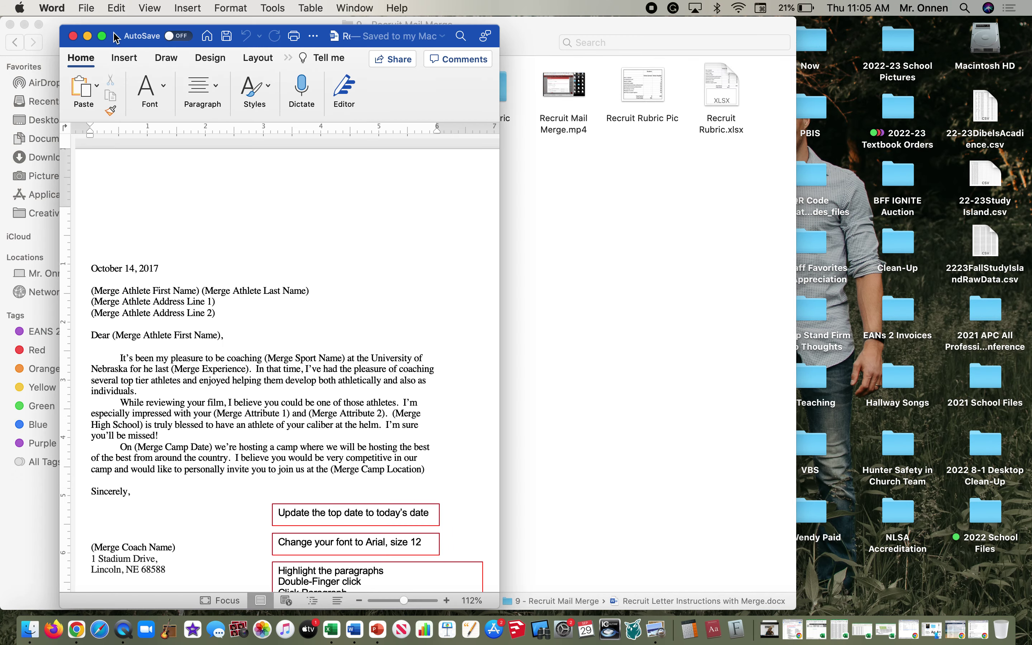
- Maximize the Word window to full screen and scroll through the letter's instruction boxes
click(103, 36)
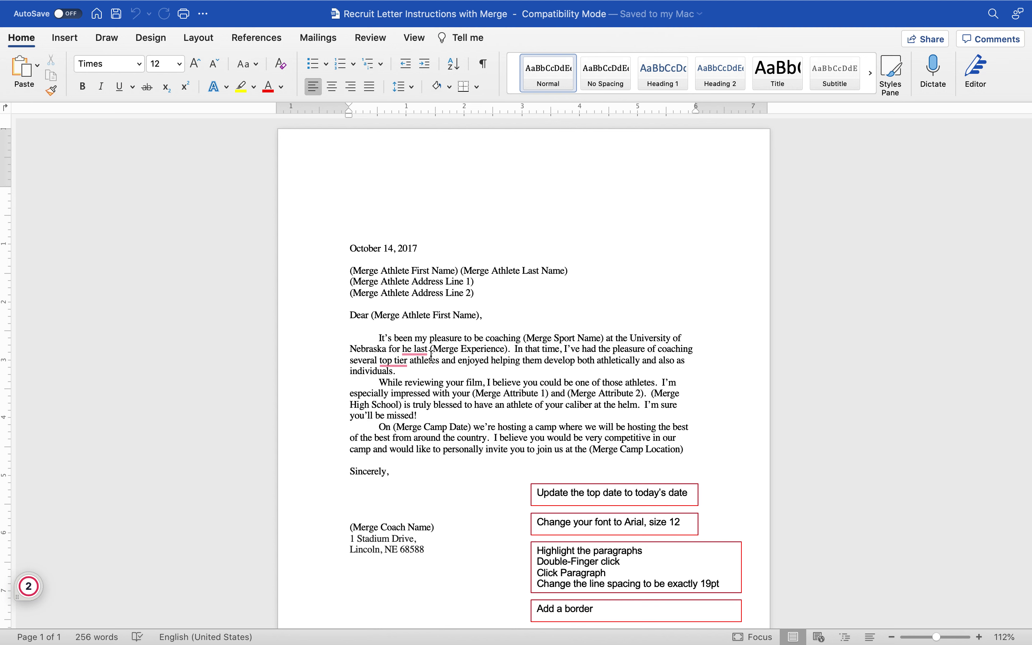
scroll(507, 455, down, 5)
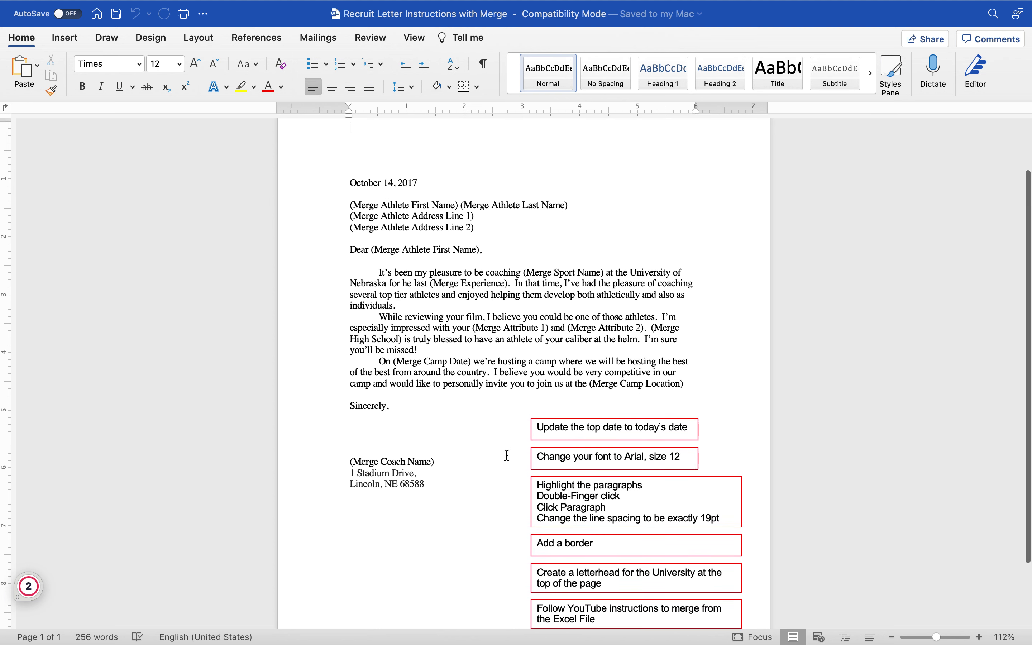
scroll(507, 455, up, 5)
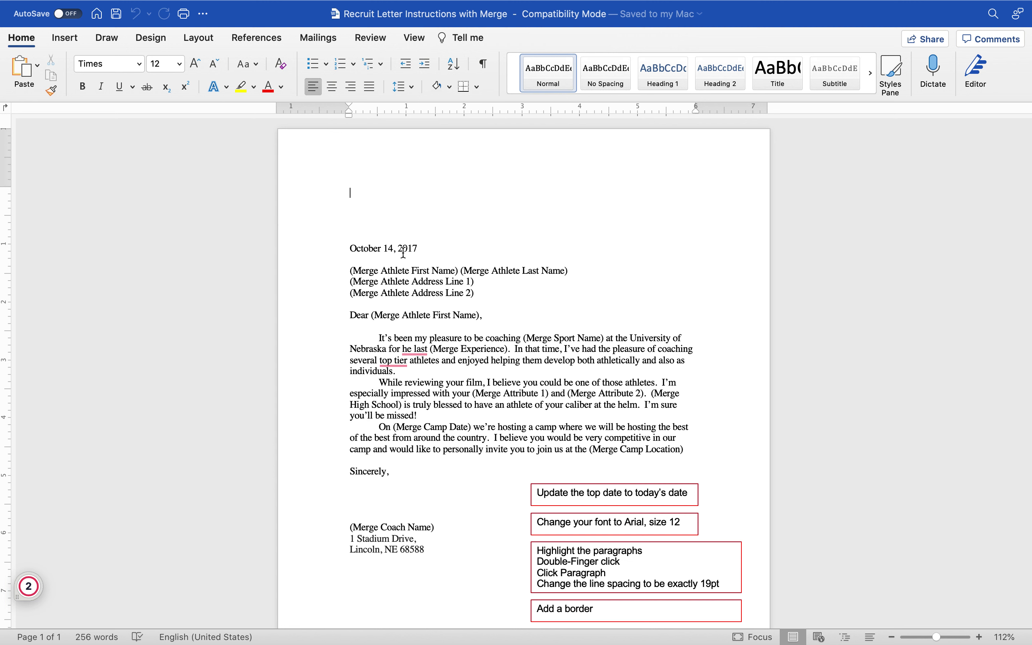
- Change the letter's date from October 14, 2017 to September 29, 2047
scroll(627, 487, down, 3)
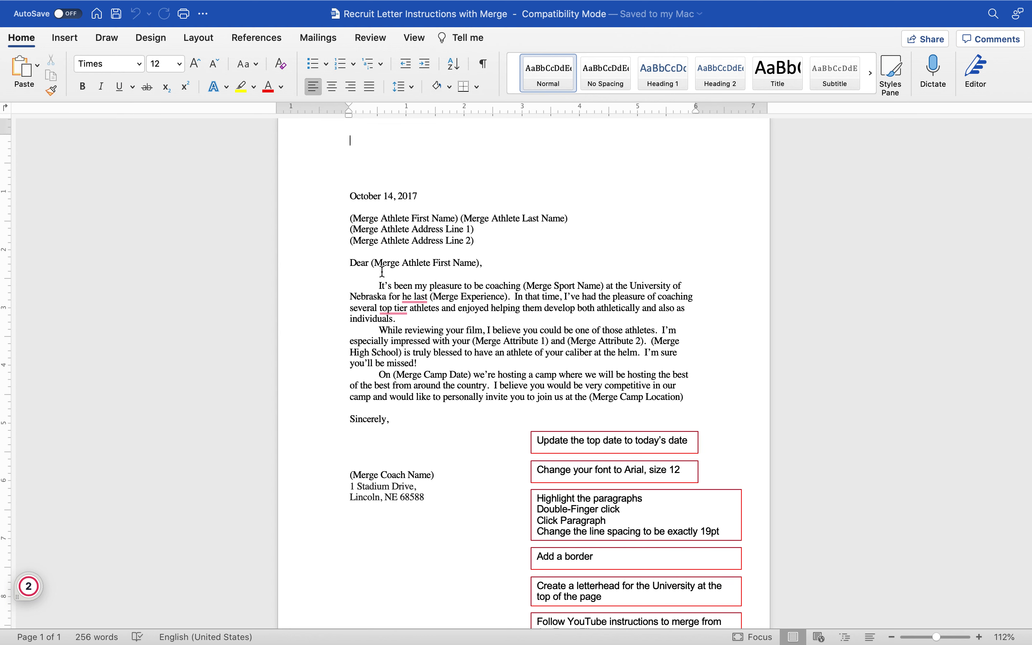
double_click(361, 194)
text(September)
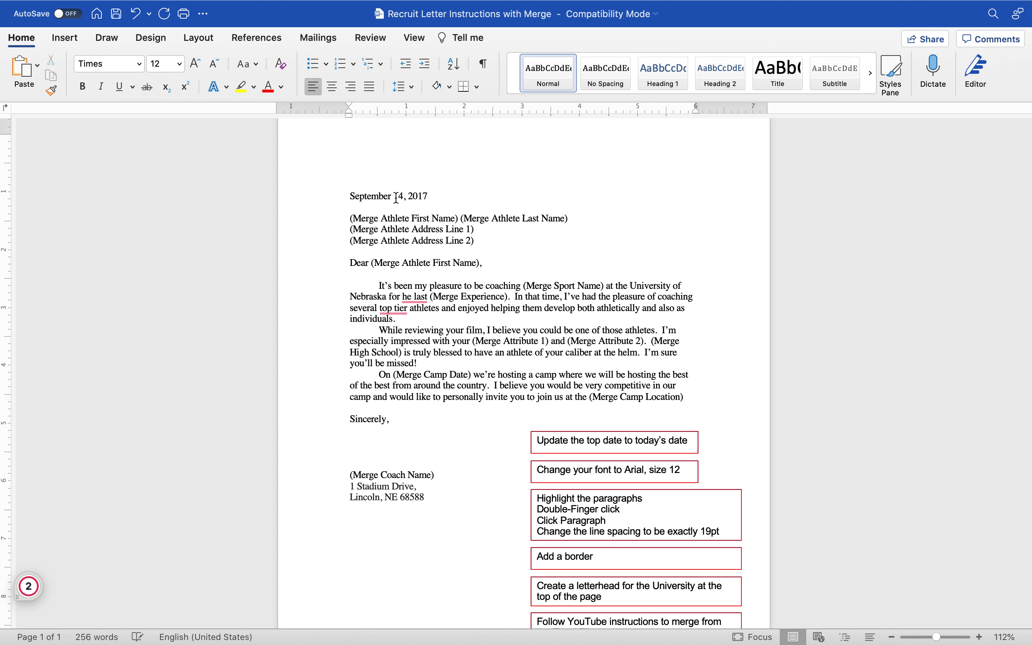
double_click(399, 196)
text(29)
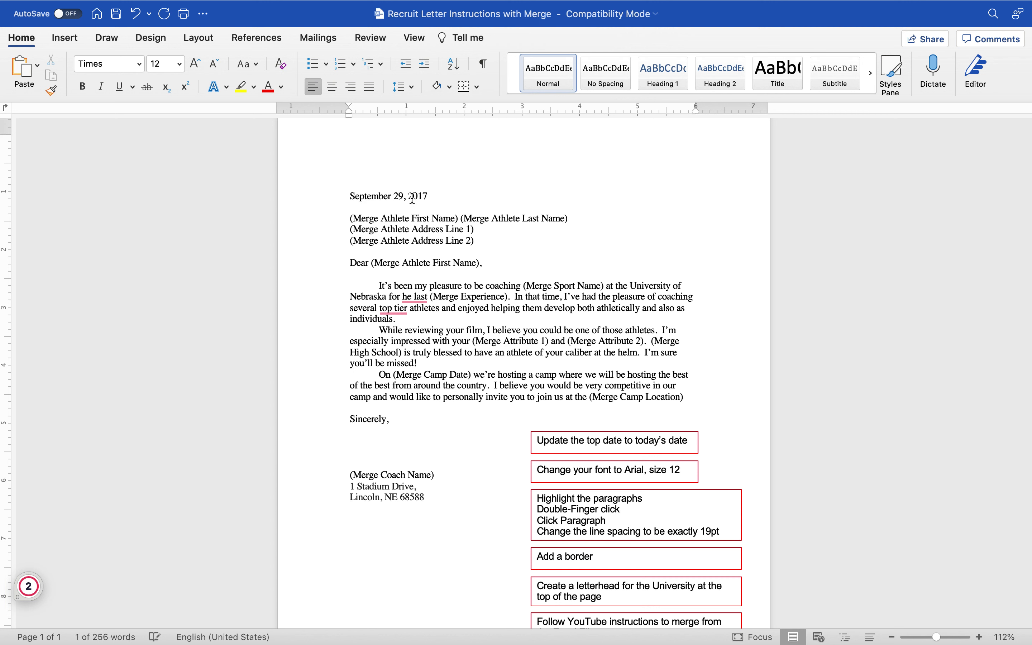
double_click(412, 196)
text(20)
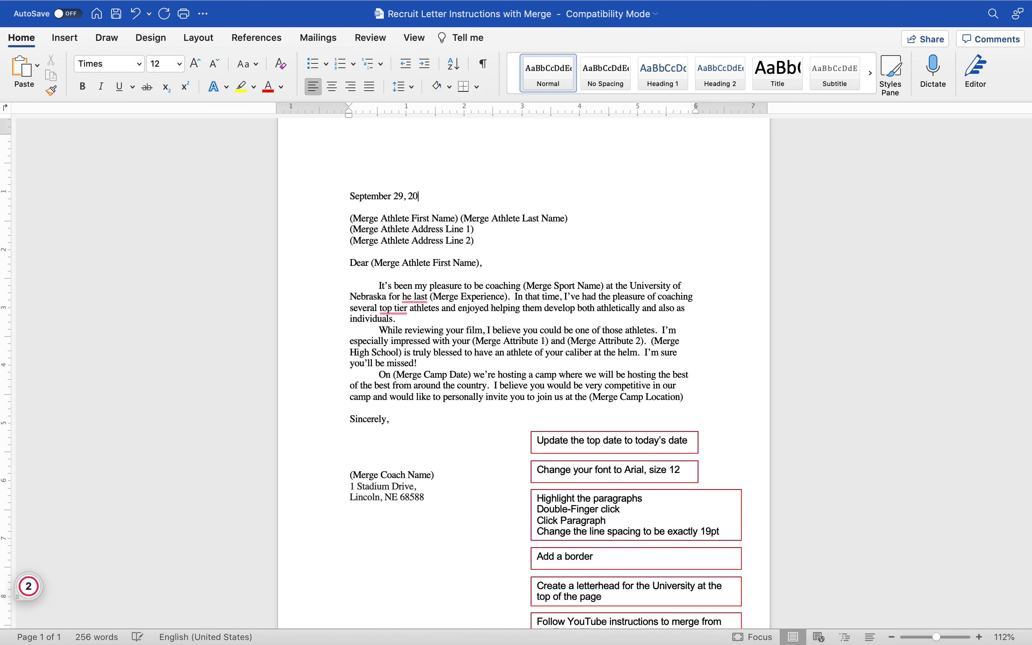
click(480, 306)
- Delete the date instruction box and set the entire letter's font to Arial
click(675, 452)
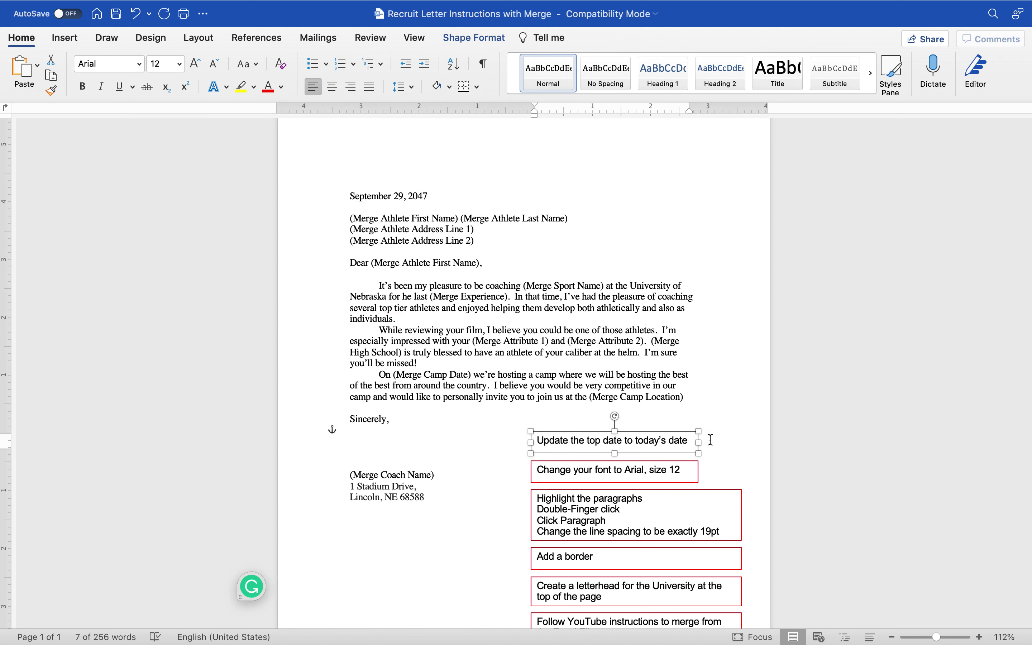
key(Delete)
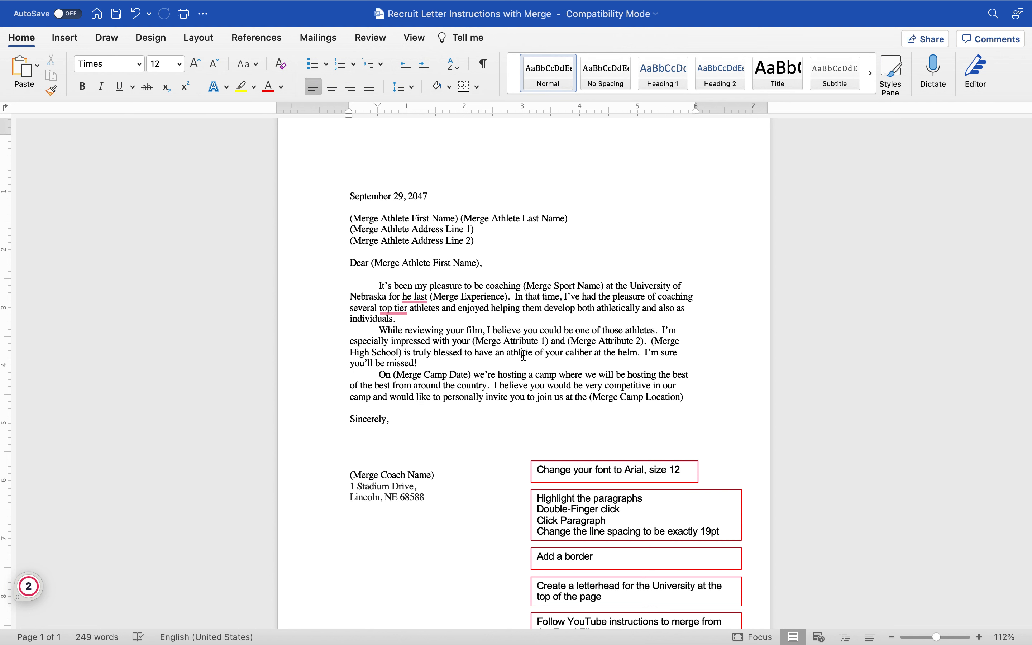
key(super+a)
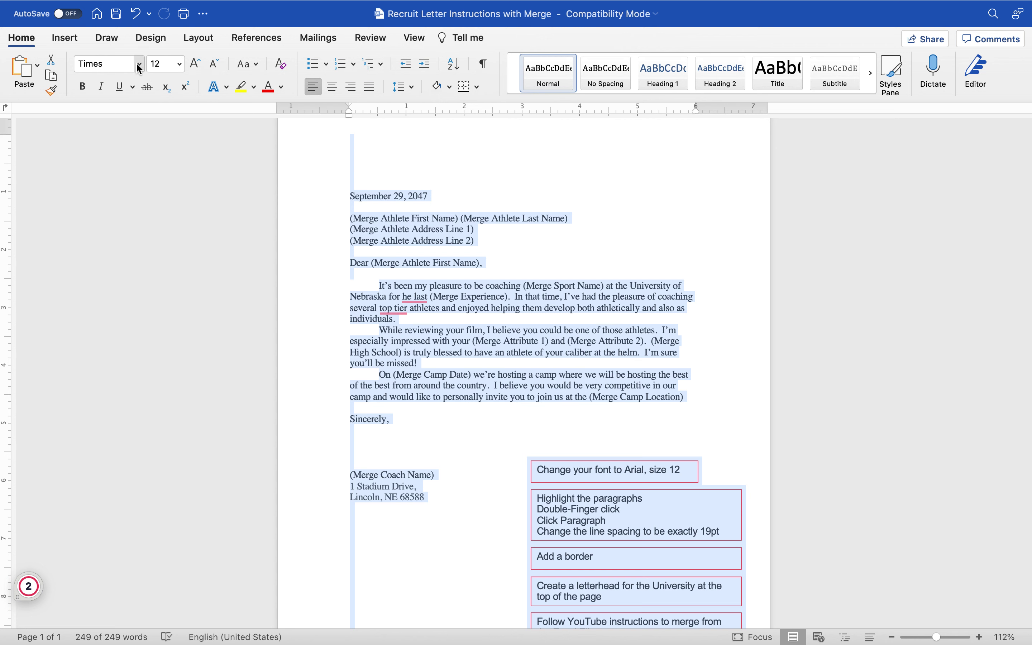
click(140, 65)
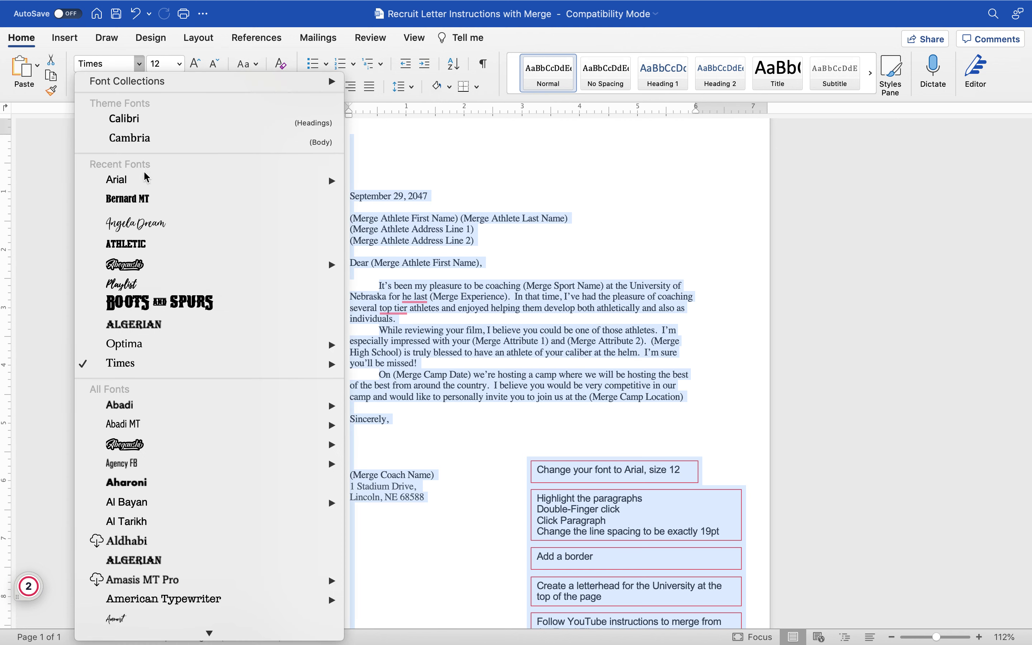
click(160, 180)
click(528, 373)
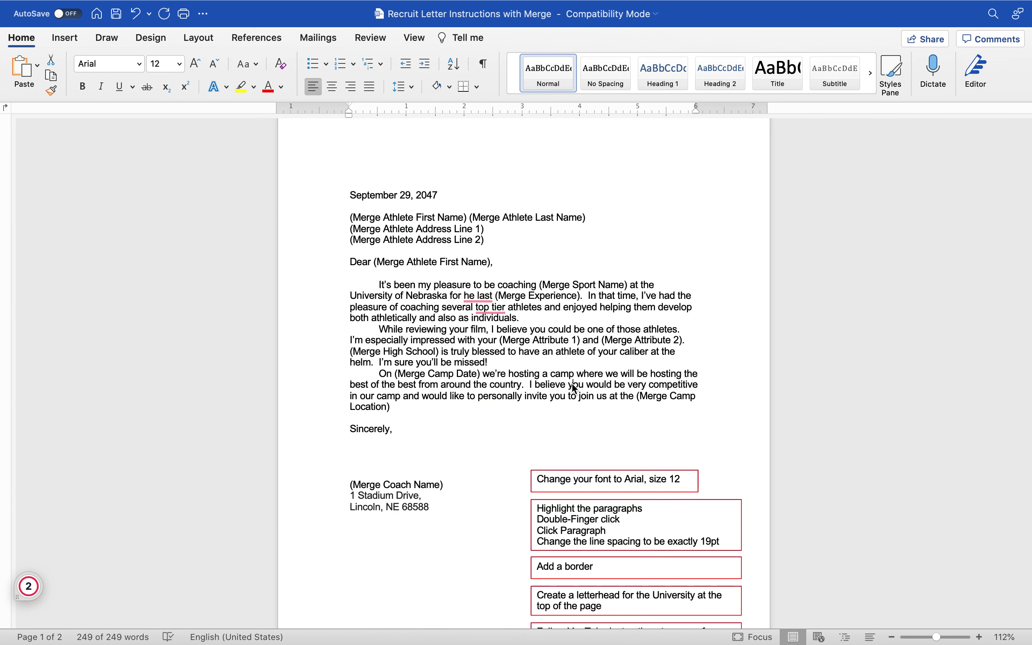
- Select the 'Change your font to Arial, size 12' instruction box
scroll(571, 427, down, 1)
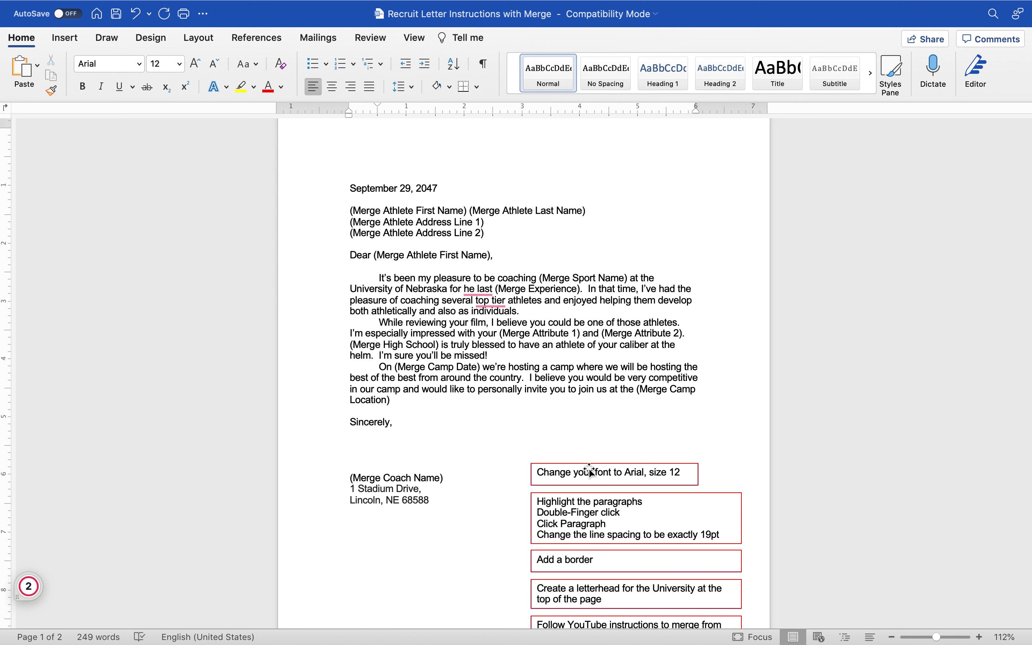
key(super+a)
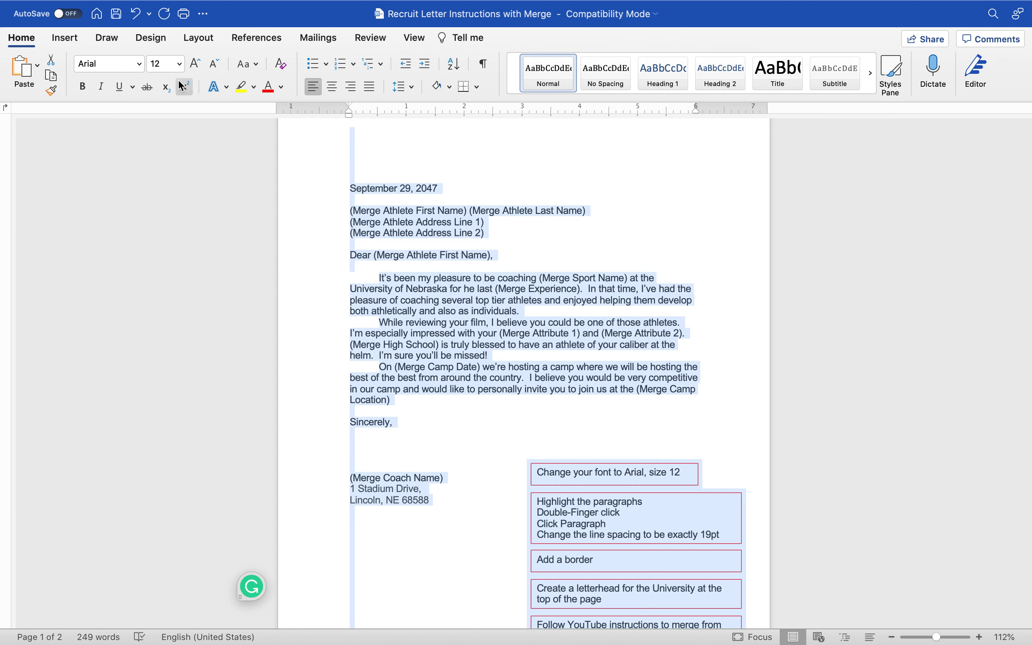
click(643, 464)
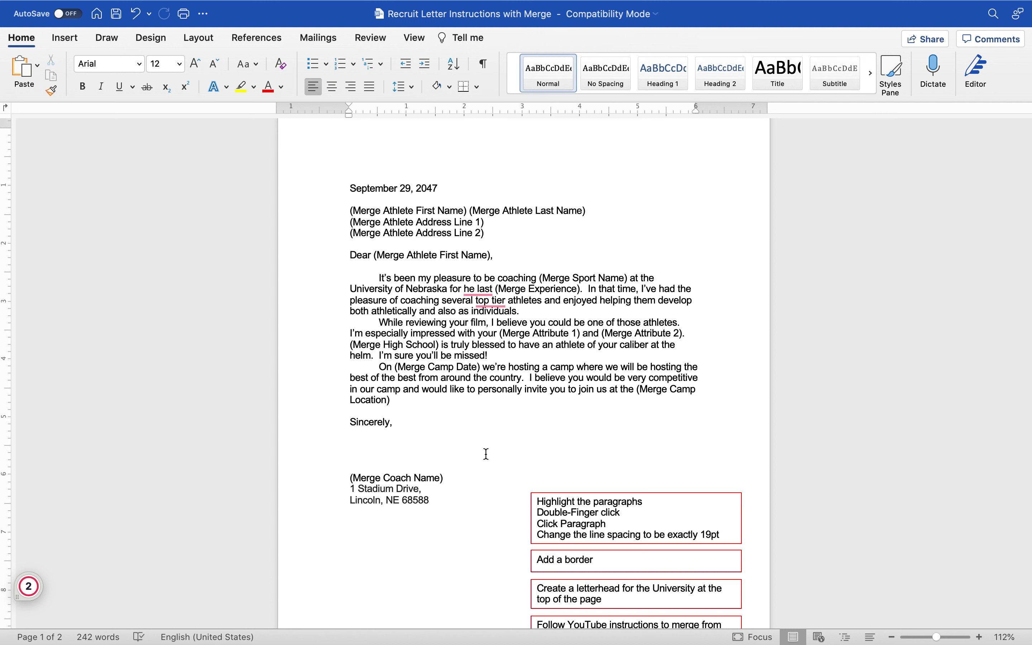
- Give the three body paragraphs line spacing of Exactly 19 pt
drag(396, 399, 366, 279)
right_click(393, 289)
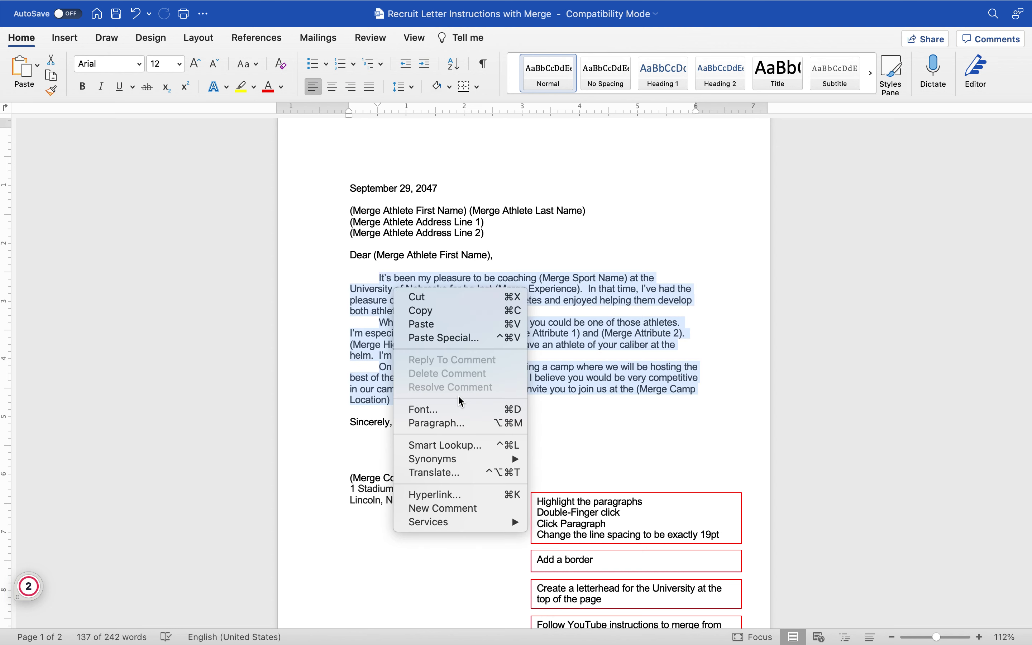
click(460, 425)
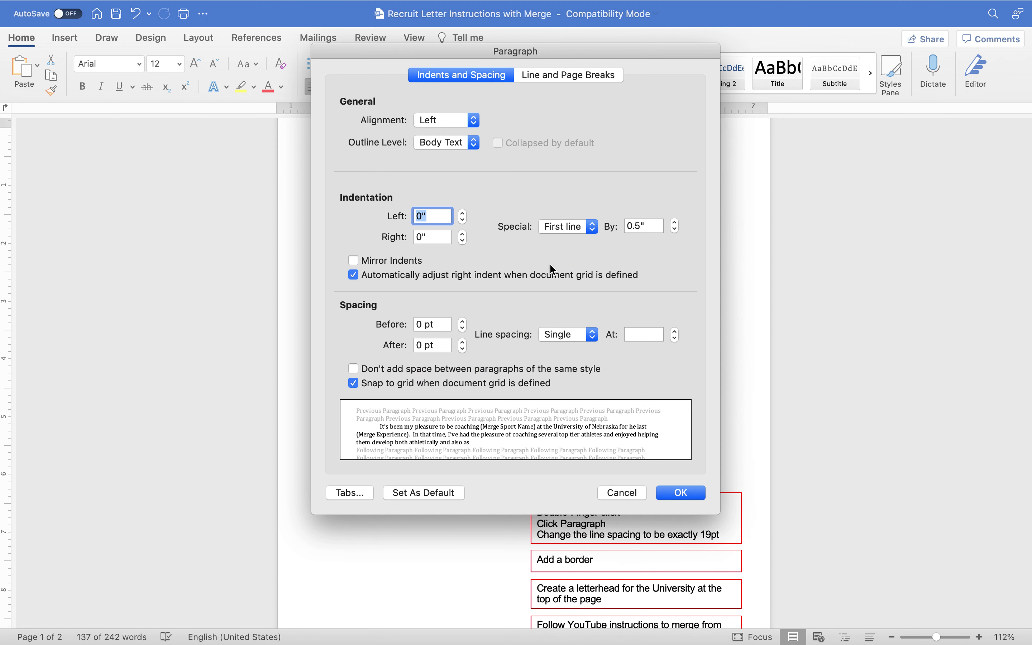
click(538, 76)
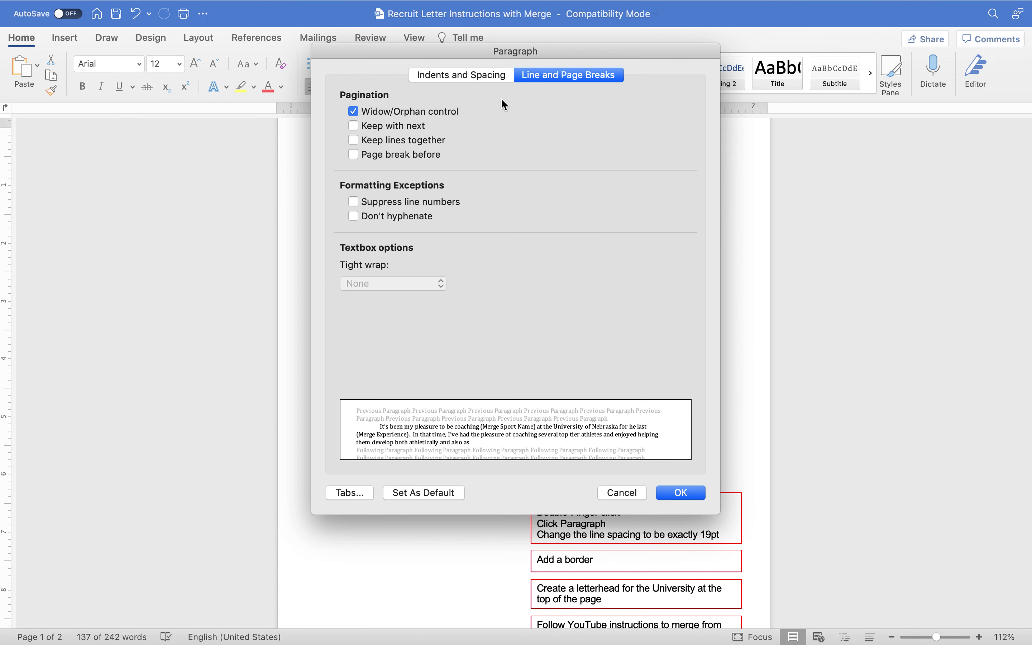
click(474, 85)
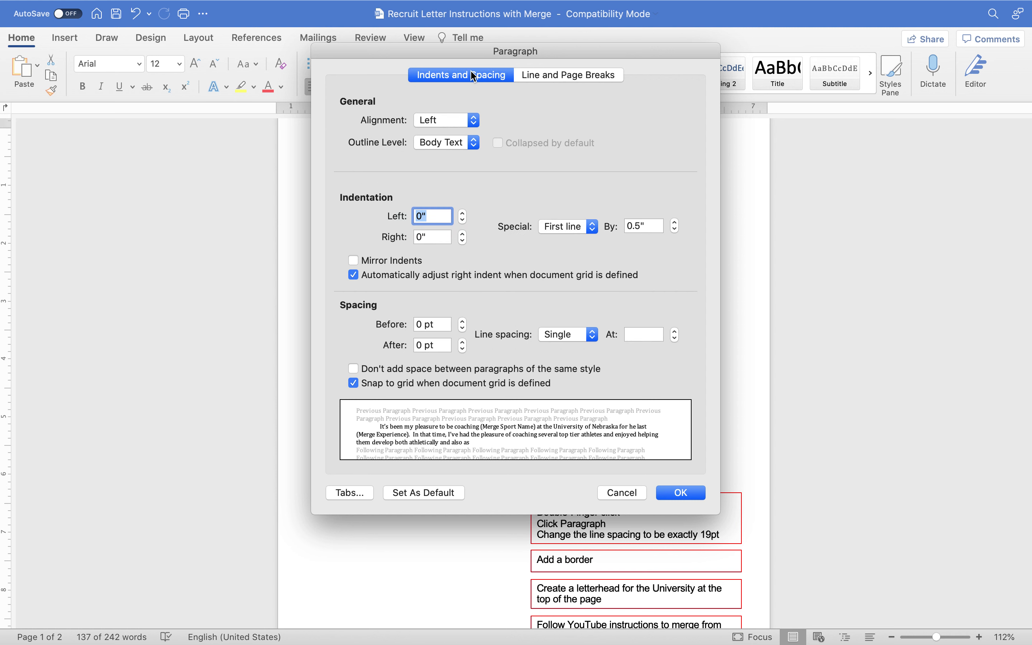
click(594, 333)
click(568, 386)
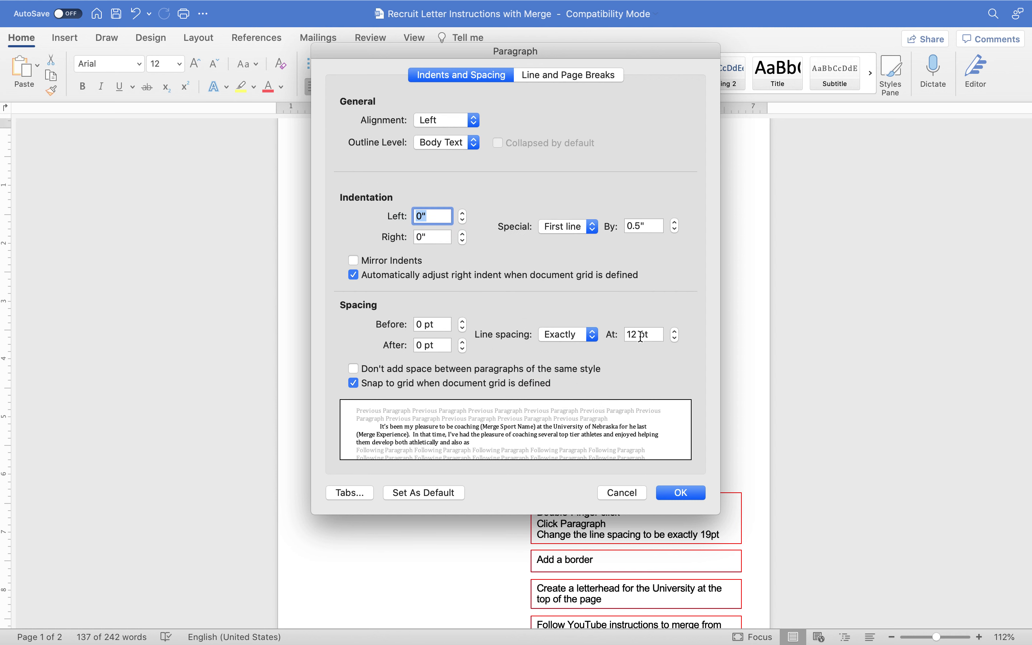
double_click(633, 335)
text(19)
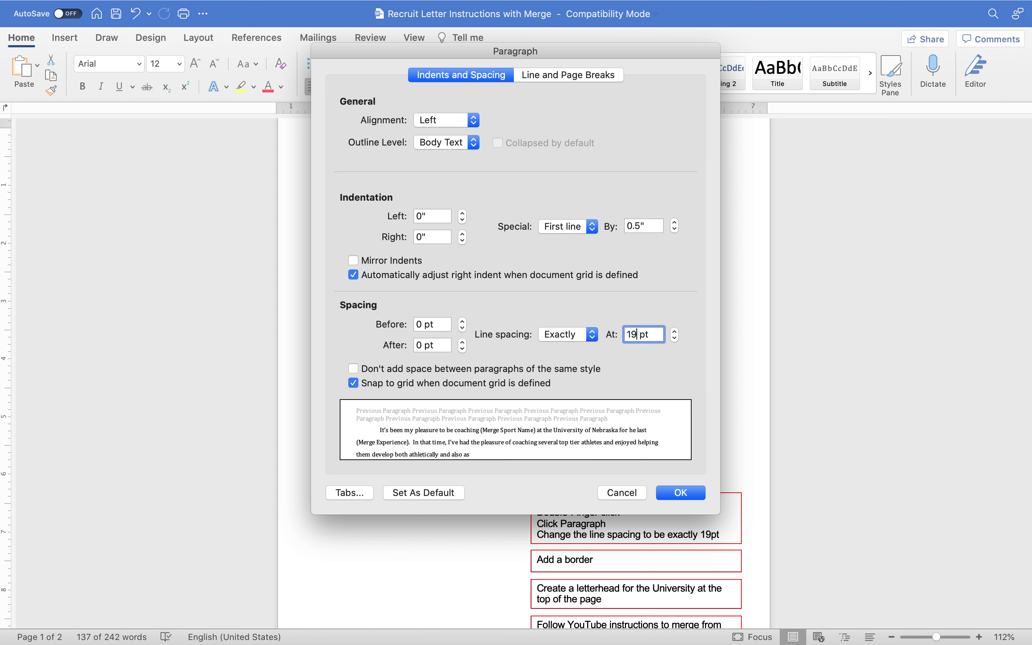
click(688, 497)
- Clear the text from the line-spacing instruction box
click(656, 465)
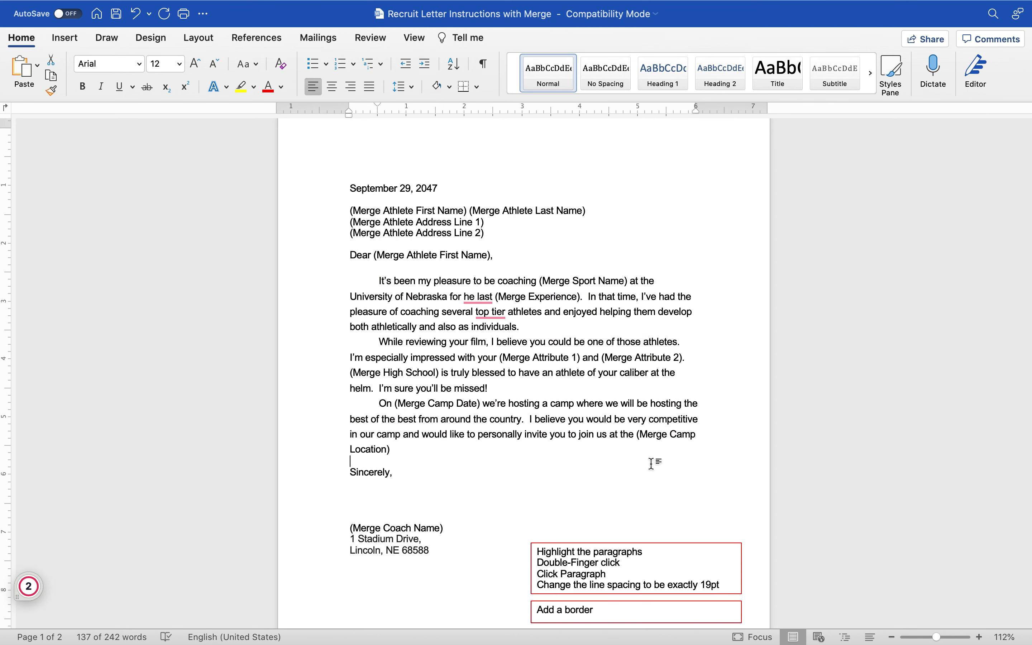
click(630, 551)
key(Delete)
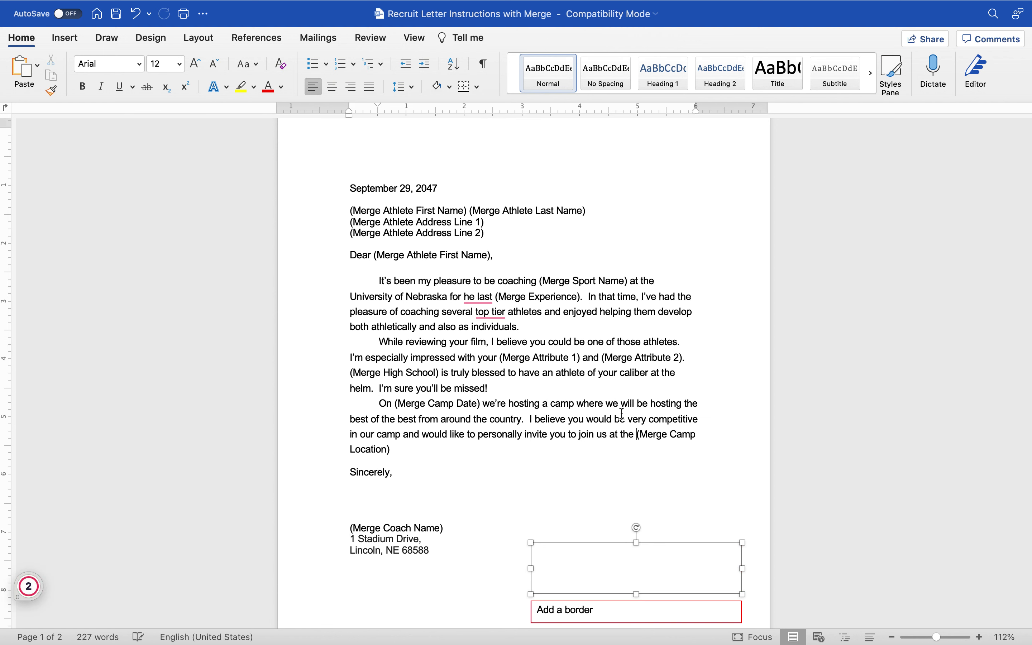
scroll(621, 418, down, 3)
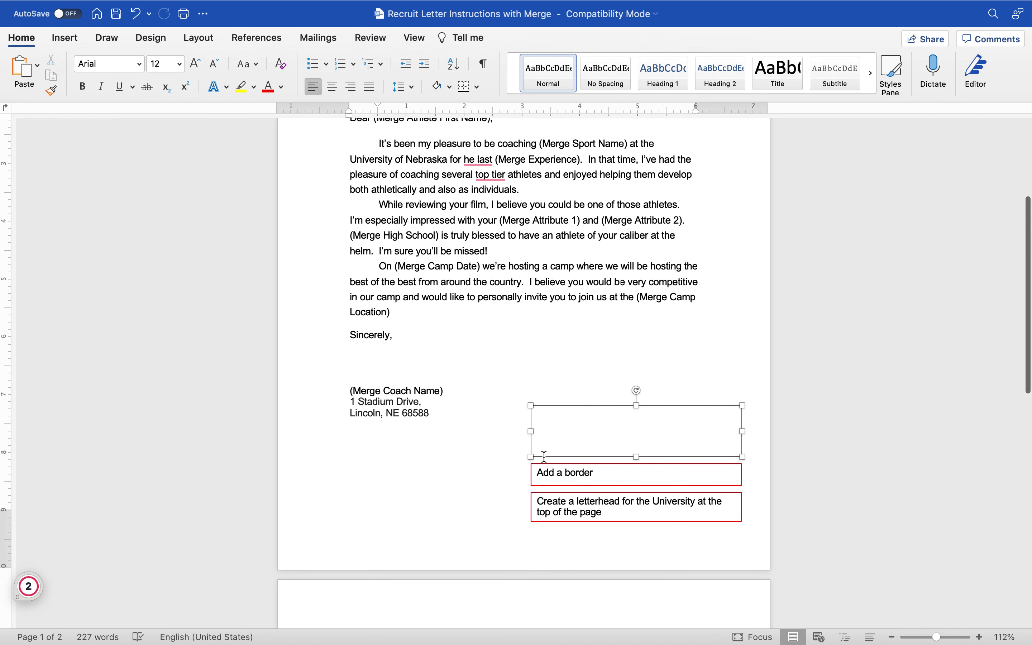
click(546, 458)
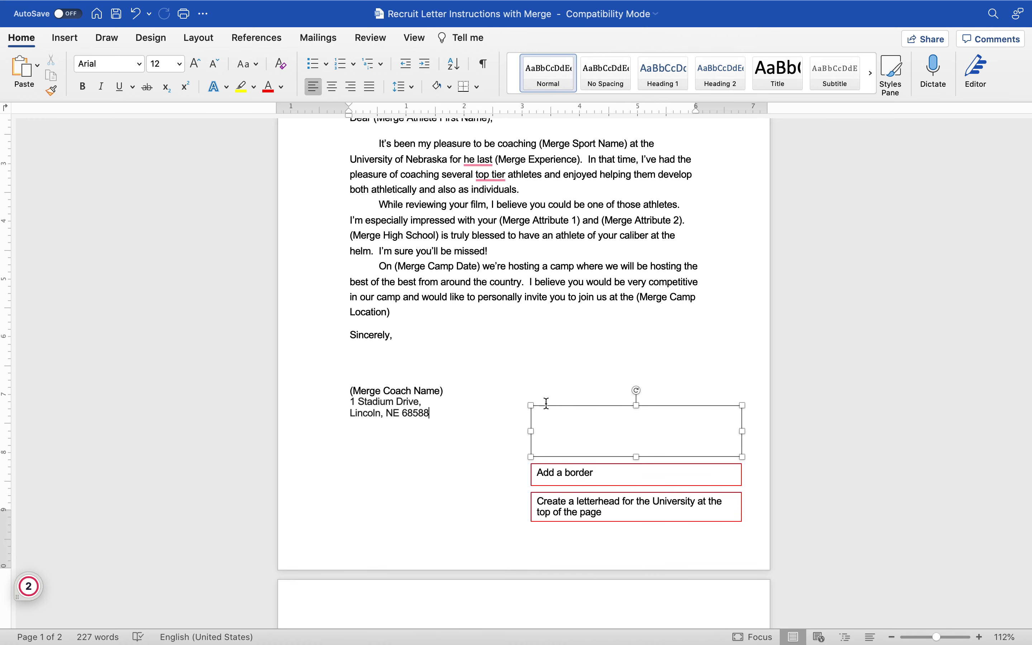
scroll(539, 206, up, 5)
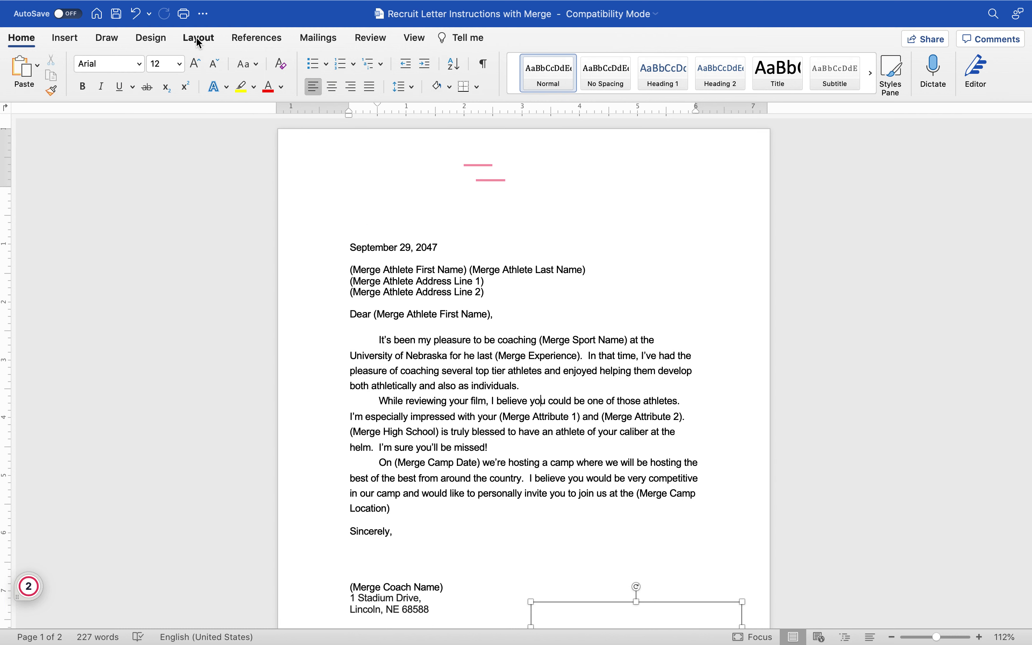
click(446, 340)
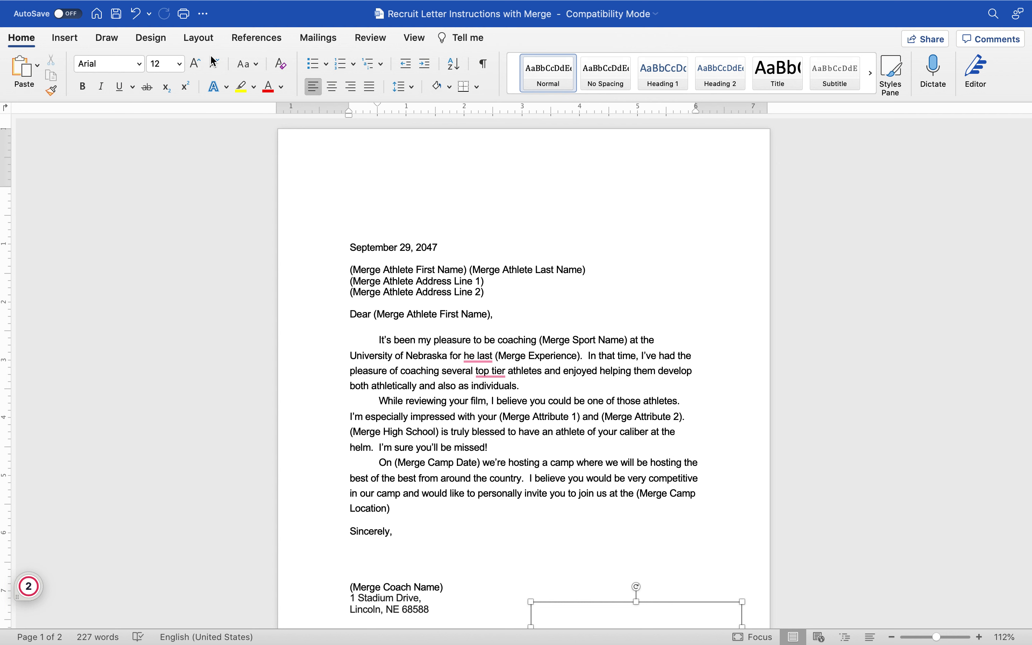
click(230, 6)
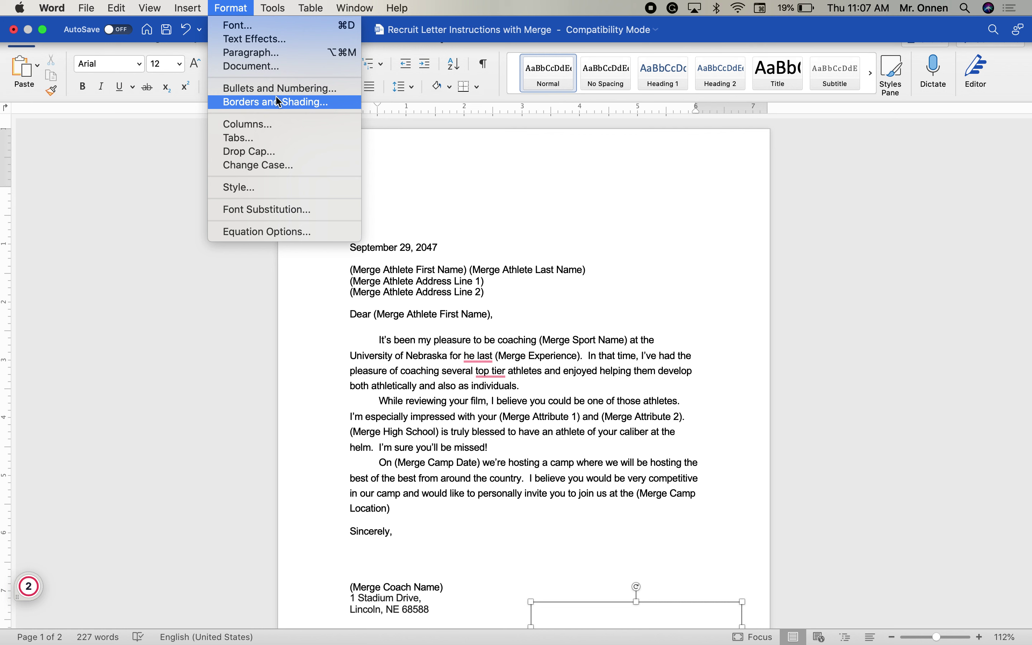
click(435, 312)
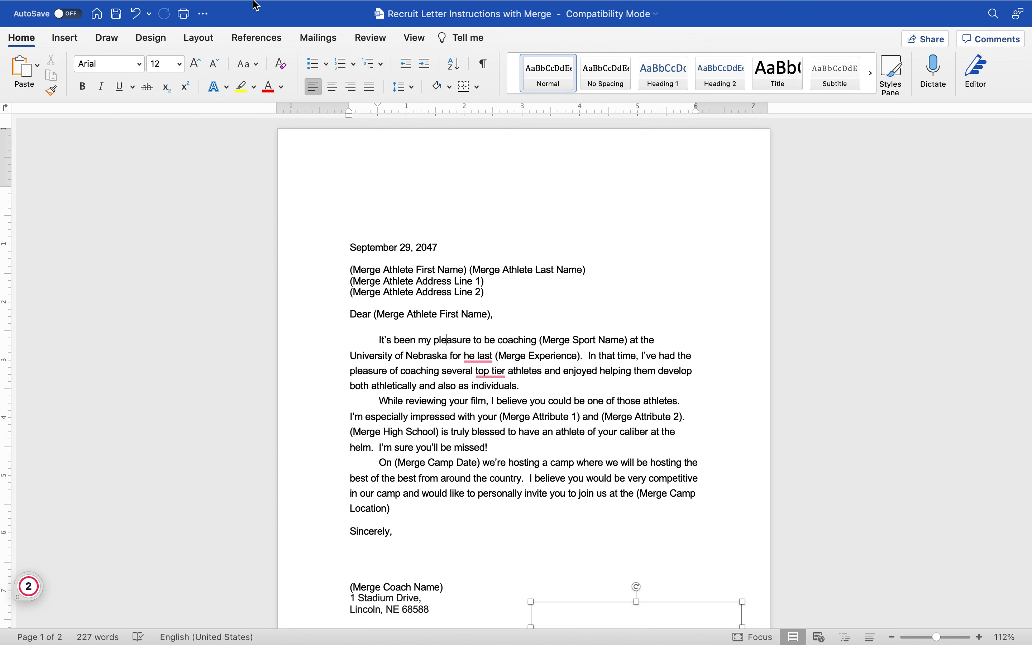
click(244, 7)
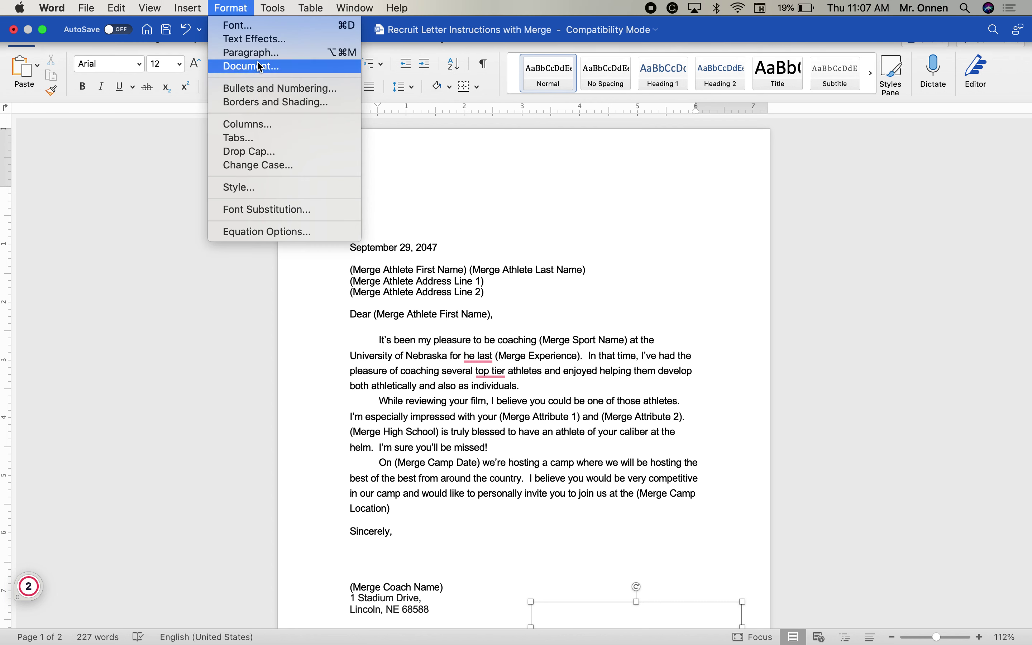
- Choose a solid-line Box page border in Borders and Shading
click(270, 103)
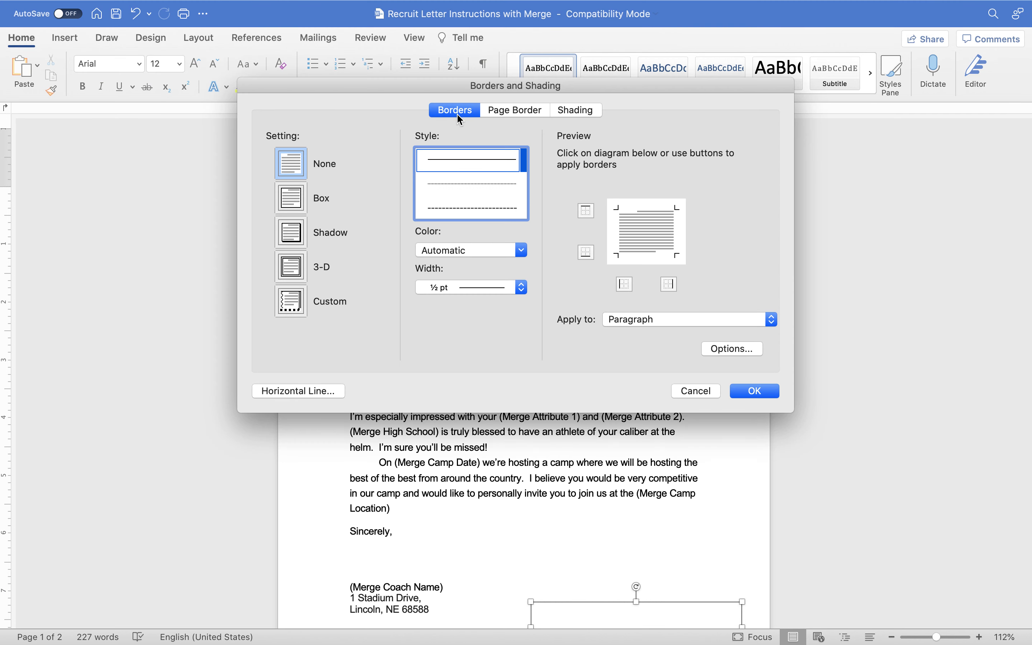
click(510, 109)
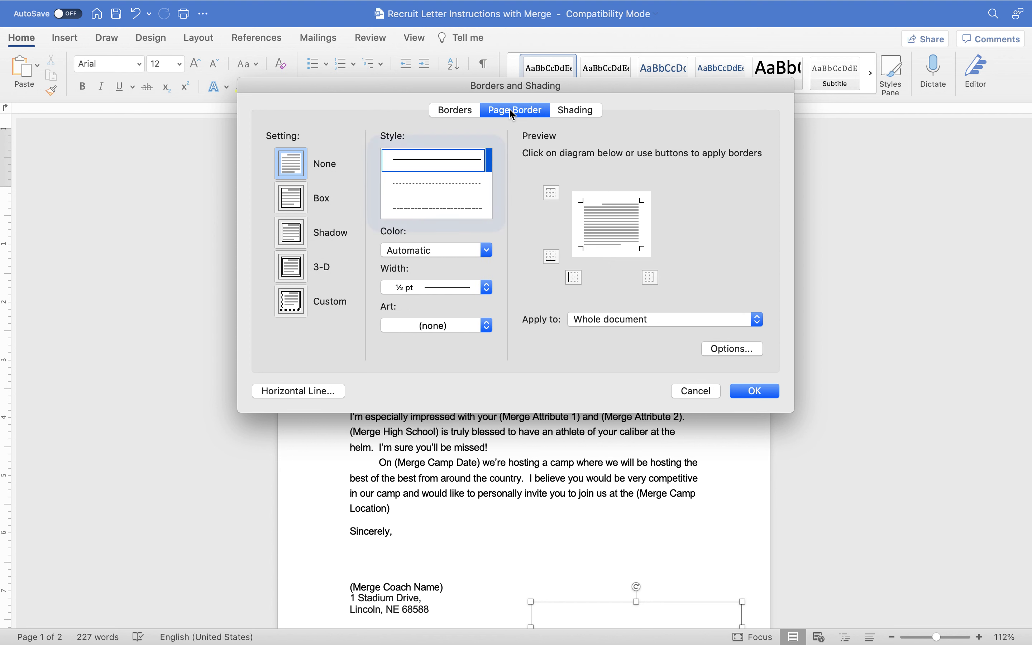
click(318, 199)
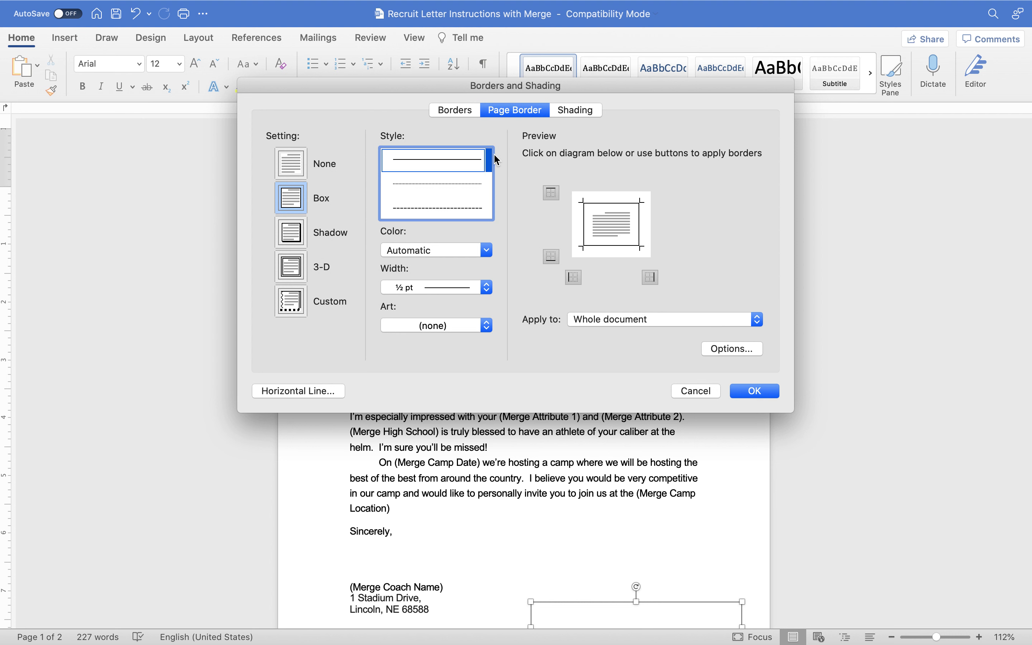
click(490, 183)
click(493, 202)
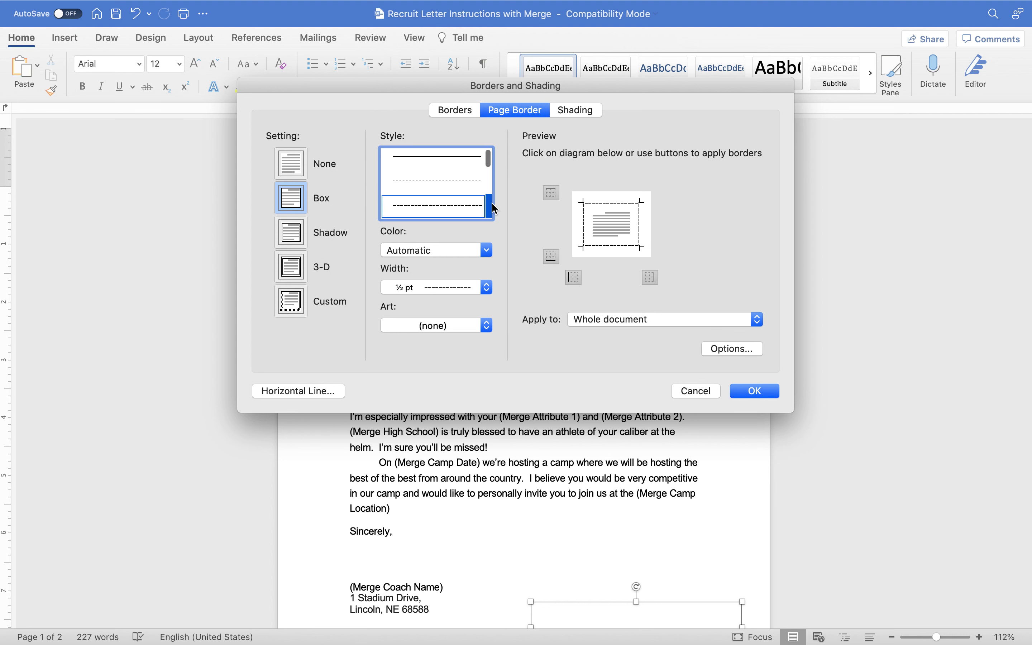
scroll(491, 176, down, 2)
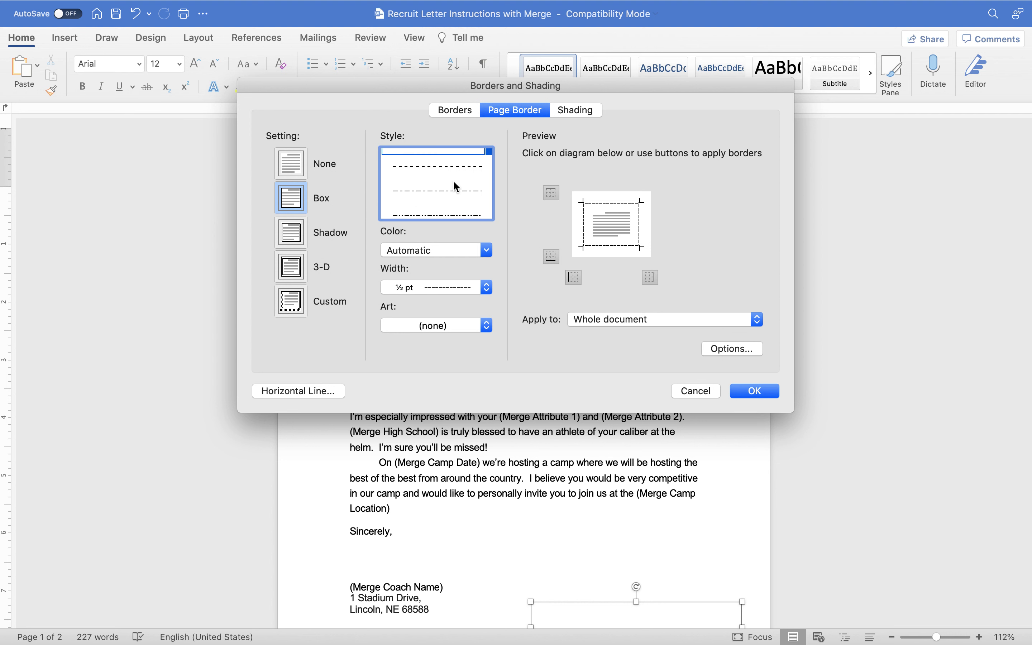
scroll(453, 180, up, 3)
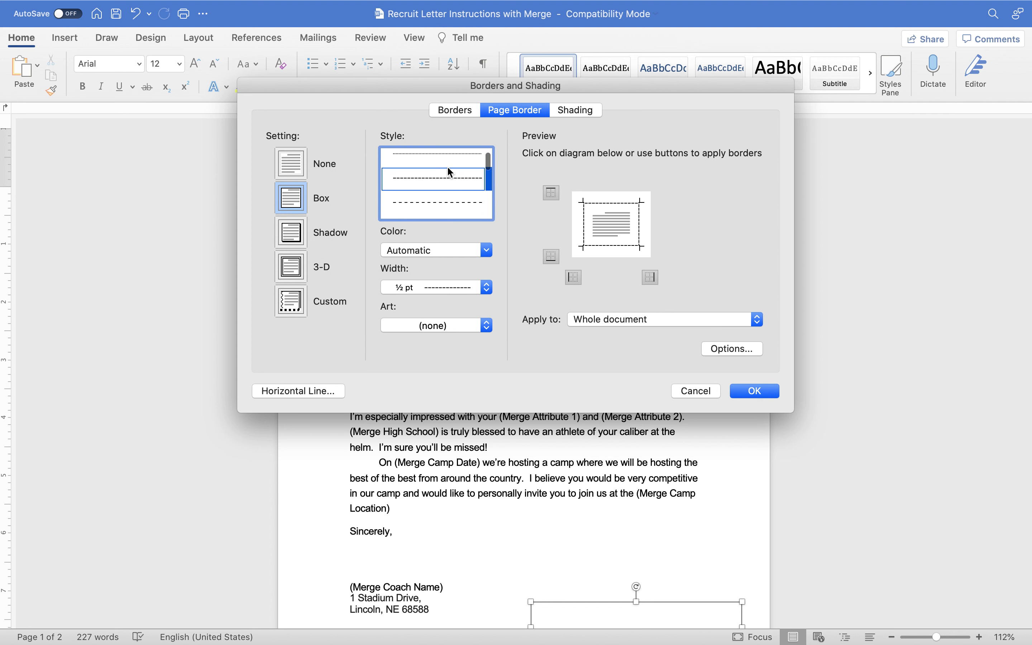
scroll(447, 169, up, 1)
click(447, 167)
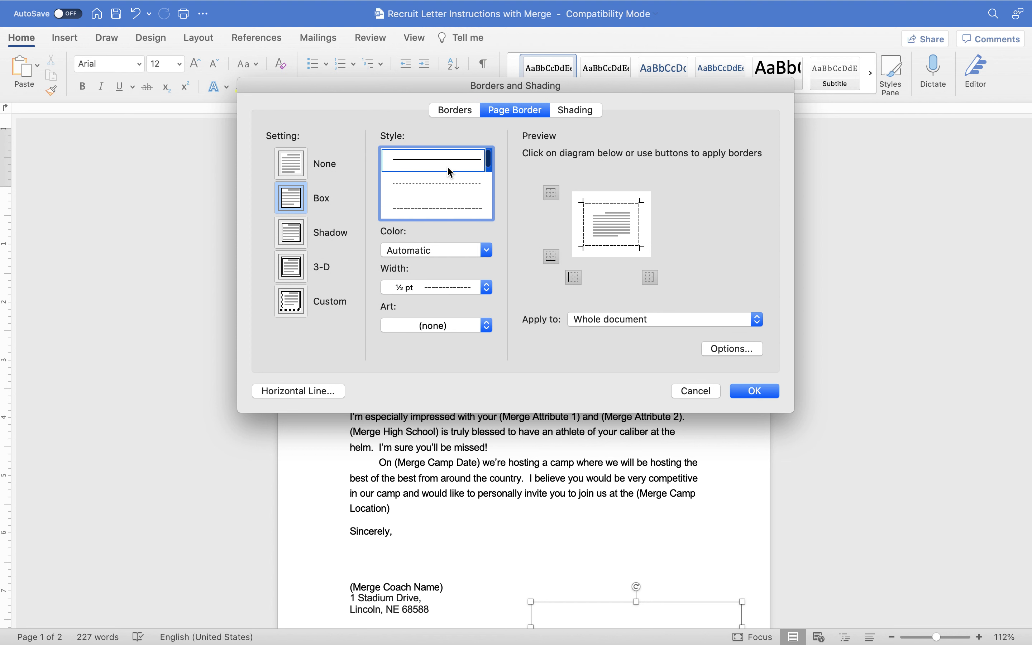
- Make the page border 4½ pt wide, red, with no art
click(487, 288)
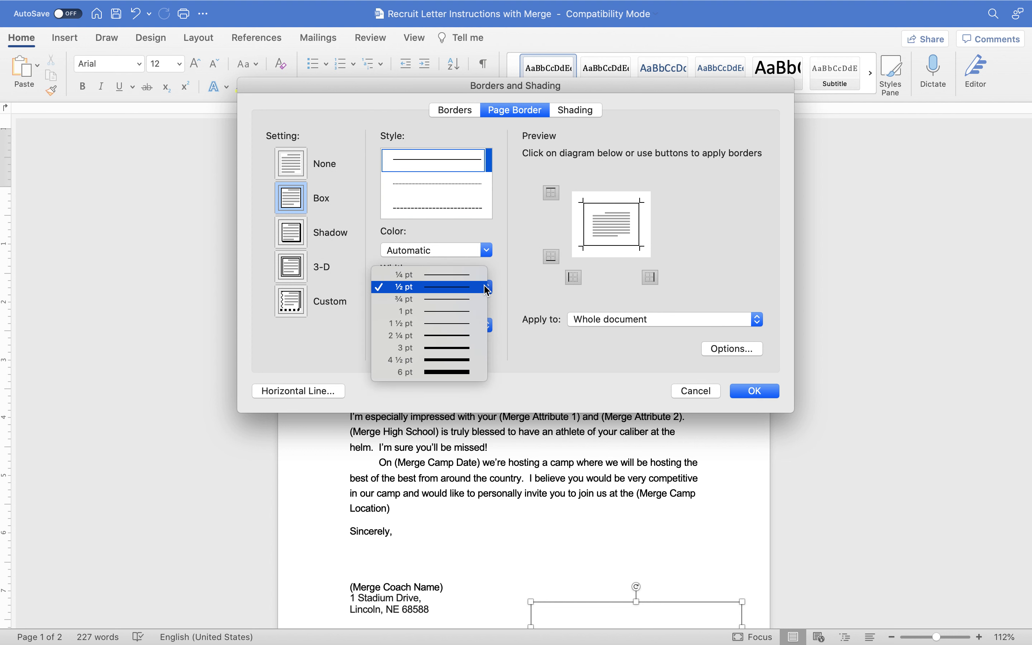
click(465, 365)
click(482, 327)
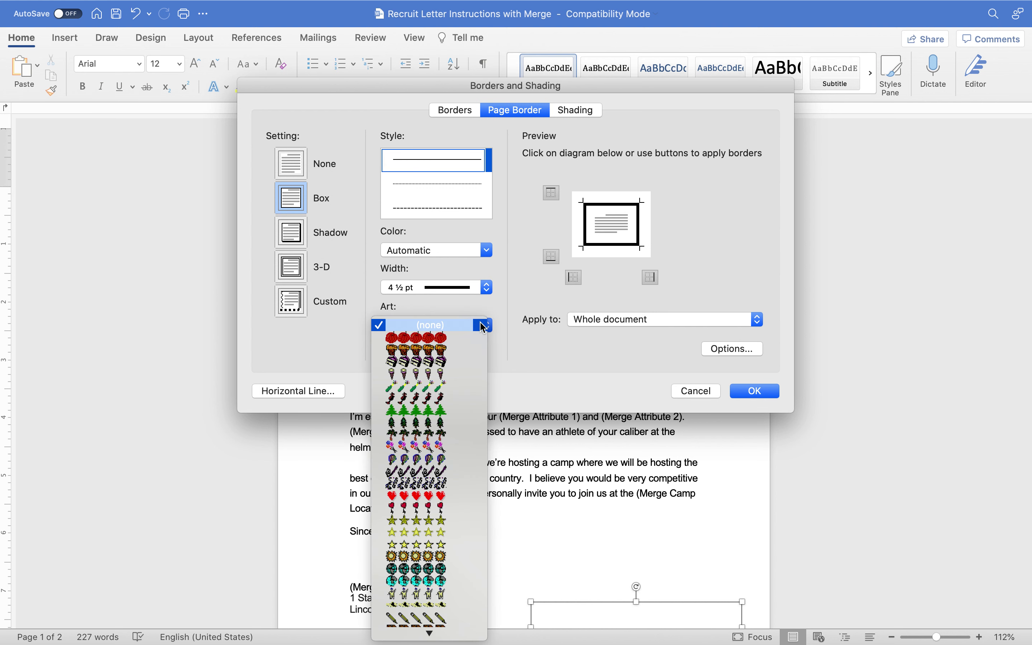
click(479, 326)
click(483, 251)
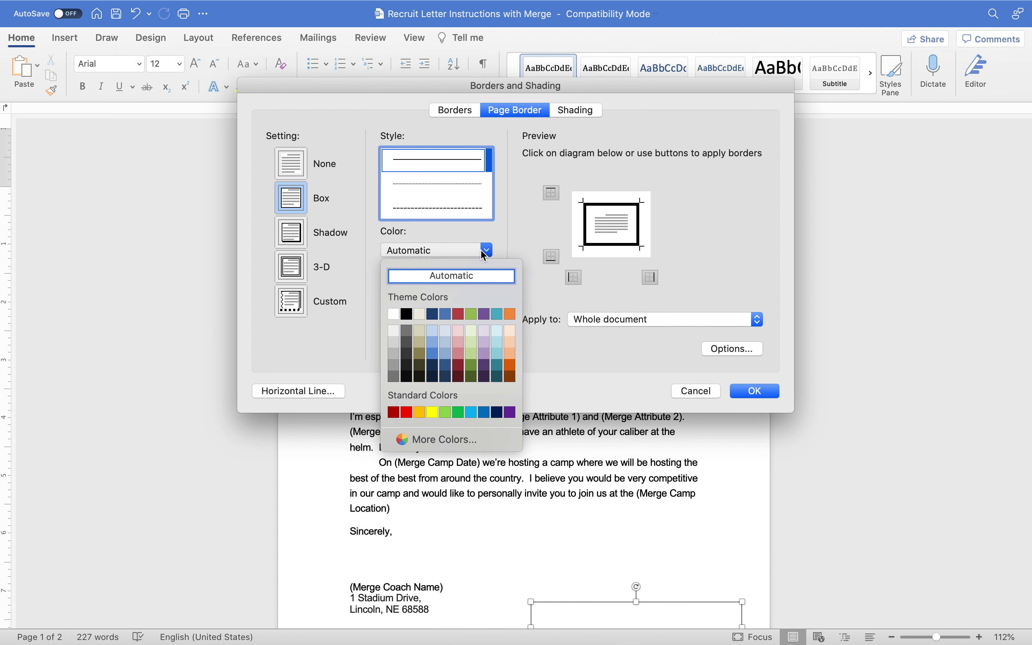
click(407, 412)
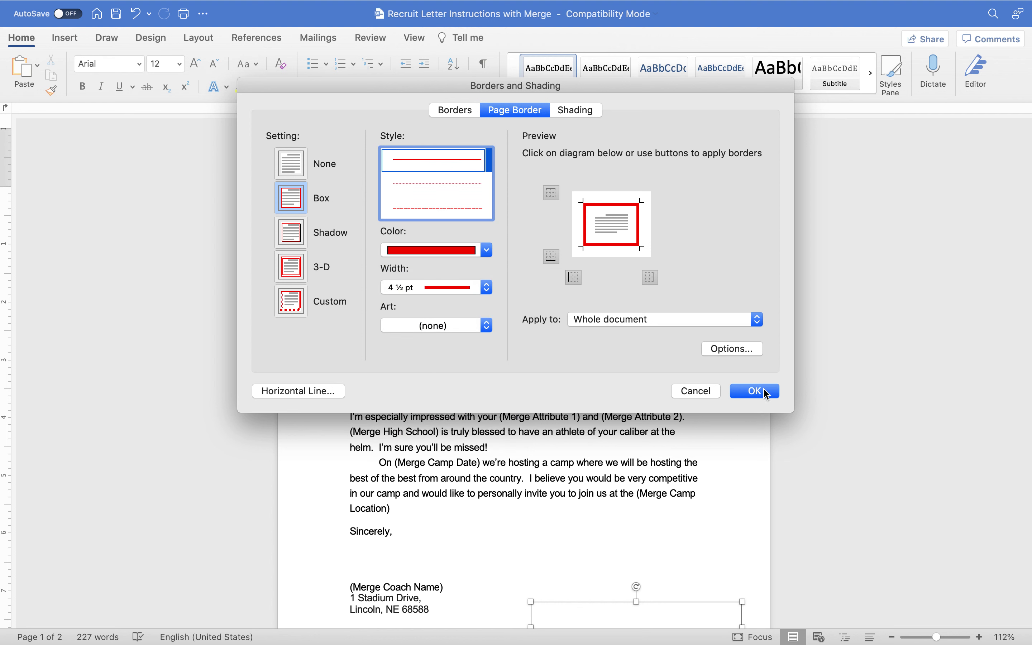
- Keep the border margin measured from the page edge and apply the border to the whole document
click(738, 350)
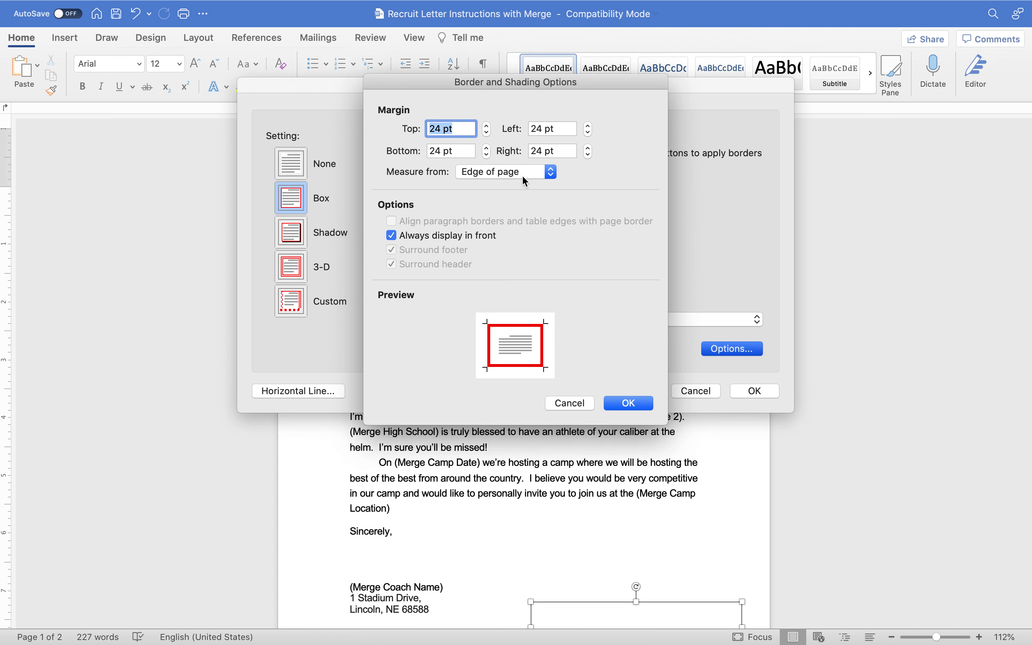
click(509, 180)
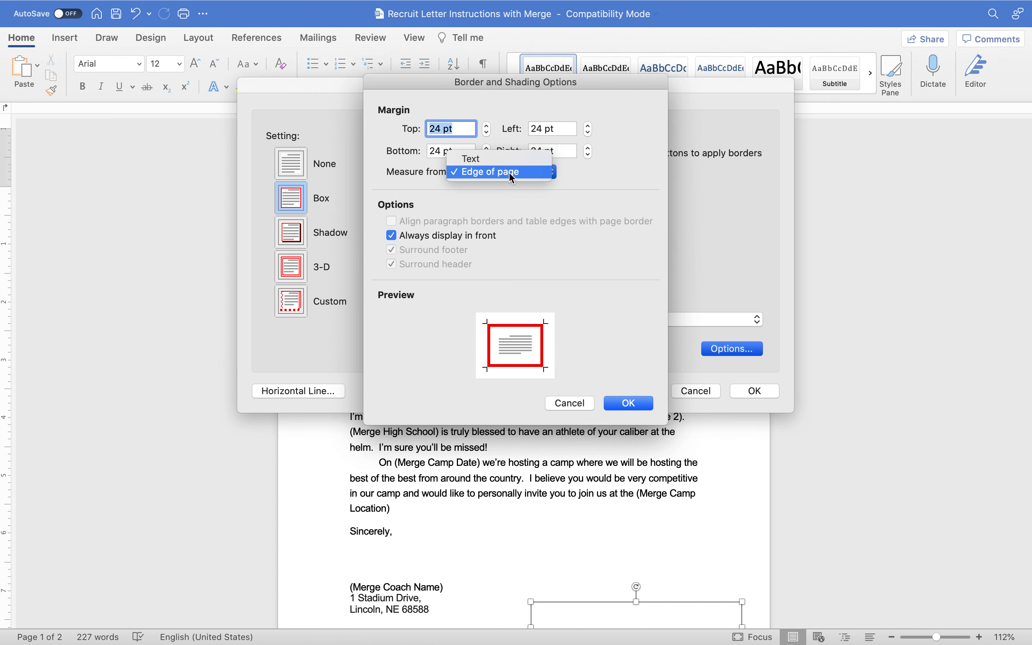
click(509, 172)
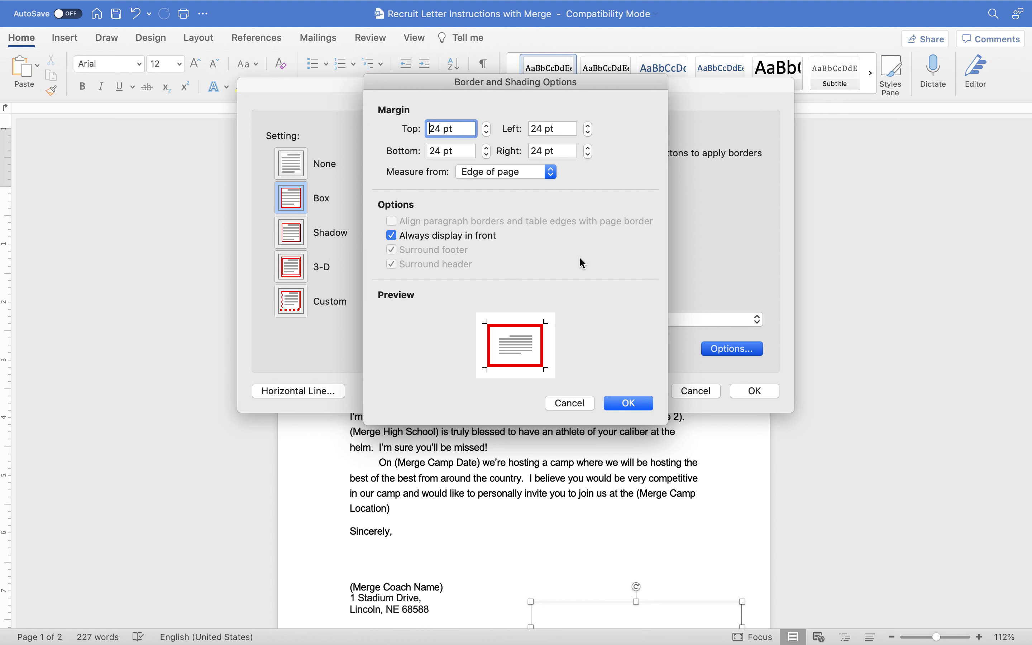
click(539, 173)
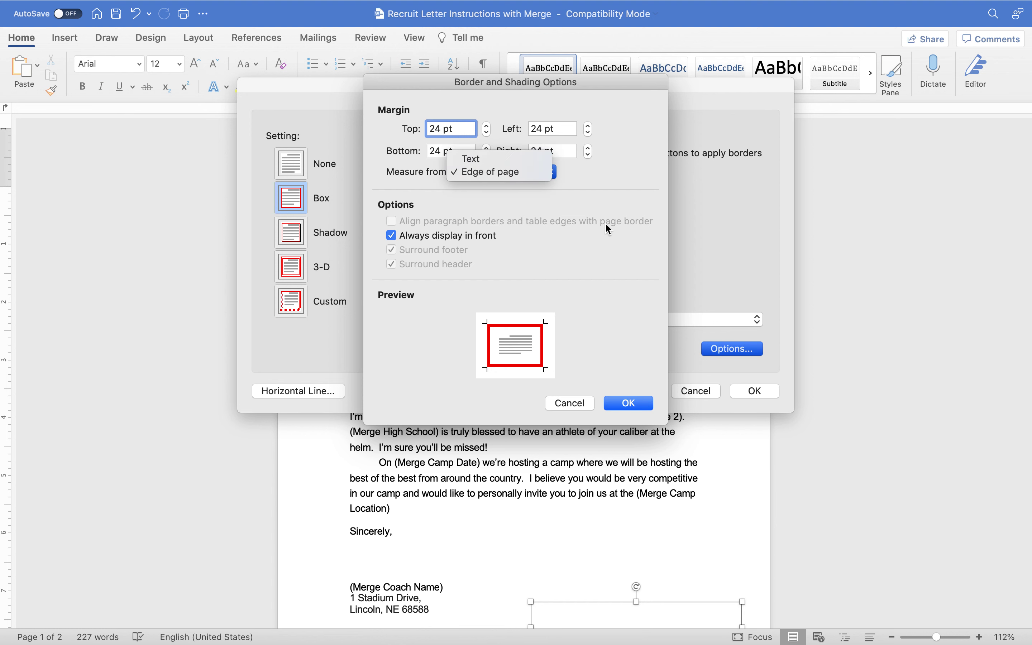
click(563, 210)
click(642, 404)
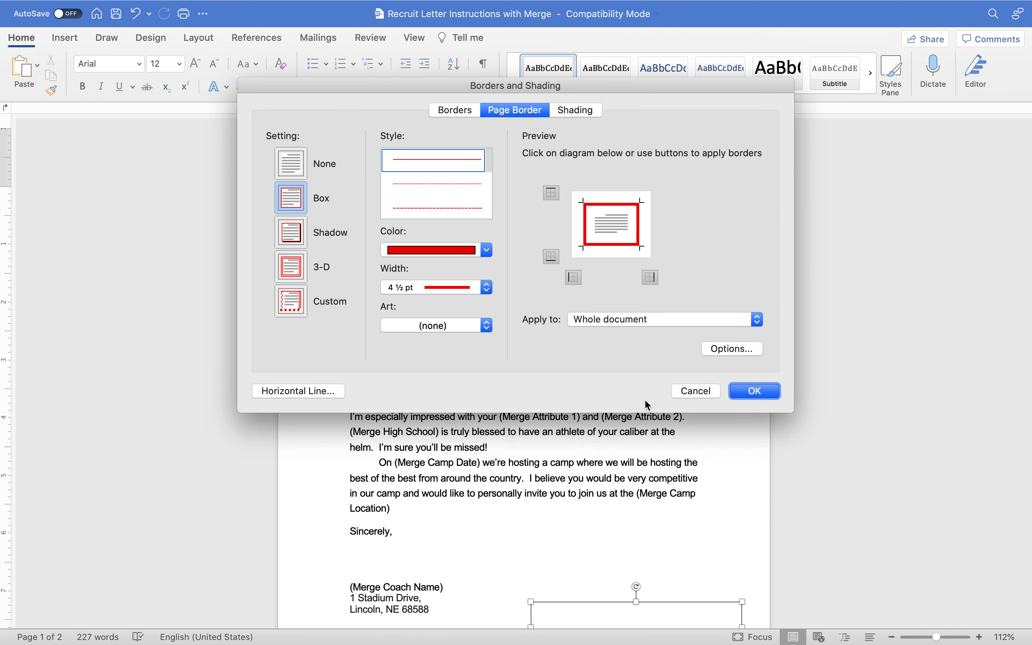
click(753, 390)
- Delete the 'Add a border' box and blank lines, then select the two street address lines
scroll(618, 397, down, 10)
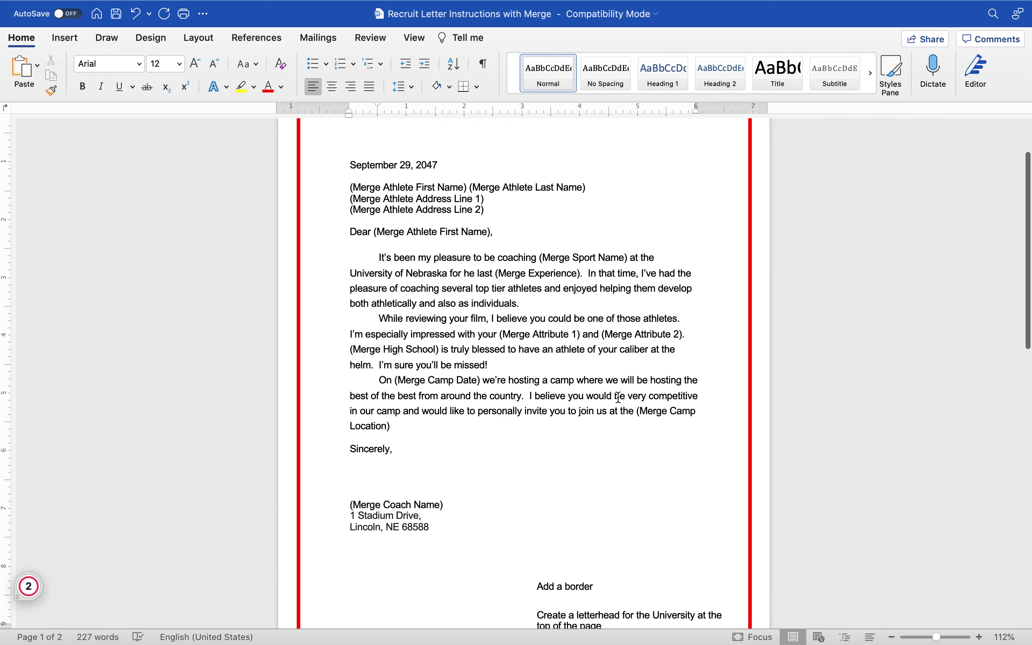
click(590, 397)
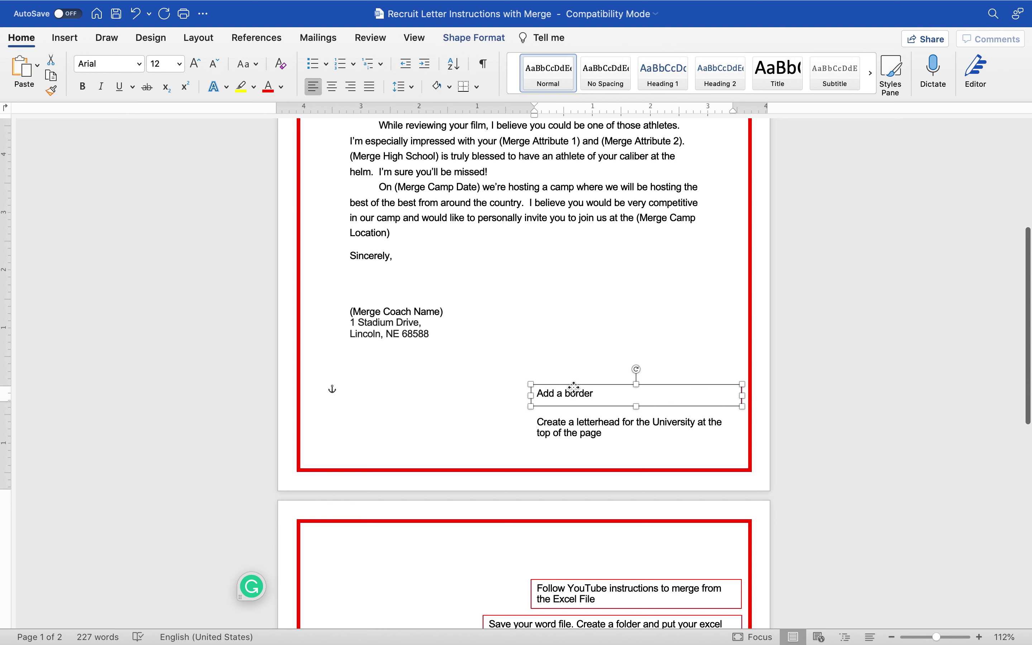
key(BackSpace)
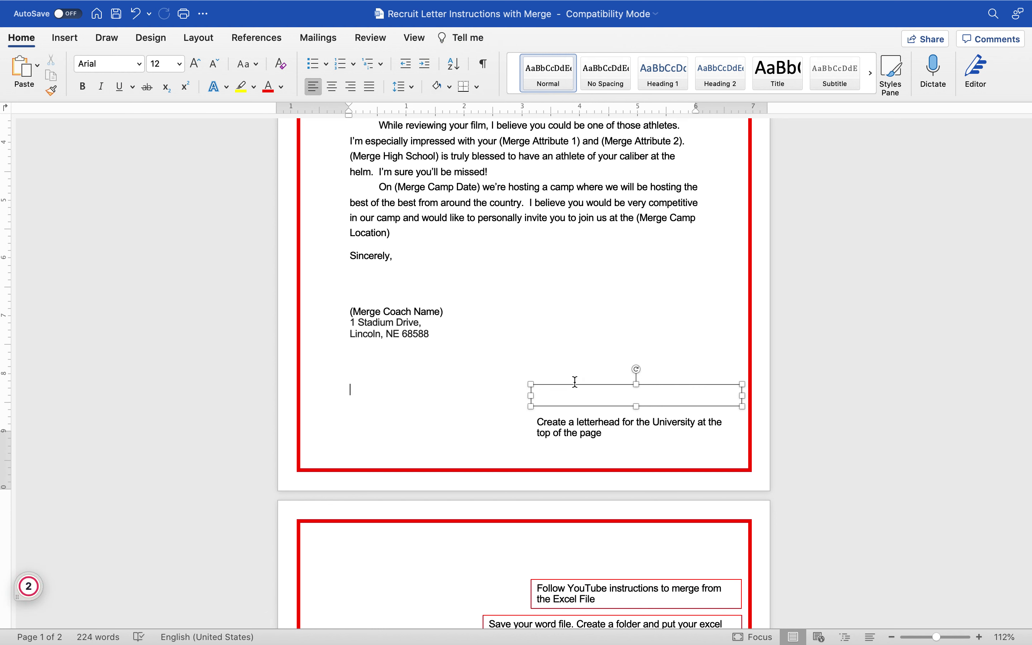
key(BackSpace)
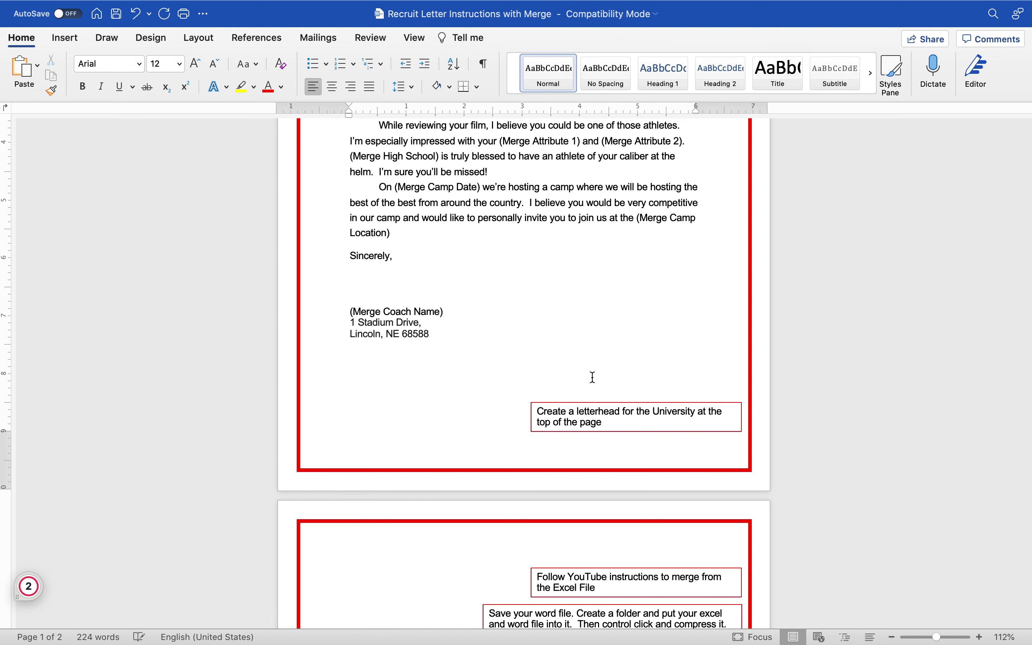
key(BackSpace)
key(BackSpace)
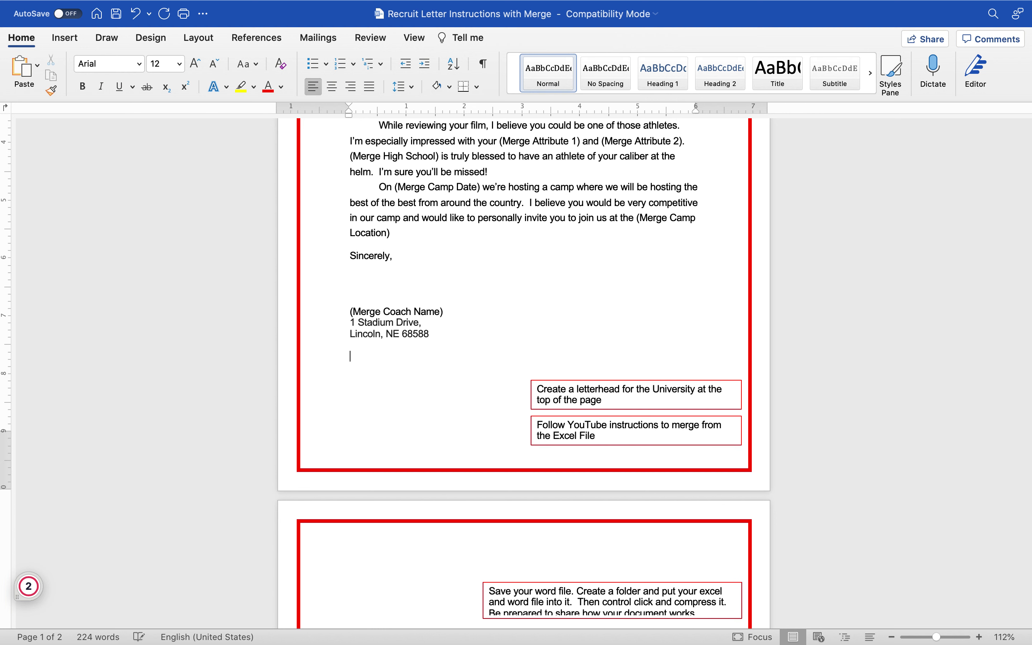
drag(442, 333, 348, 324)
key(super+c)
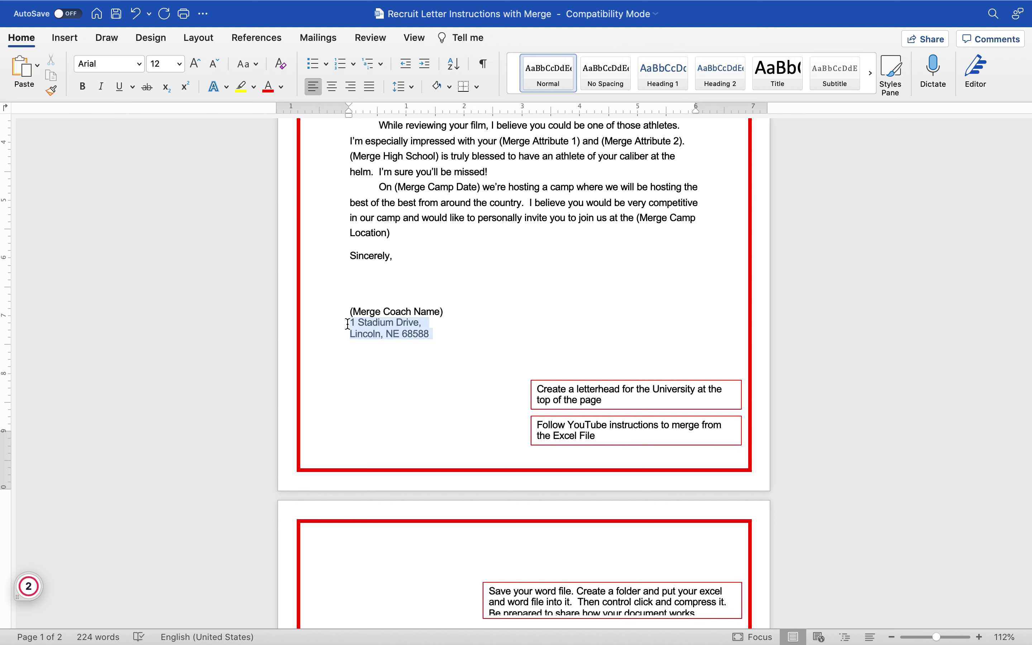
scroll(451, 302, up, 10)
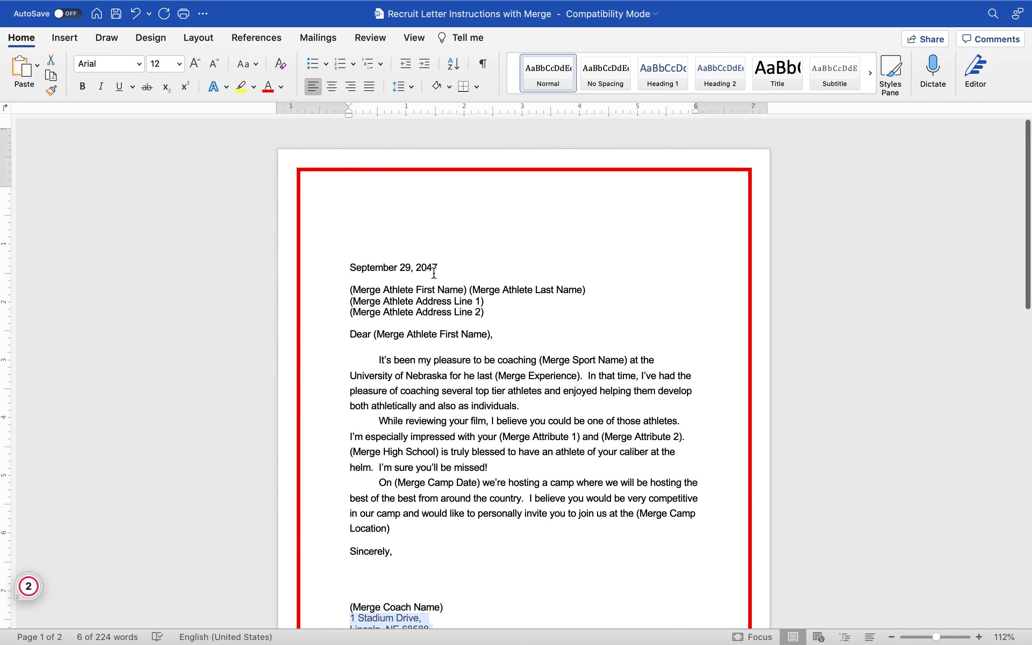
- Fill the page header with 'The University of Nebraska' above the pasted 1 Stadium Drive address
click(374, 200)
double_click(364, 164)
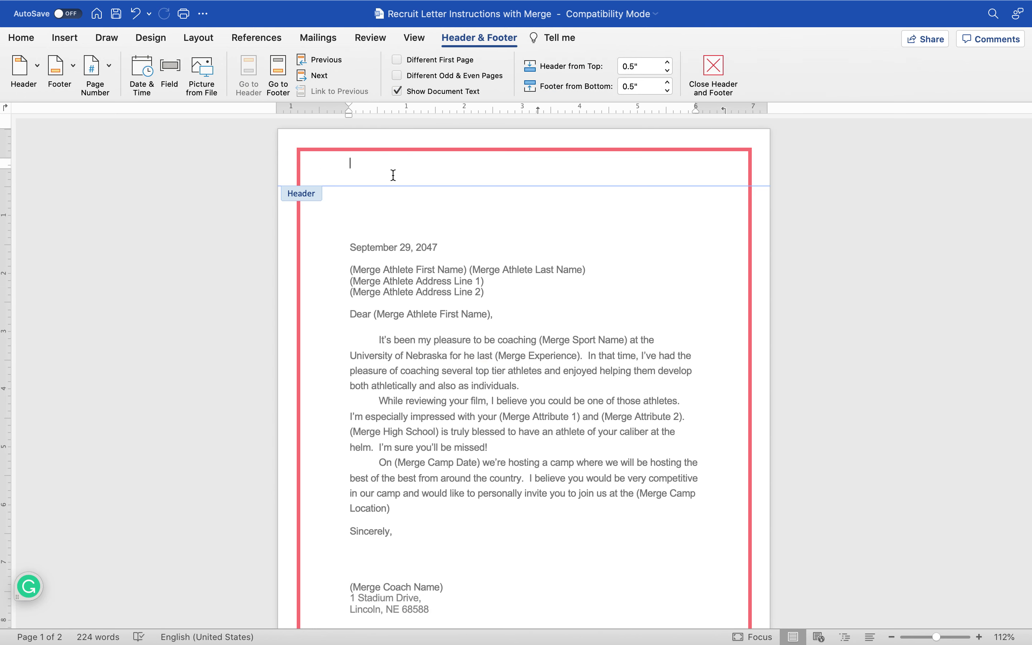
key(super+v)
click(351, 163)
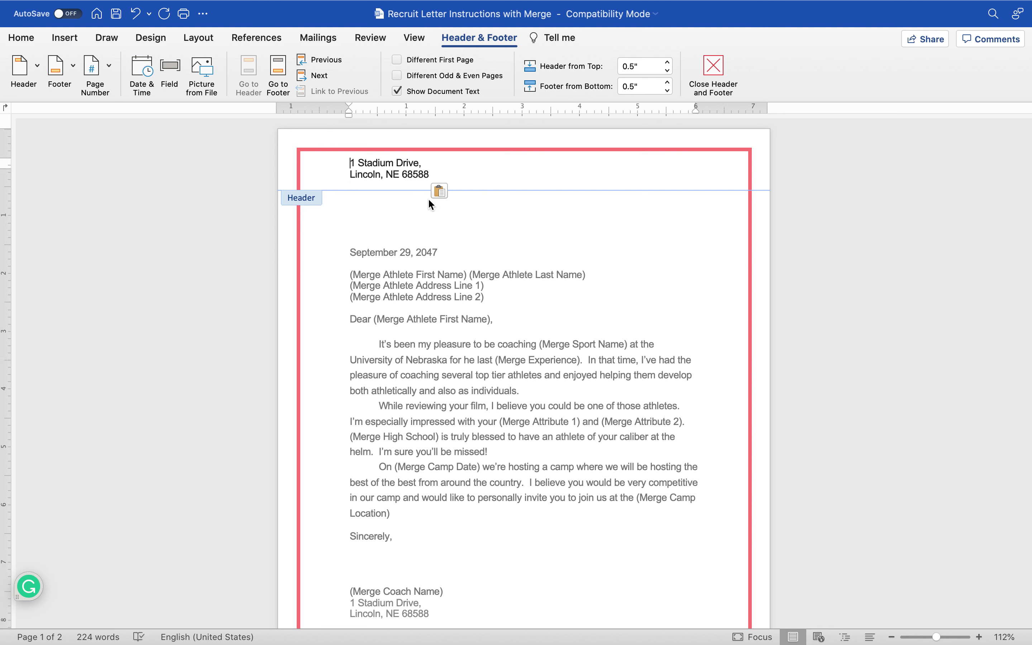
text(The UNi)
text(versity of )
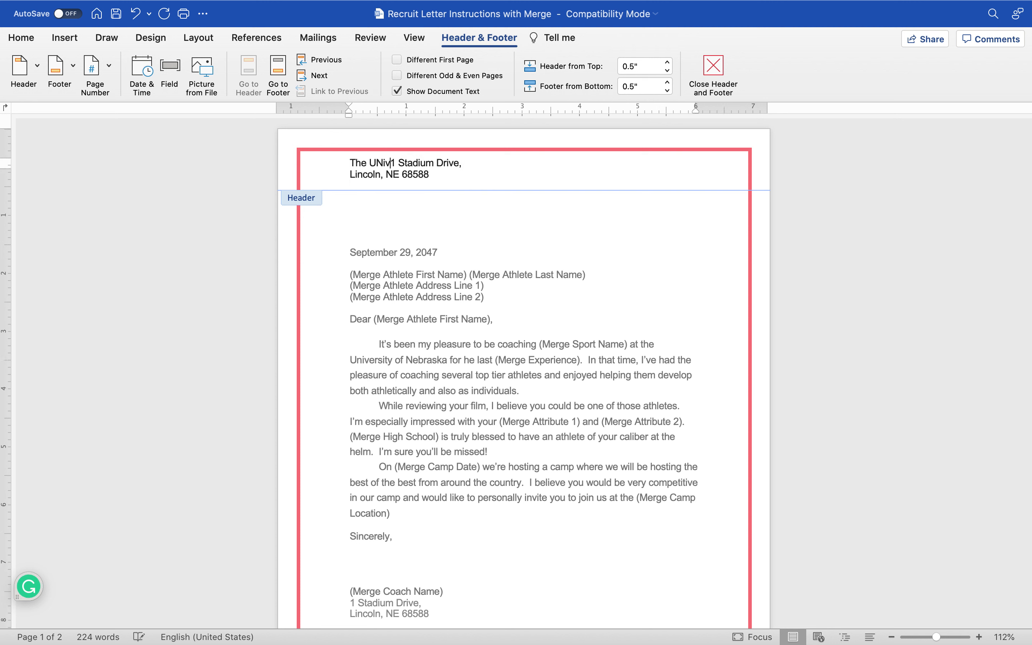
text(Nebraska)
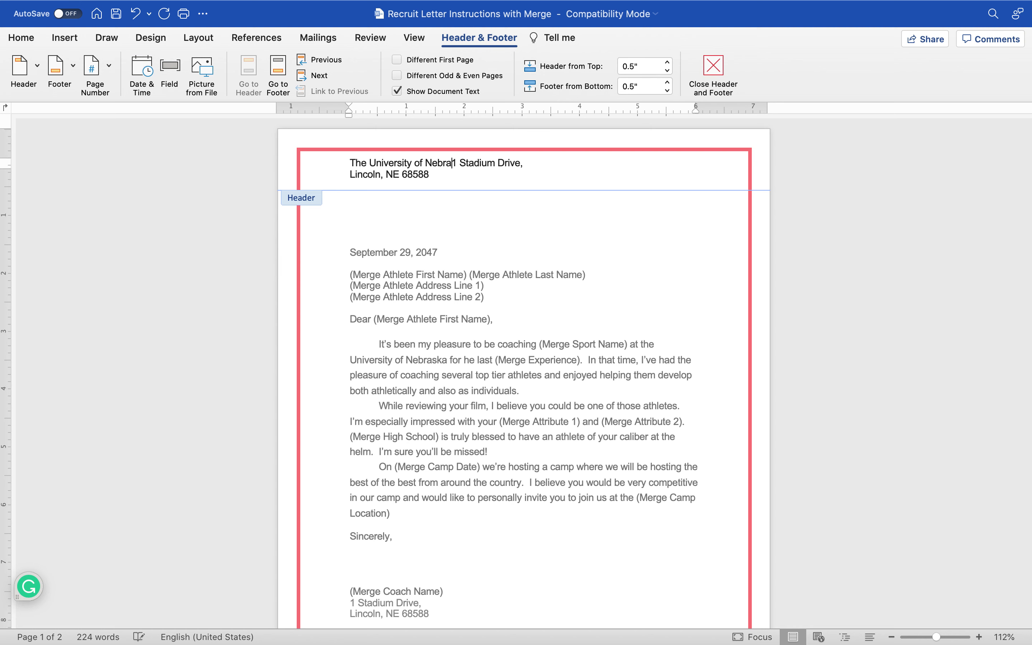
key(Return)
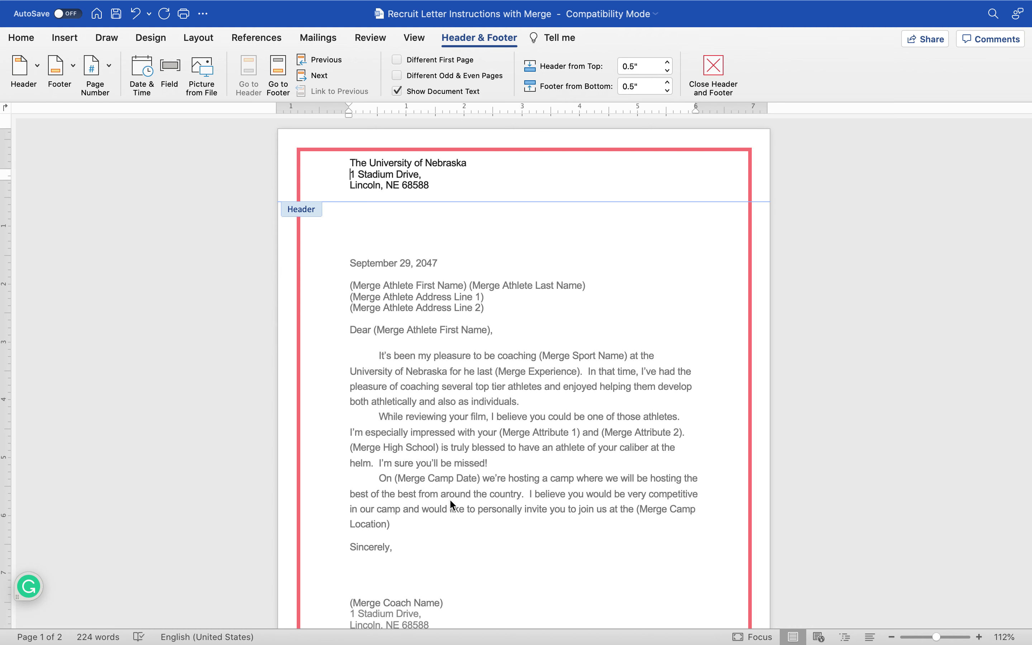
key(ctrl+Left)
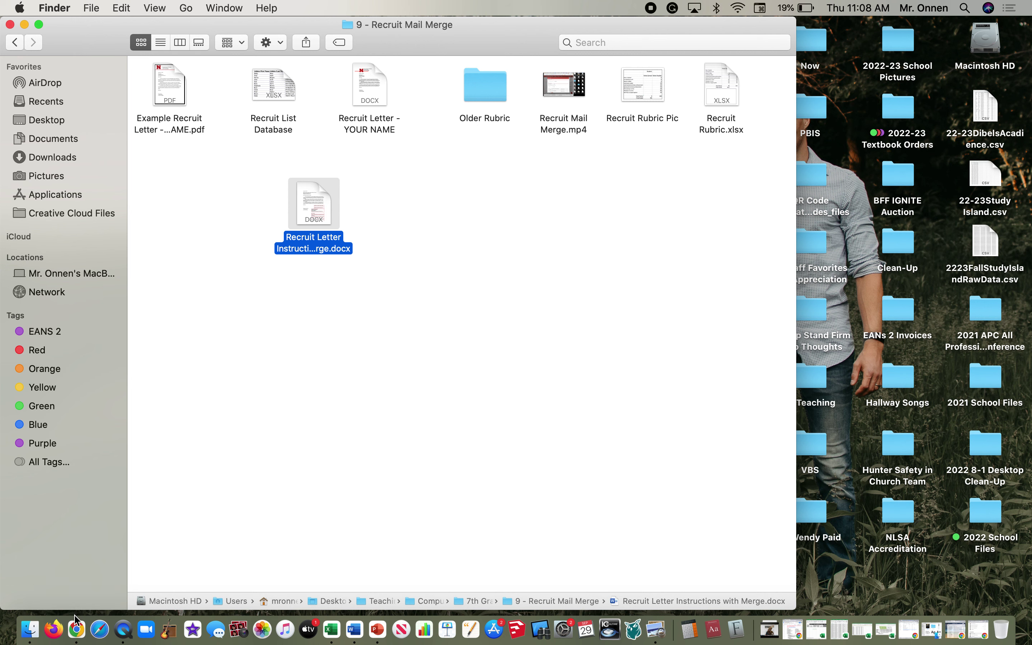
- Search Google Images in Chrome for Nebraska university
click(76, 627)
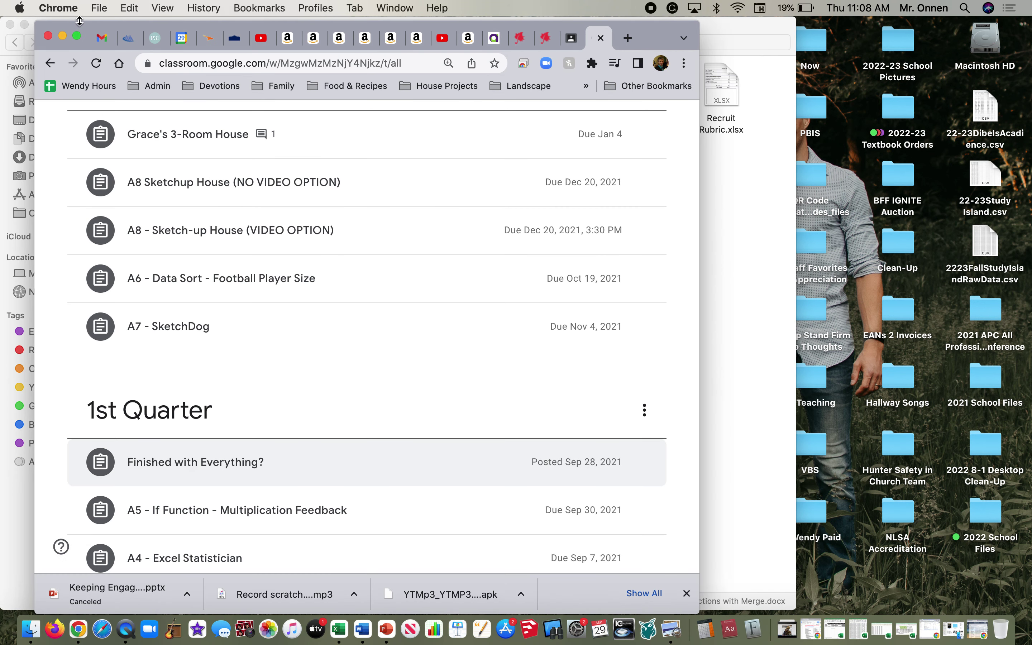
click(99, 8)
click(120, 39)
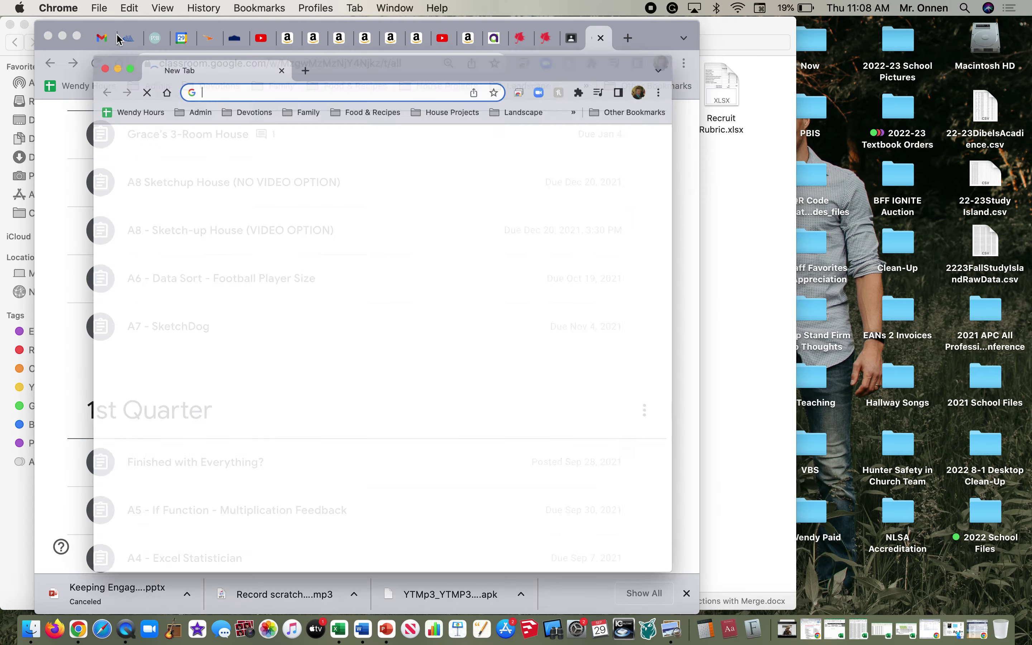
text(nerbaska)
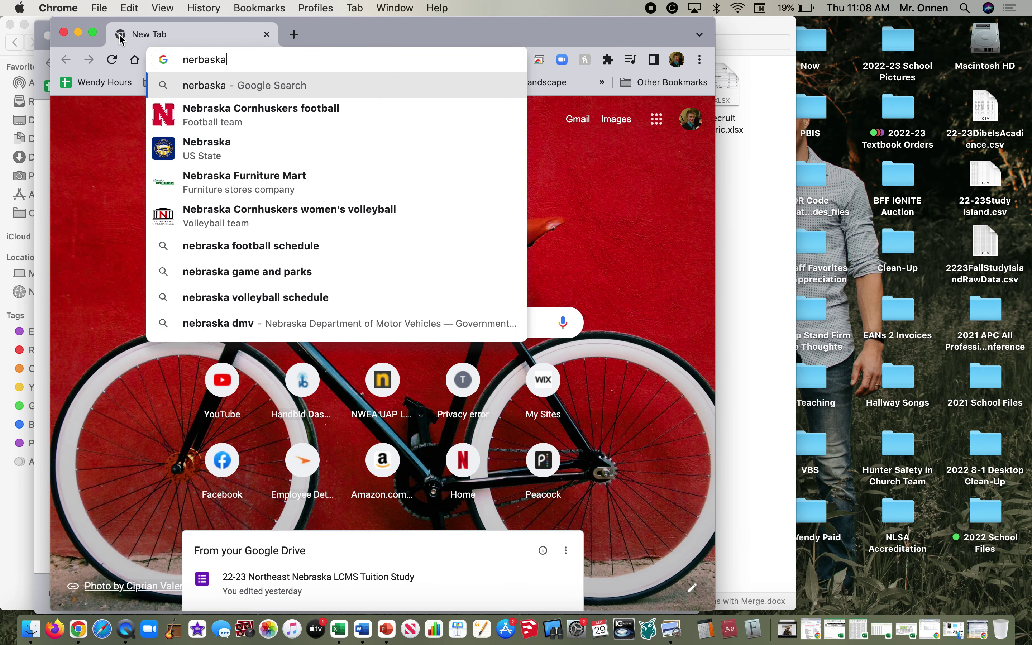
text(university)
key(Return)
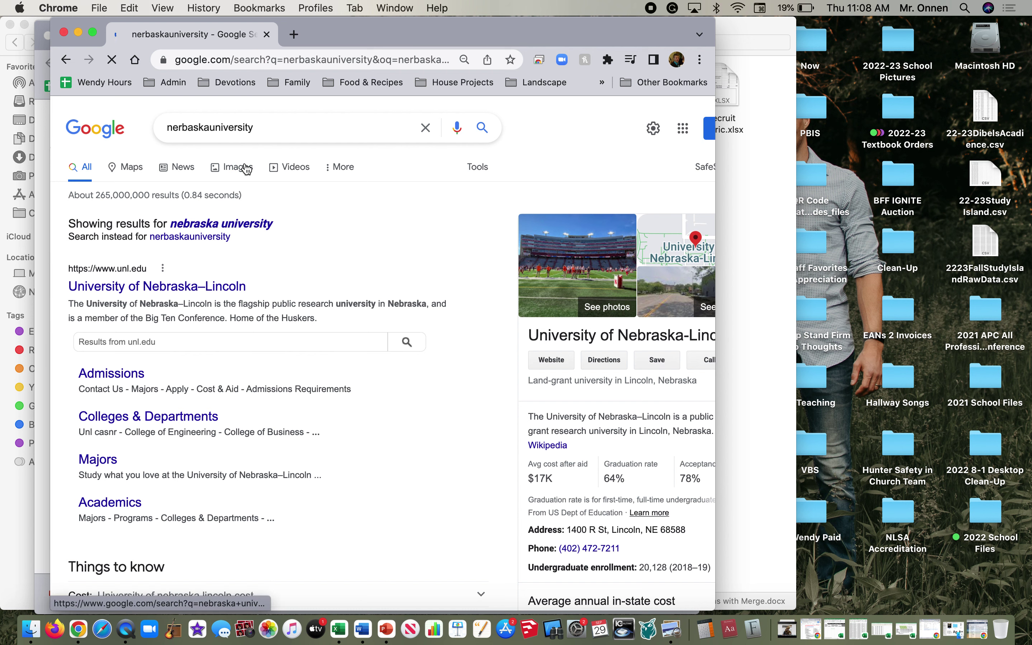
click(247, 170)
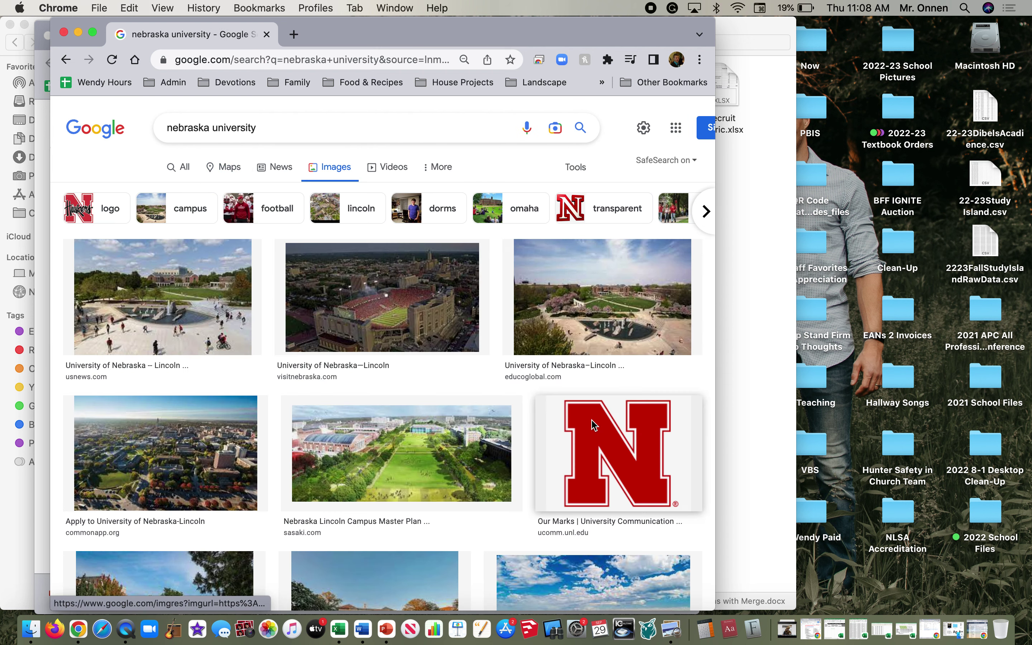
- Copy the red Nebraska N logo image and return to Word
click(594, 426)
right_click(529, 265)
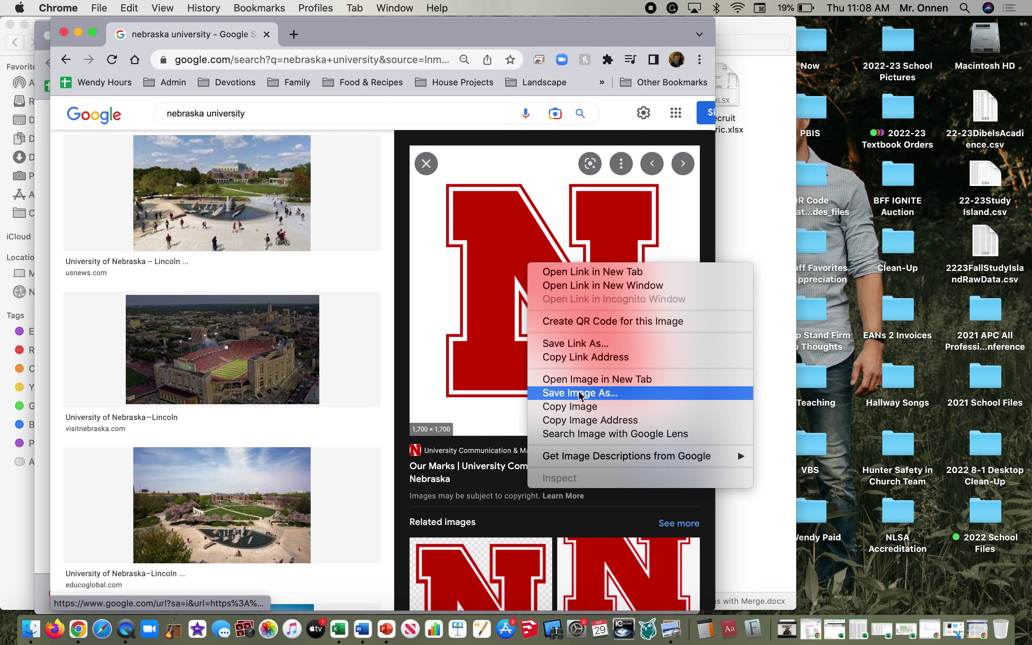
click(580, 406)
key(super+Tab)
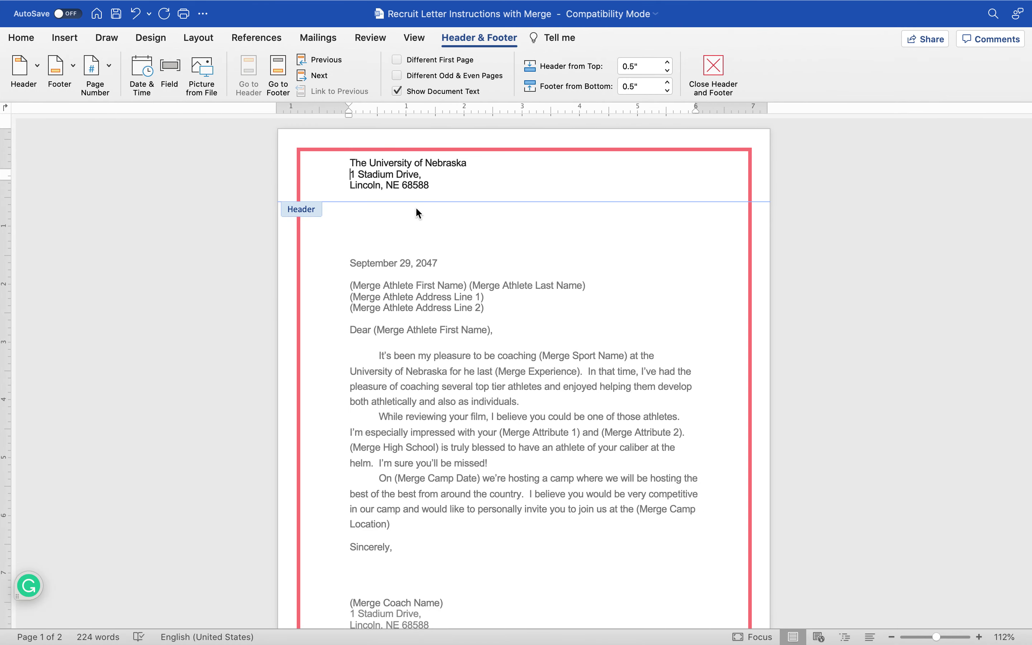
- Delete the header's street and city lines, undo it, and return to the letter body
drag(414, 197, 381, 177)
key(BackSpace)
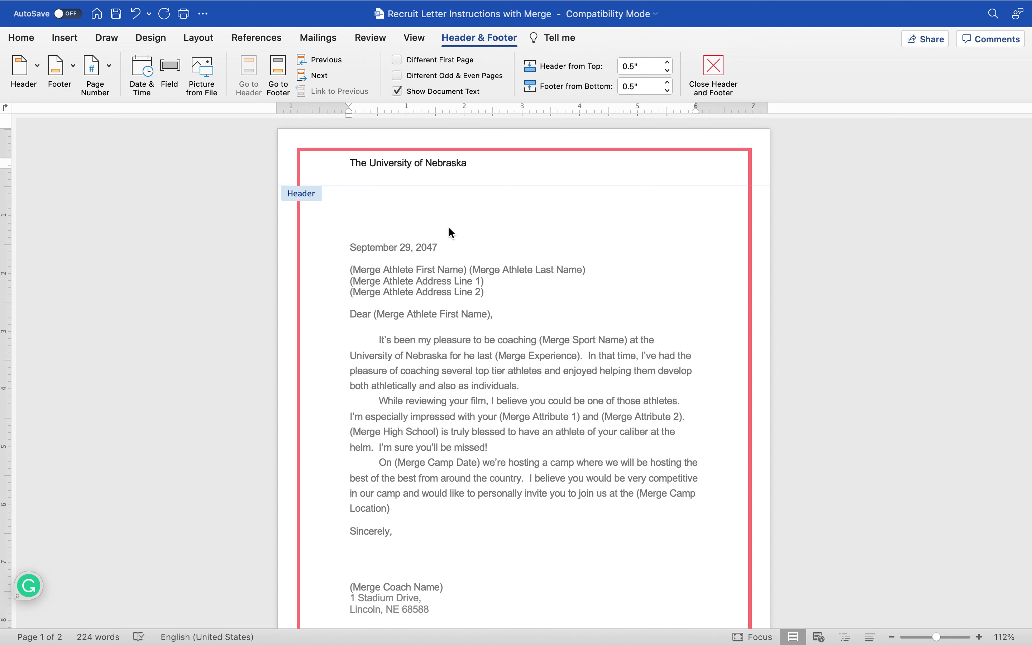
key(super+z)
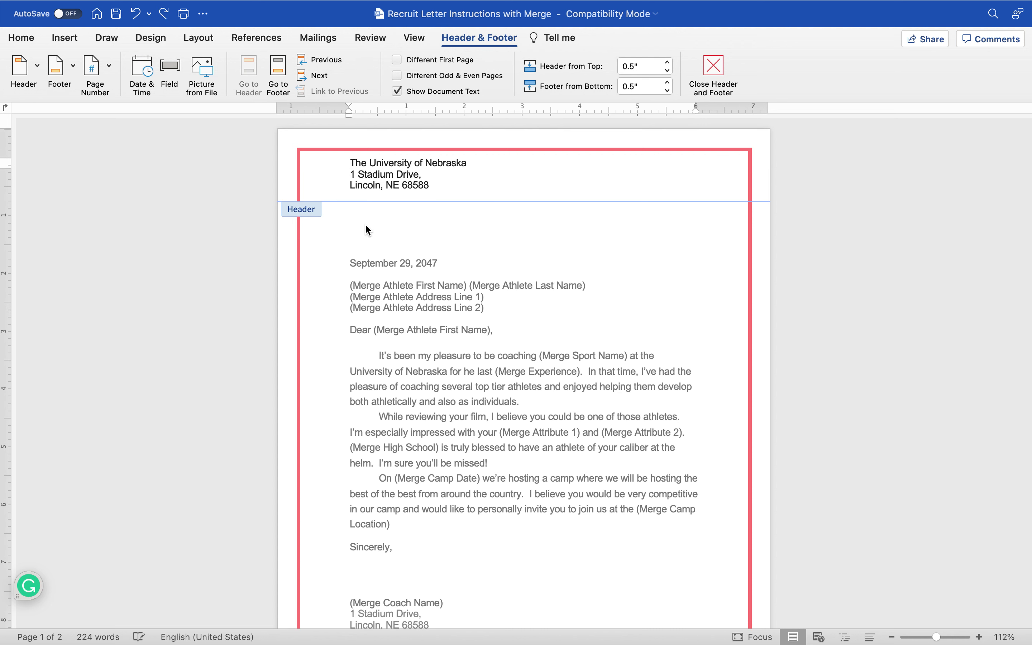
double_click(365, 227)
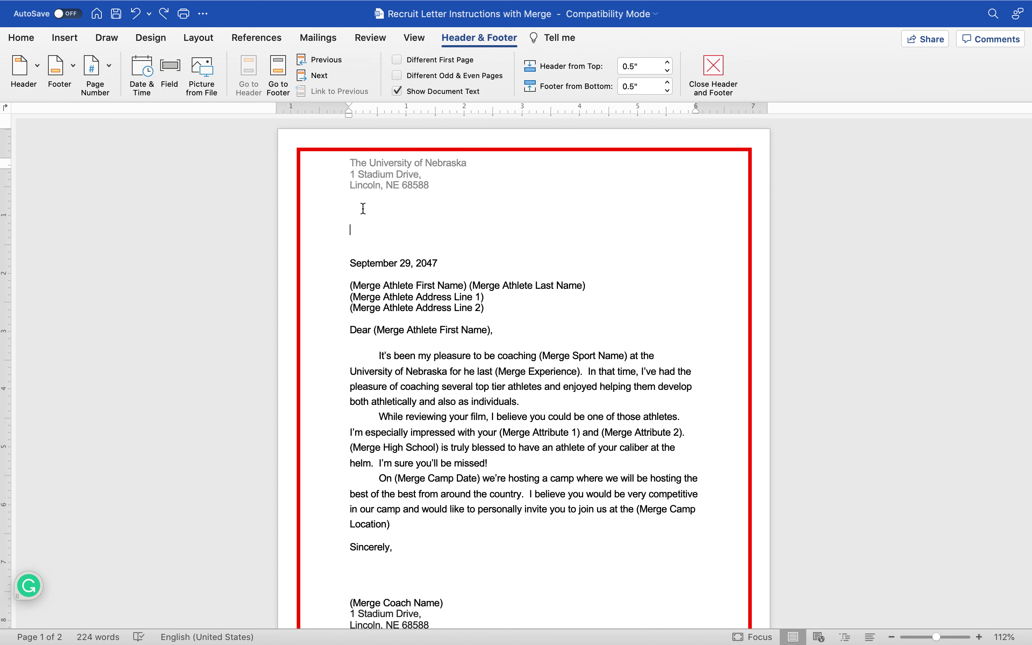
double_click(350, 165)
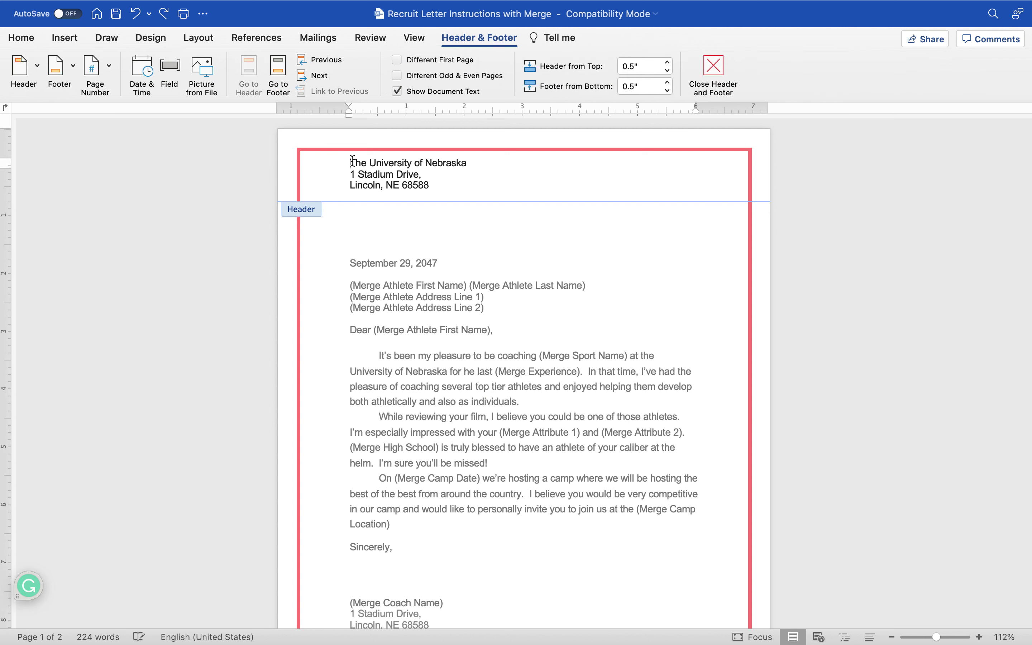
double_click(363, 218)
- Paste the Nebraska N logo into the body and crop away its empty edges
key(super+v)
click(459, 286)
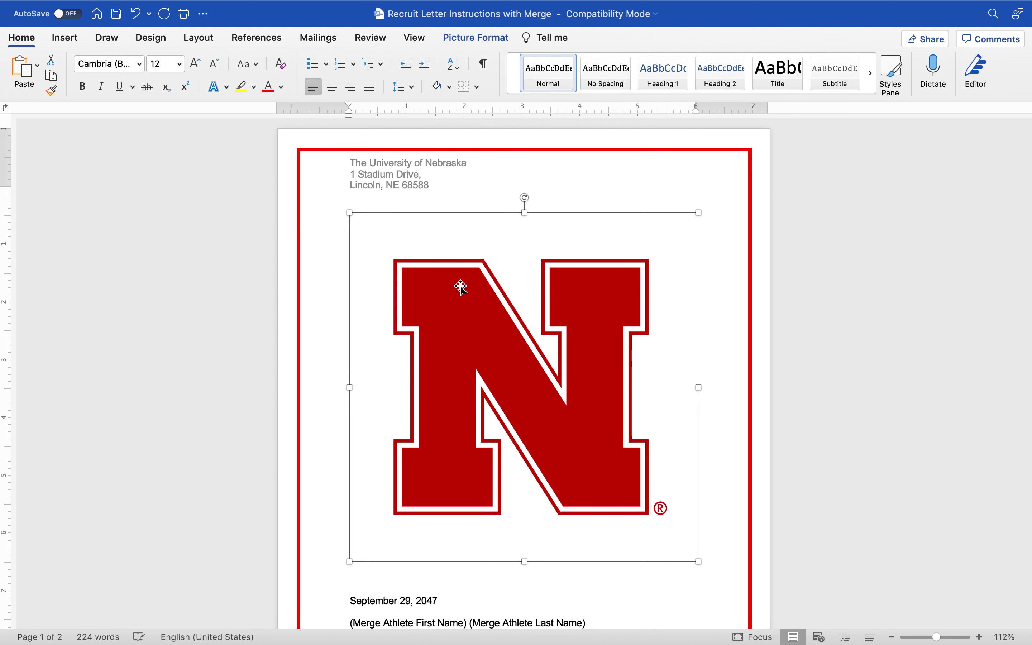
right_click(460, 284)
click(524, 498)
drag(358, 220, 388, 253)
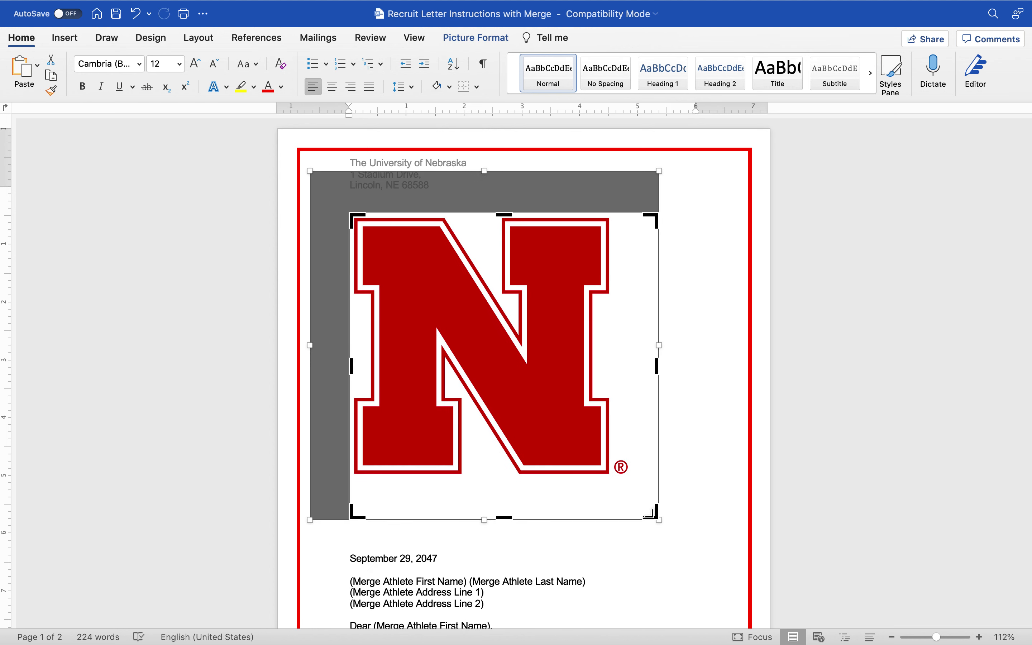
drag(651, 516, 637, 479)
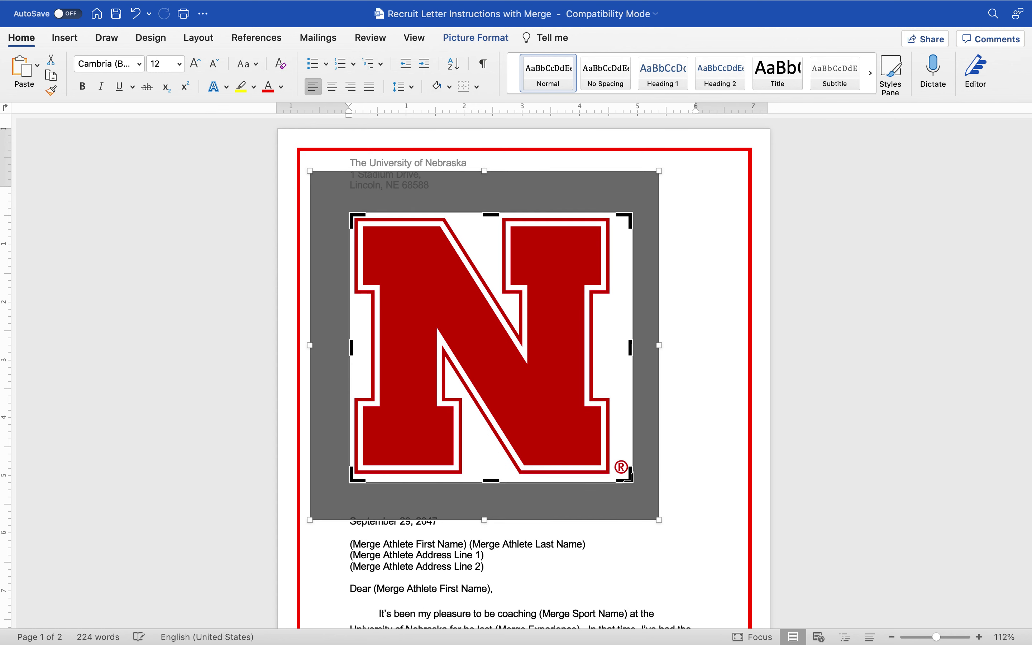
click(641, 575)
double_click(385, 174)
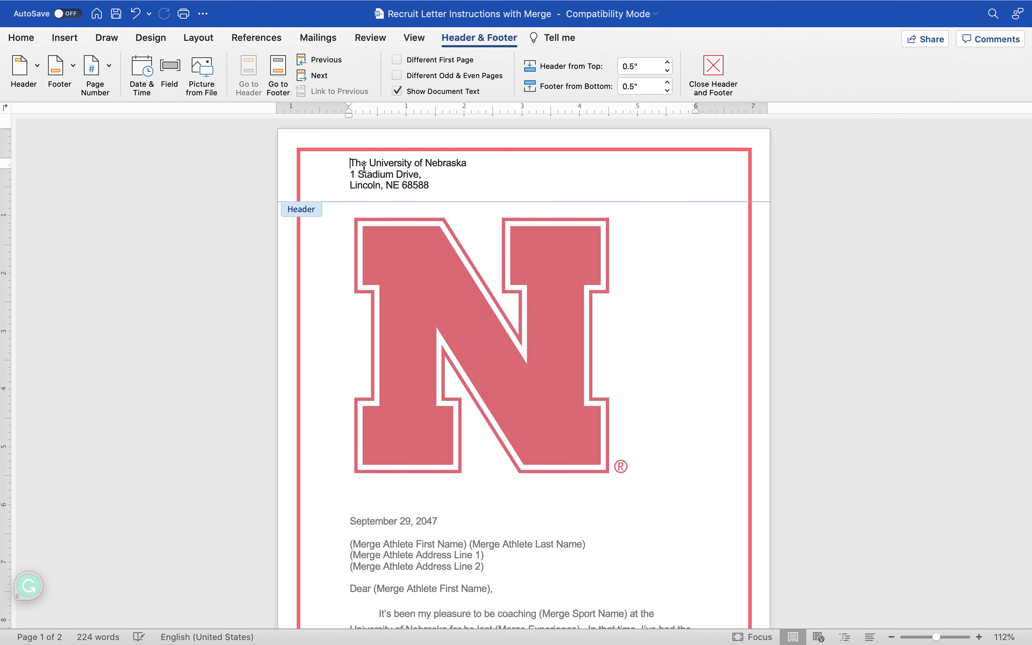
- Tab-indent the three header lines: university name, street, and city with zip
click(351, 163)
key(Tab)
click(350, 174)
key(Tab)
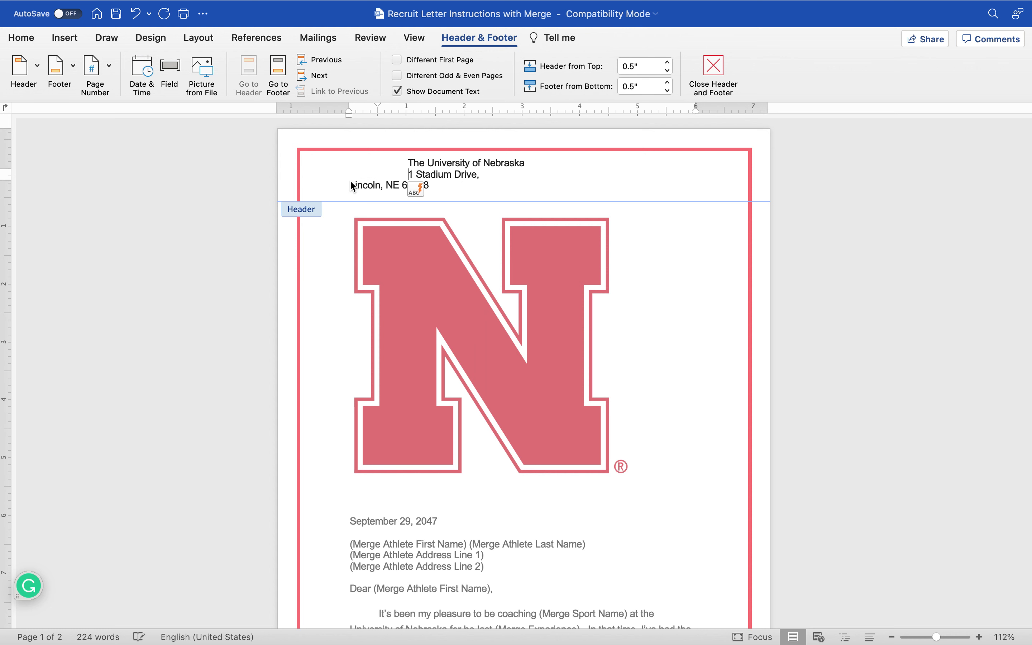
click(350, 186)
key(Tab)
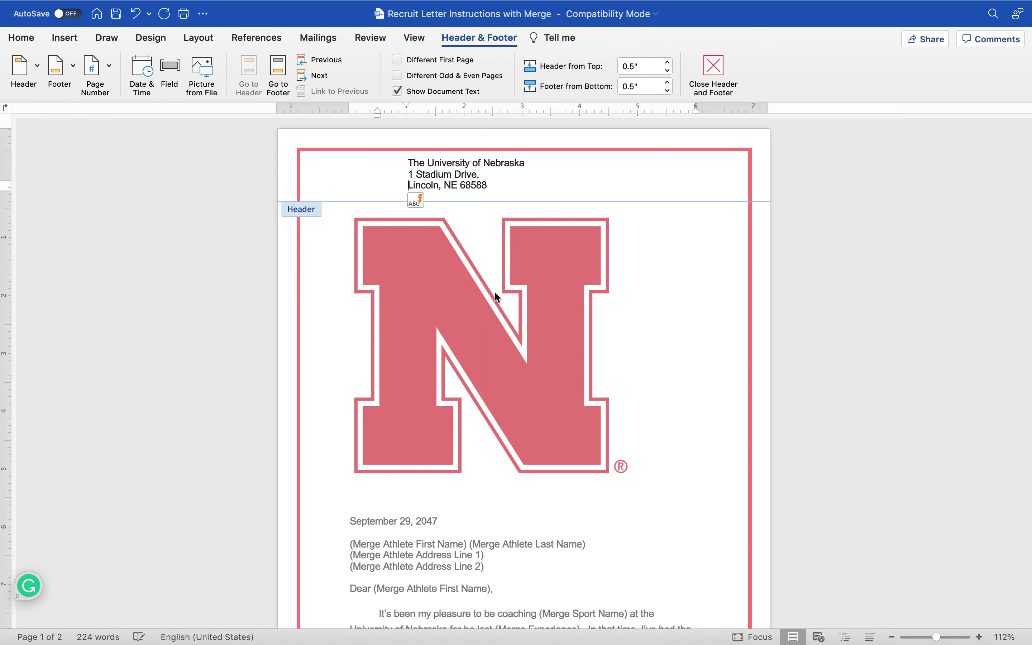
double_click(675, 504)
- Shrink the N logo to about 1.28 × 1.22 in, float it, and move it top-left
click(548, 408)
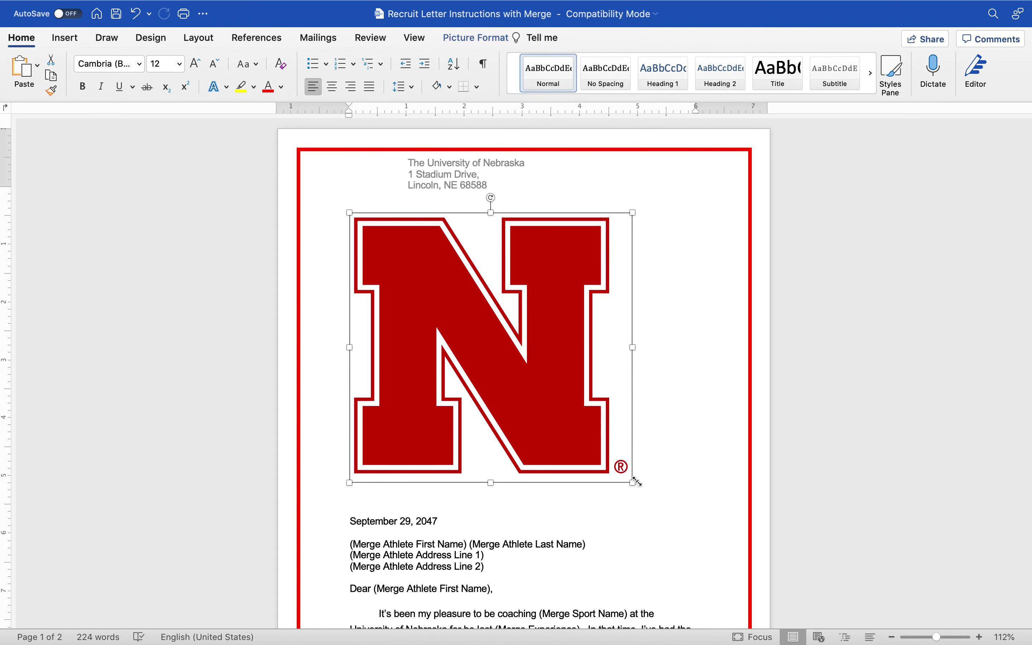
drag(632, 482, 405, 265)
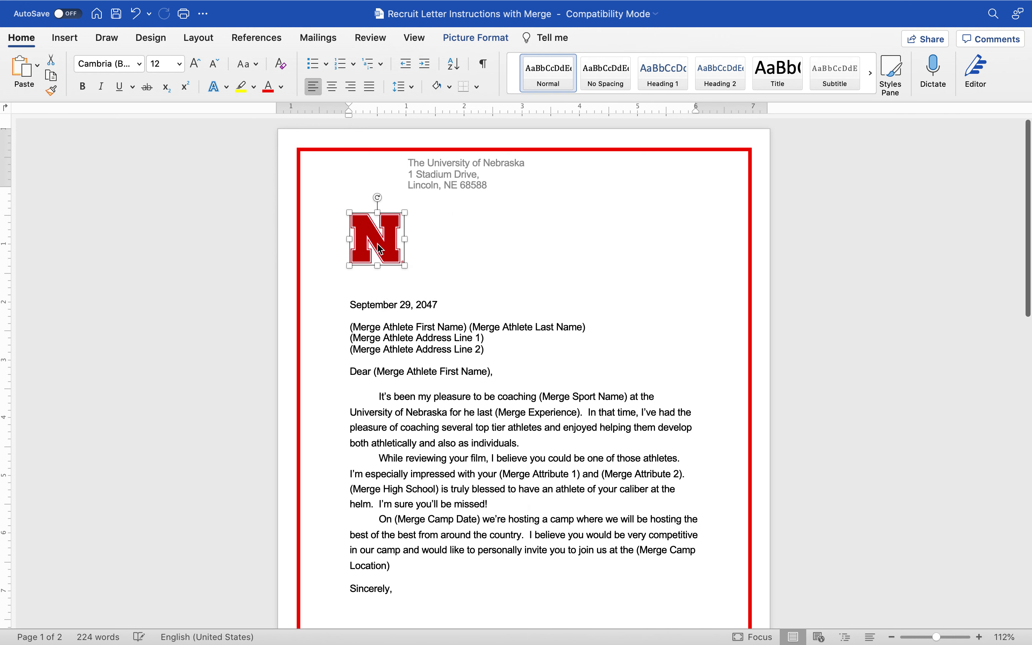
right_click(380, 247)
mouse_move(511, 422)
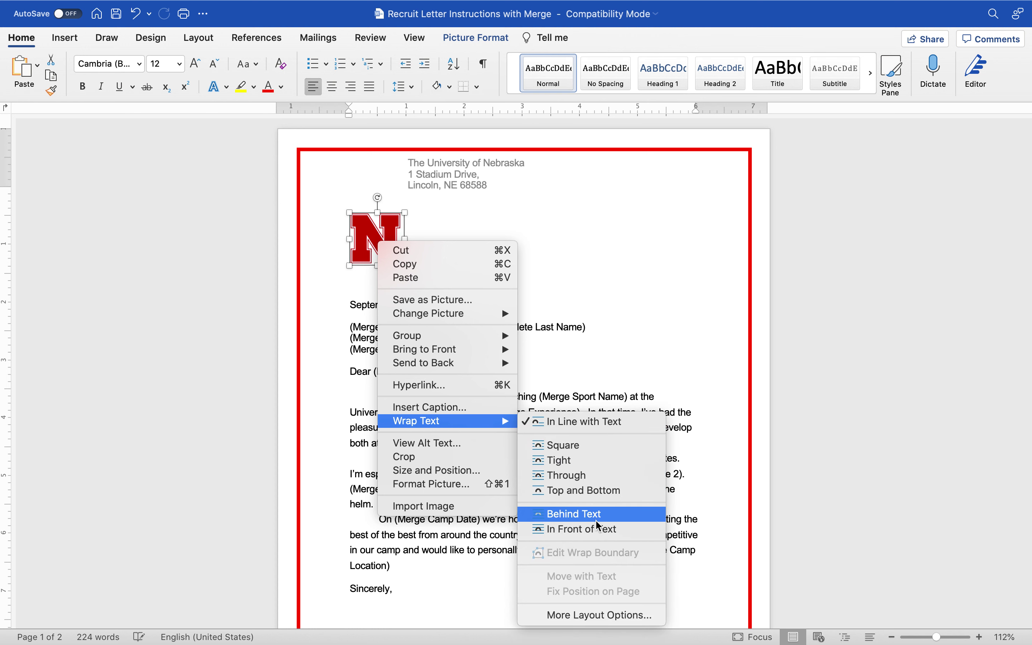
click(597, 531)
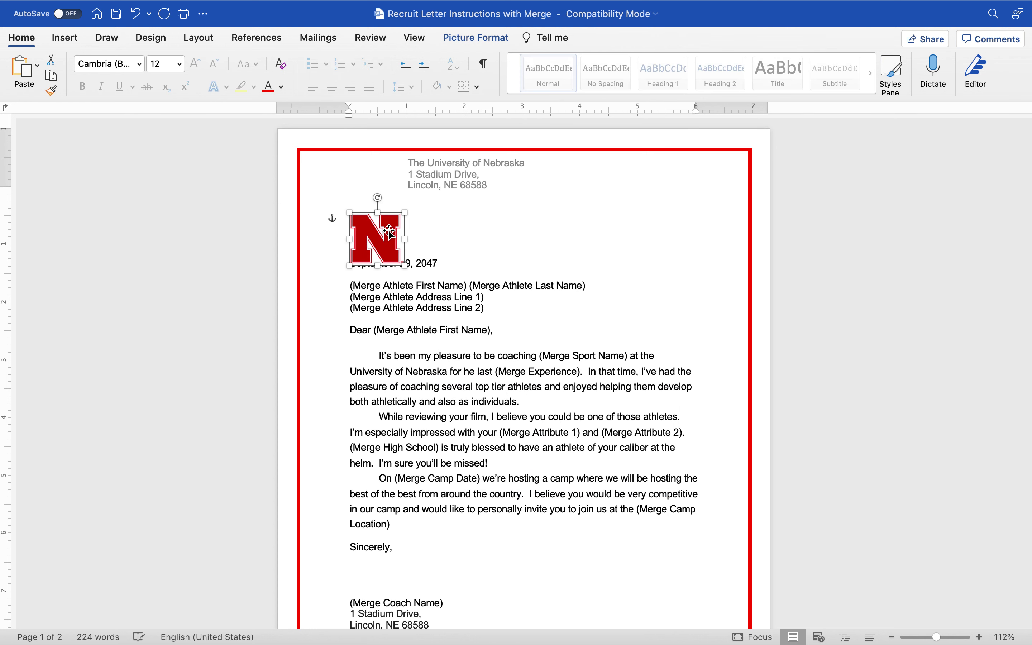
drag(387, 227, 356, 176)
- Remove the indents from the header address lines and add a blank line above them
double_click(404, 165)
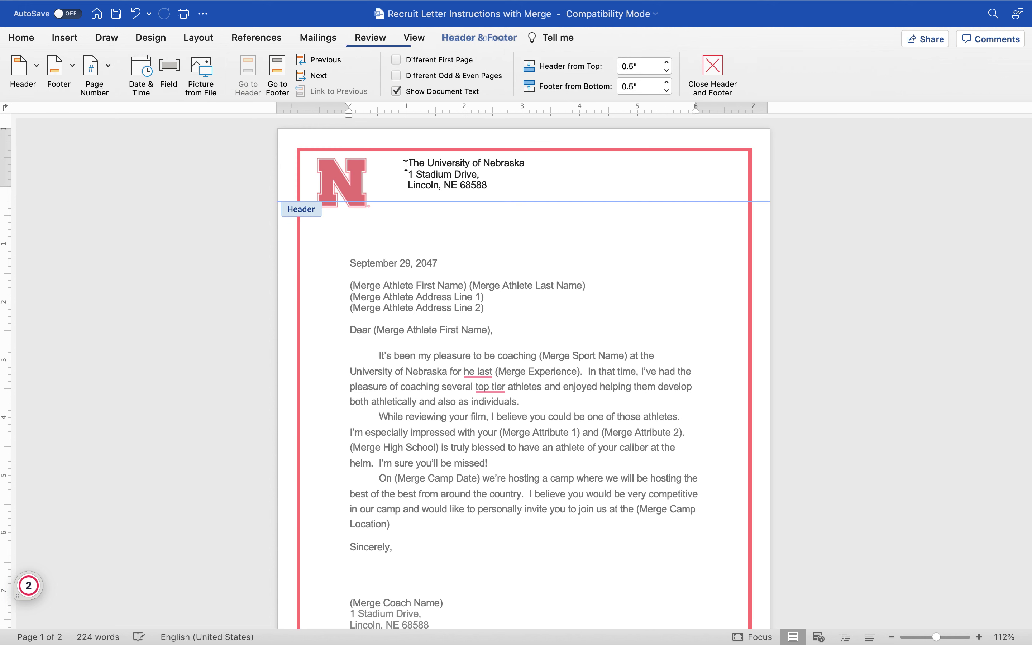
key(BackSpace)
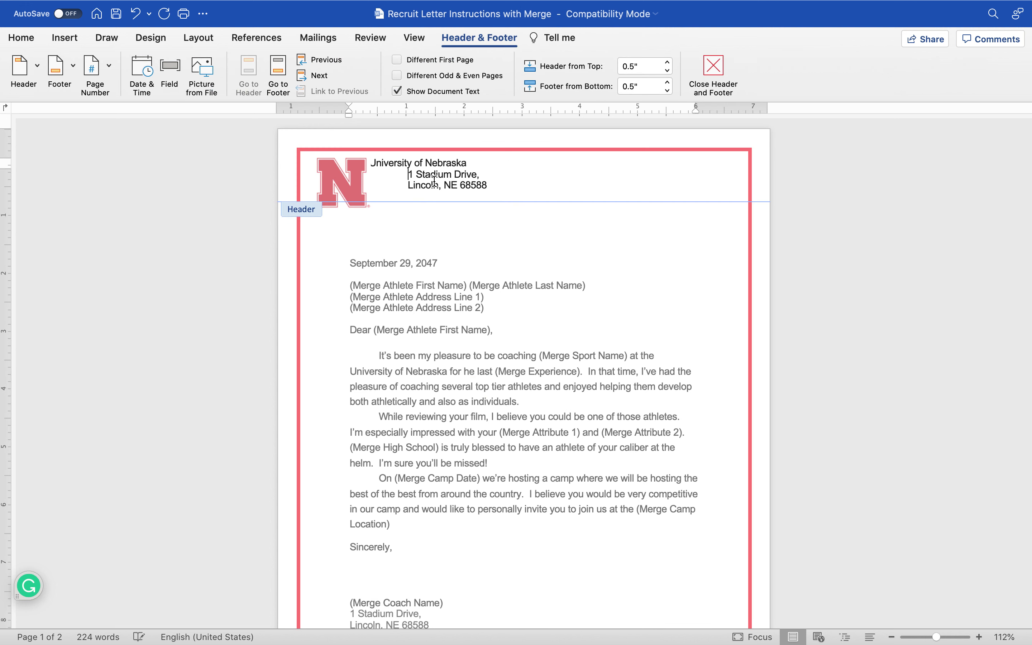
key(BackSpace)
key(Down)
key(BackSpace)
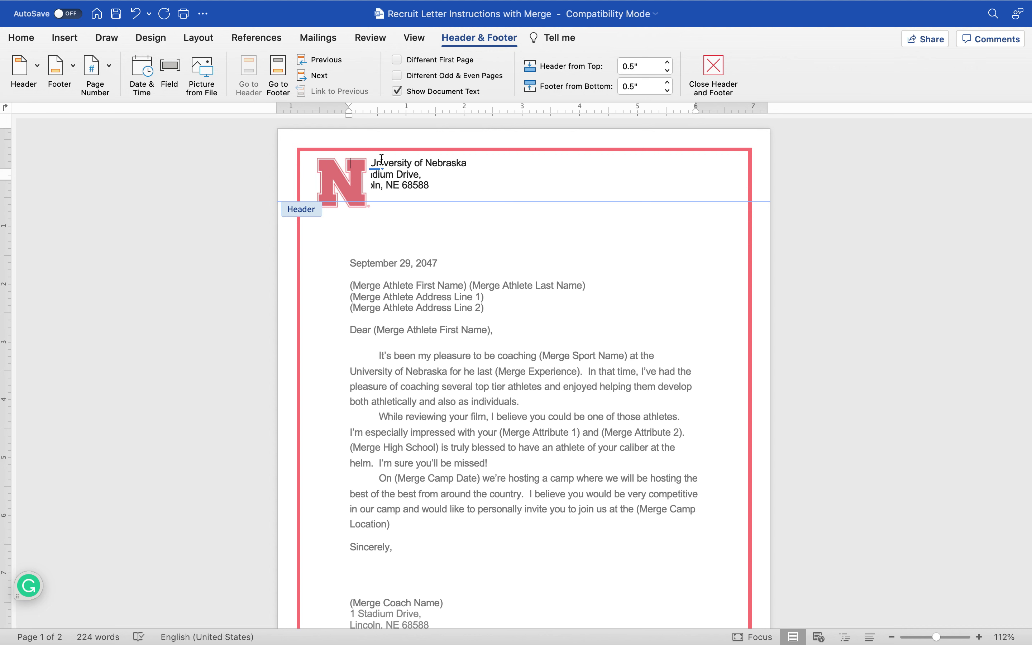
key(Up)
key(Return)
- Move the N logo into the top-left corner and shift the header address right to clear it
double_click(381, 287)
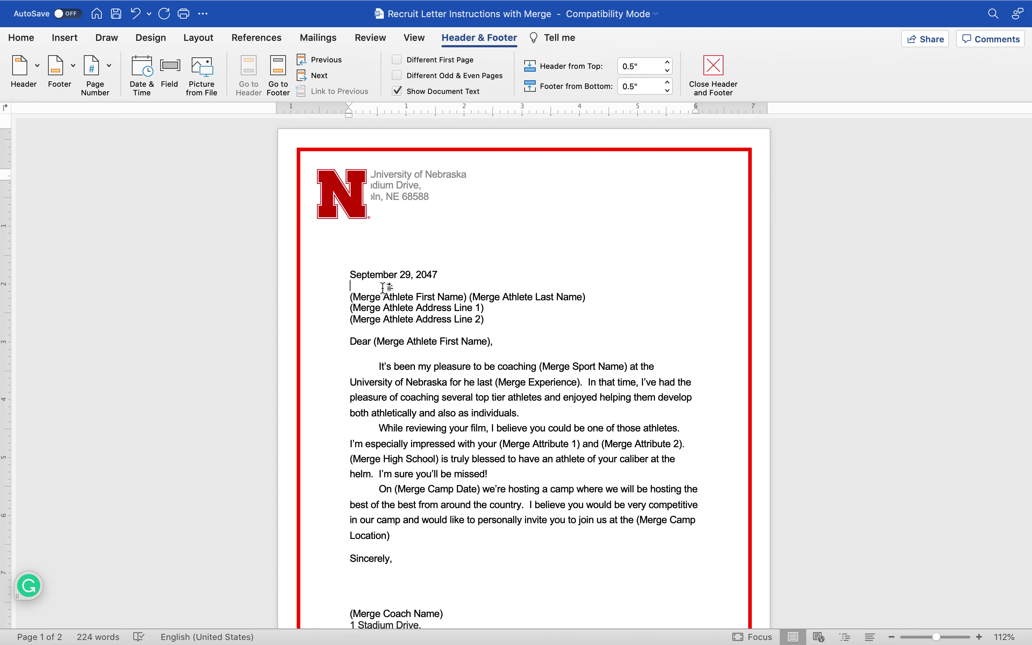
click(346, 204)
drag(345, 204, 334, 193)
double_click(396, 190)
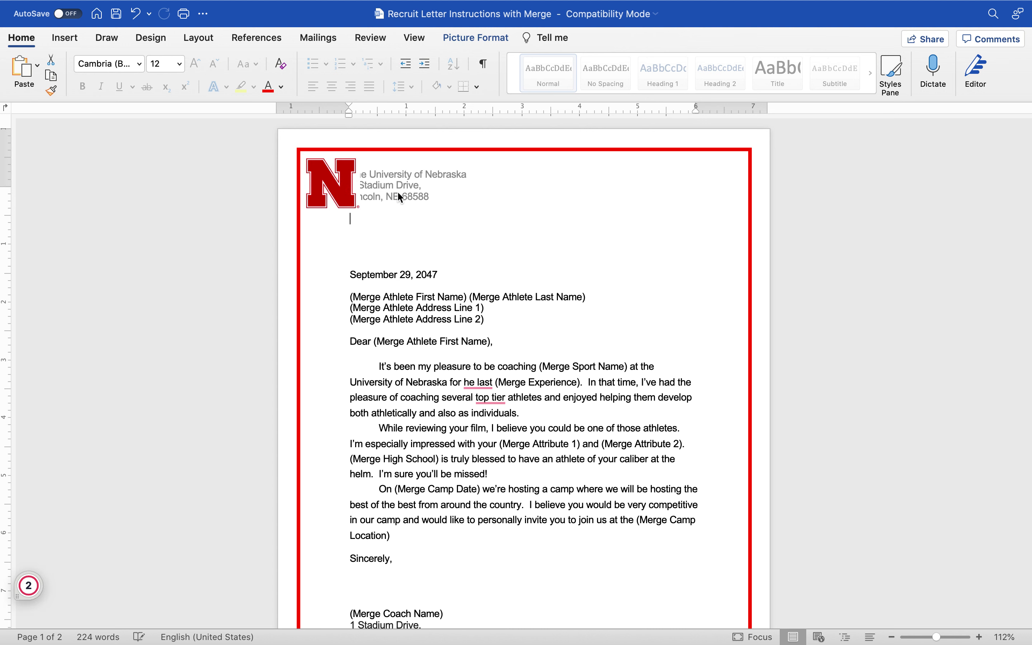
drag(435, 197, 343, 163)
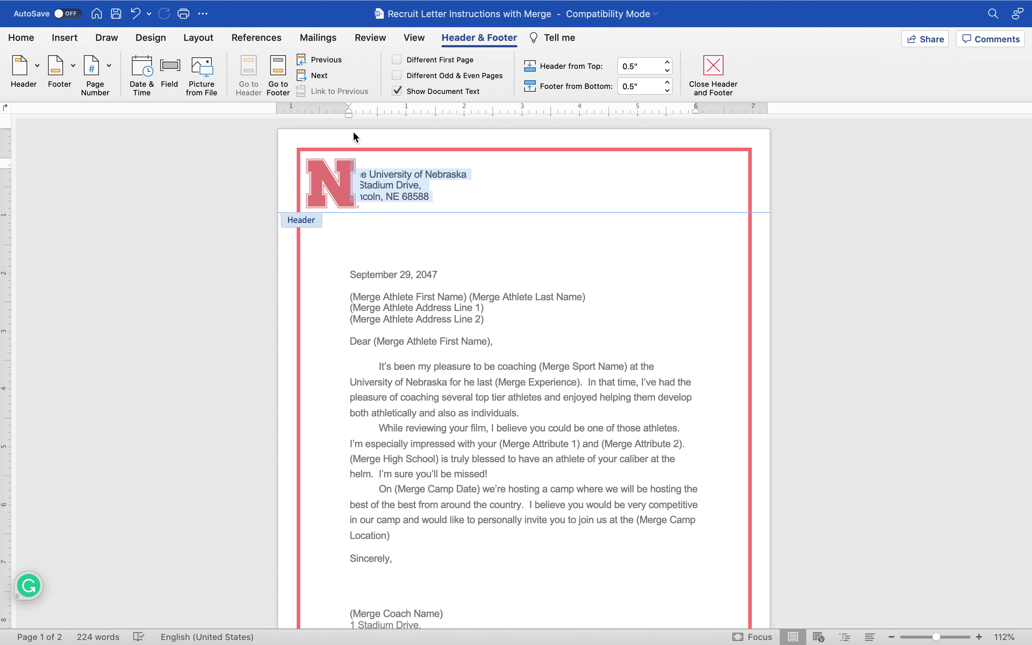
drag(349, 111, 367, 113)
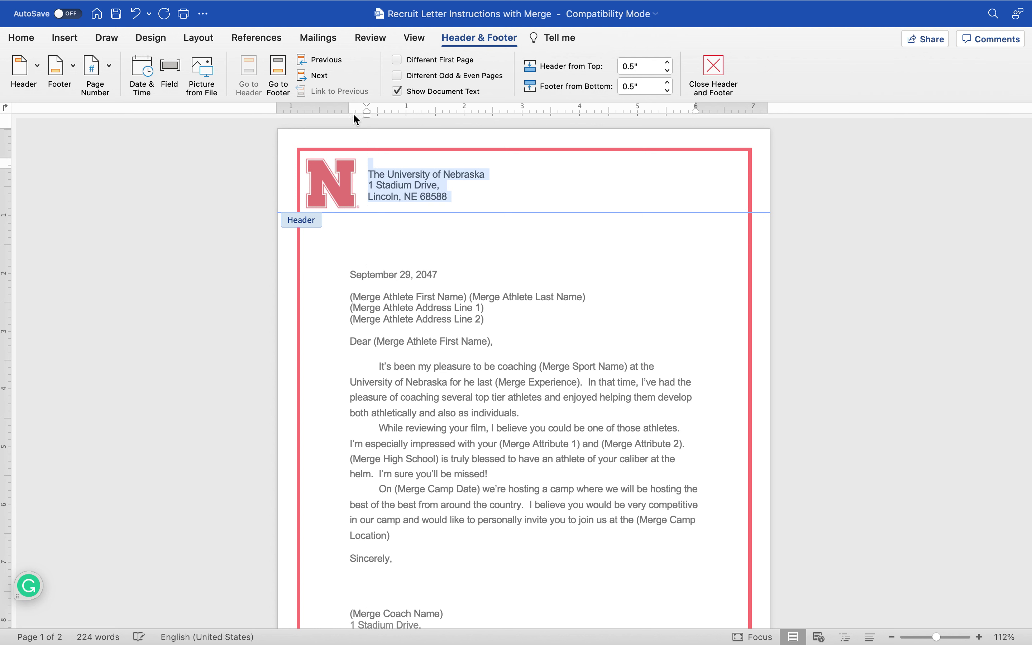
- Enlarge the header address text to 16 pt and nudge the logo slightly right
click(9, 40)
click(200, 62)
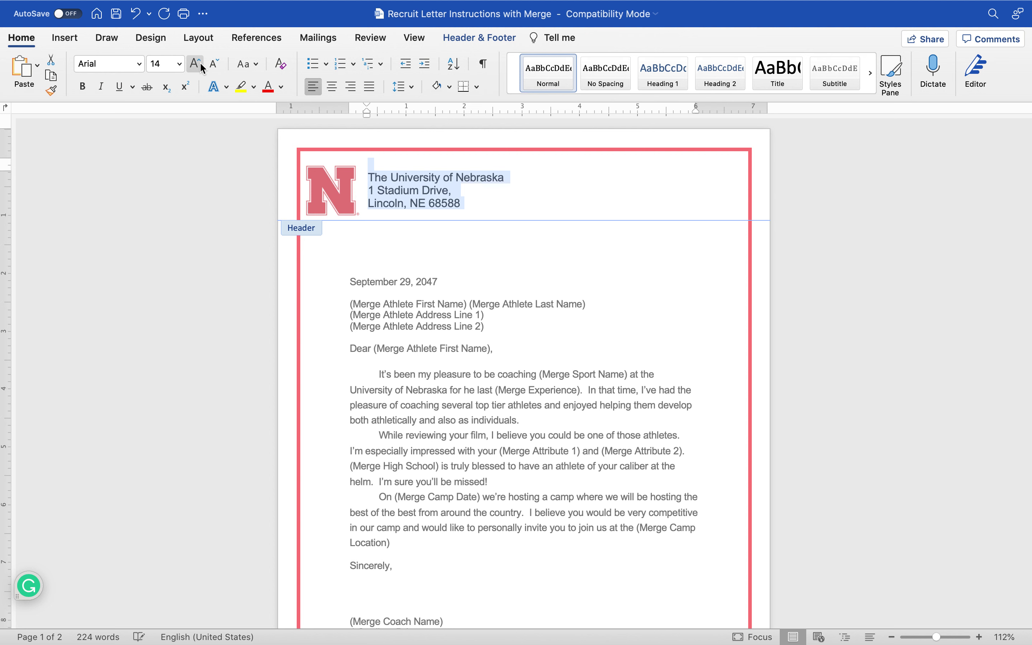
click(200, 62)
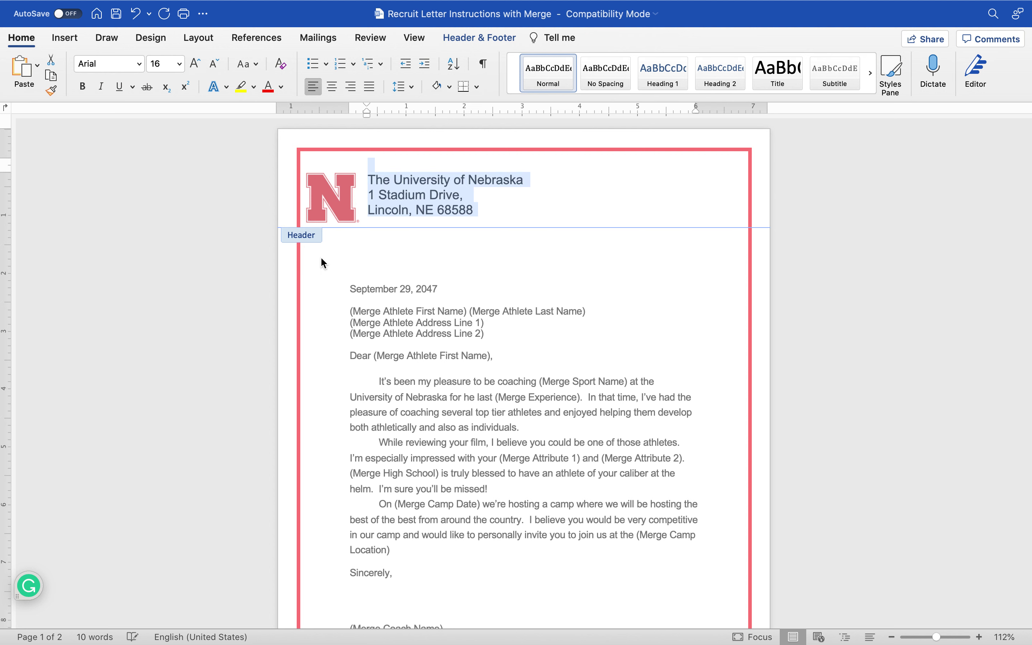
double_click(382, 369)
drag(339, 191, 350, 191)
click(425, 266)
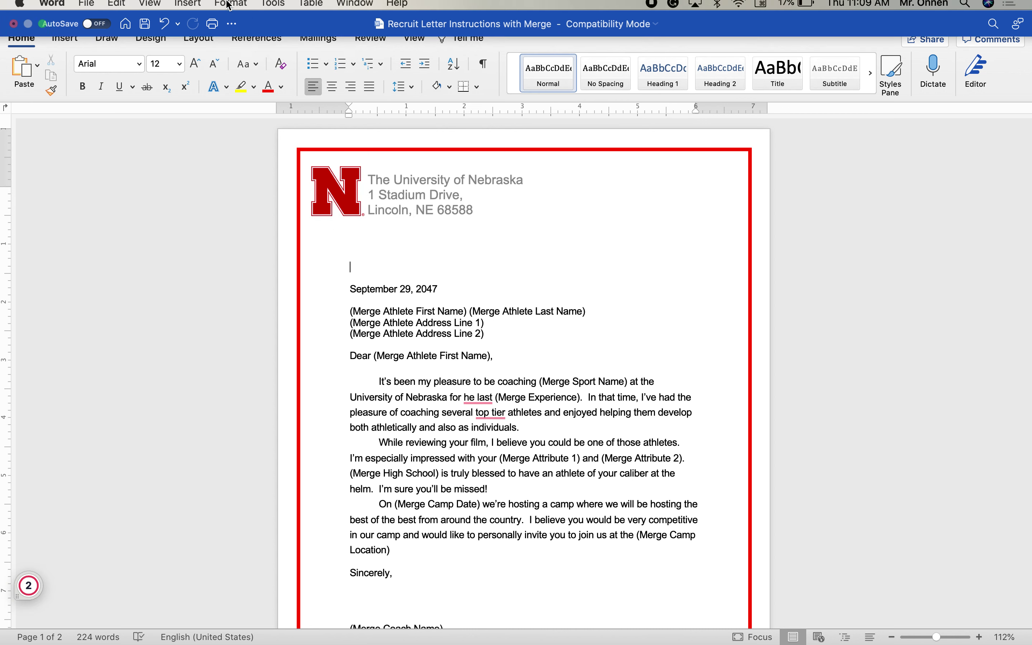
- Draw a straight horizontal line beneath the letterhead
click(188, 7)
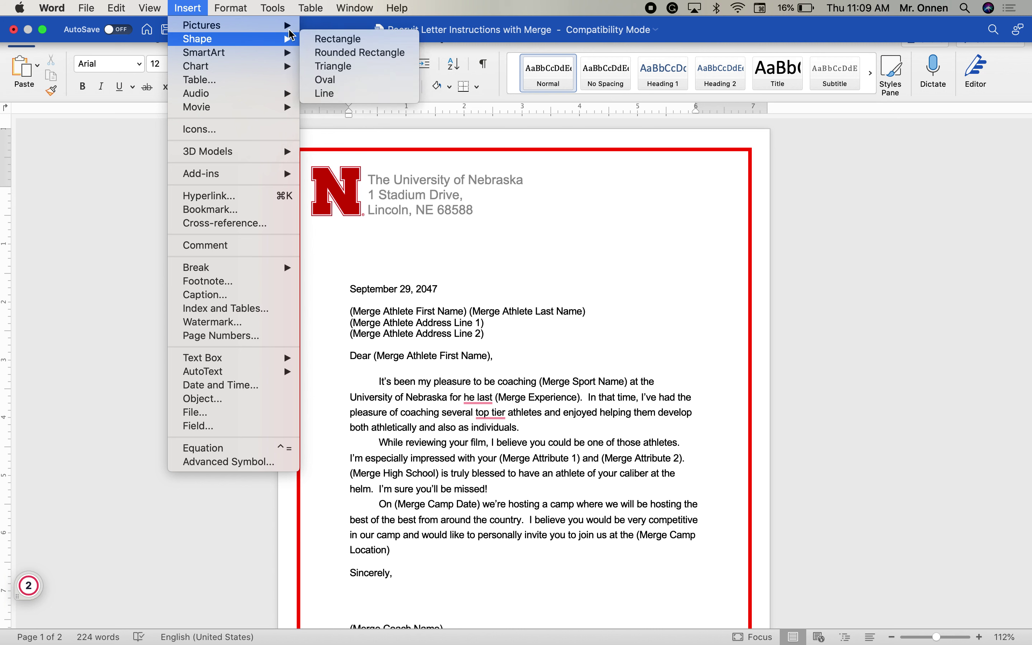
mouse_move(283, 39)
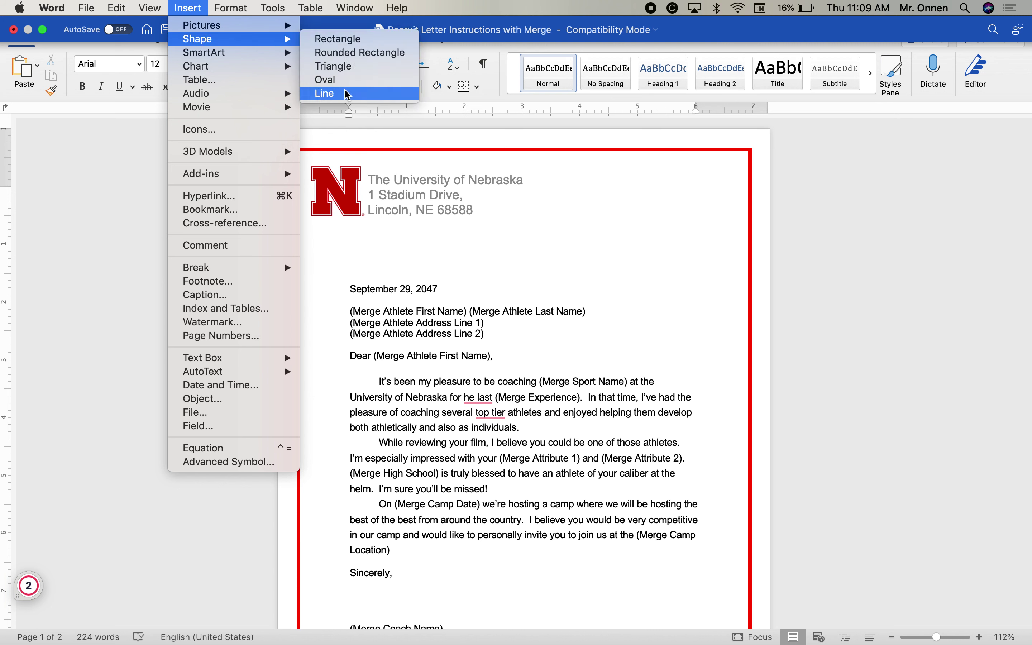
click(375, 91)
drag(314, 223, 729, 217)
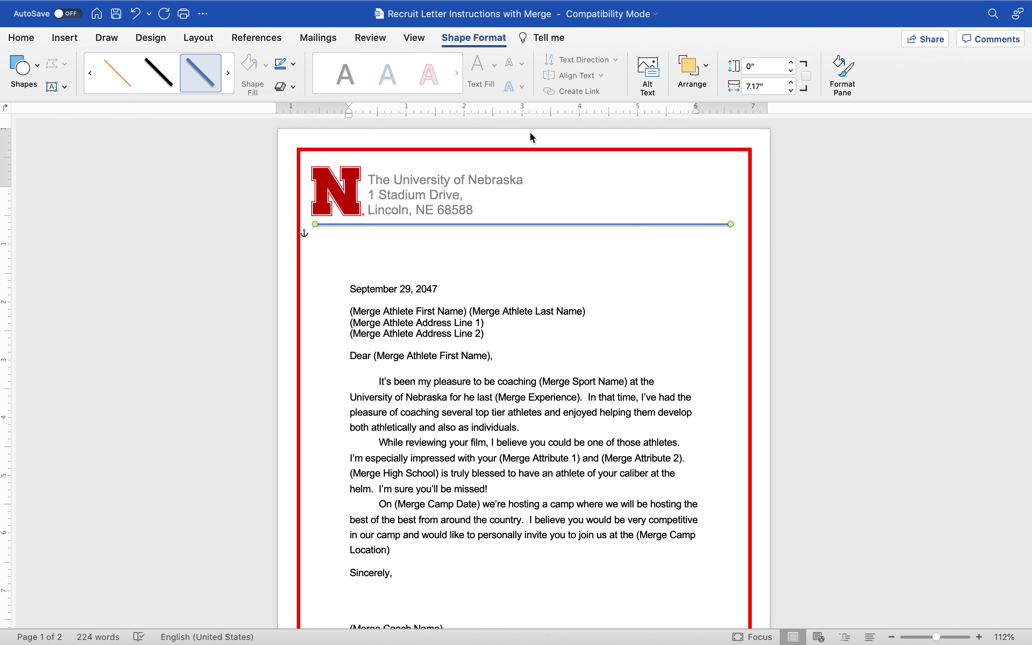
- Colour the line red and delete the blank paragraph above the date
right_click(603, 226)
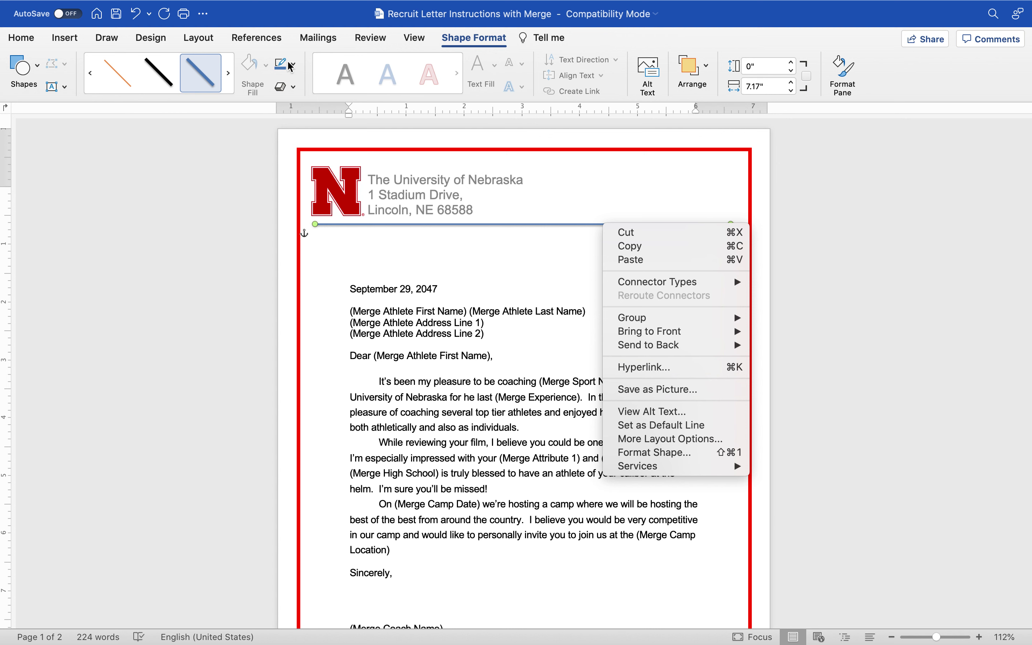
click(294, 68)
click(294, 68)
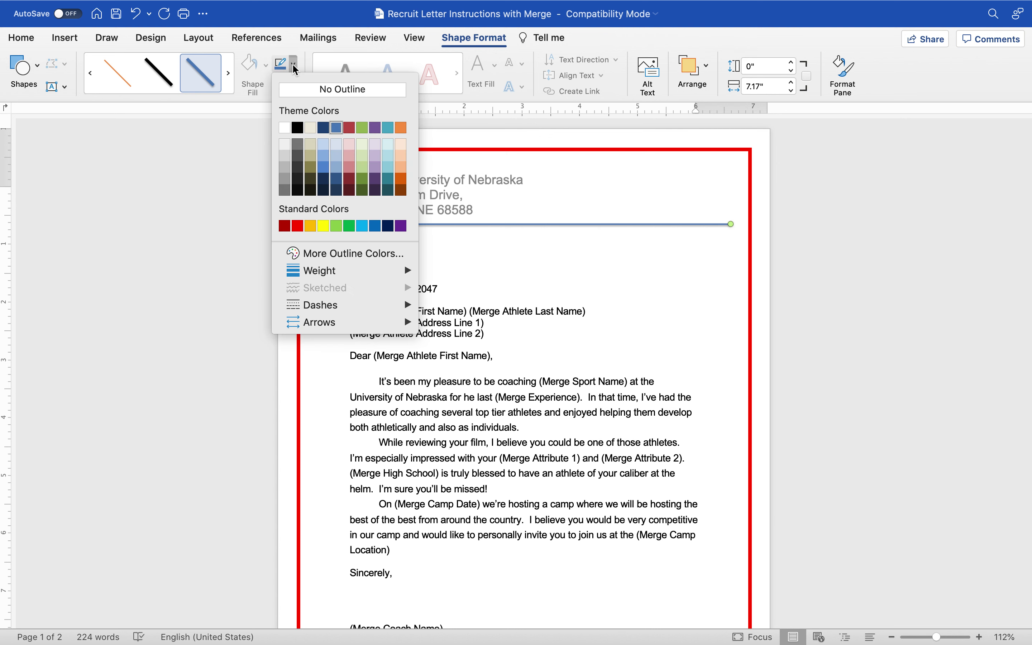
click(297, 225)
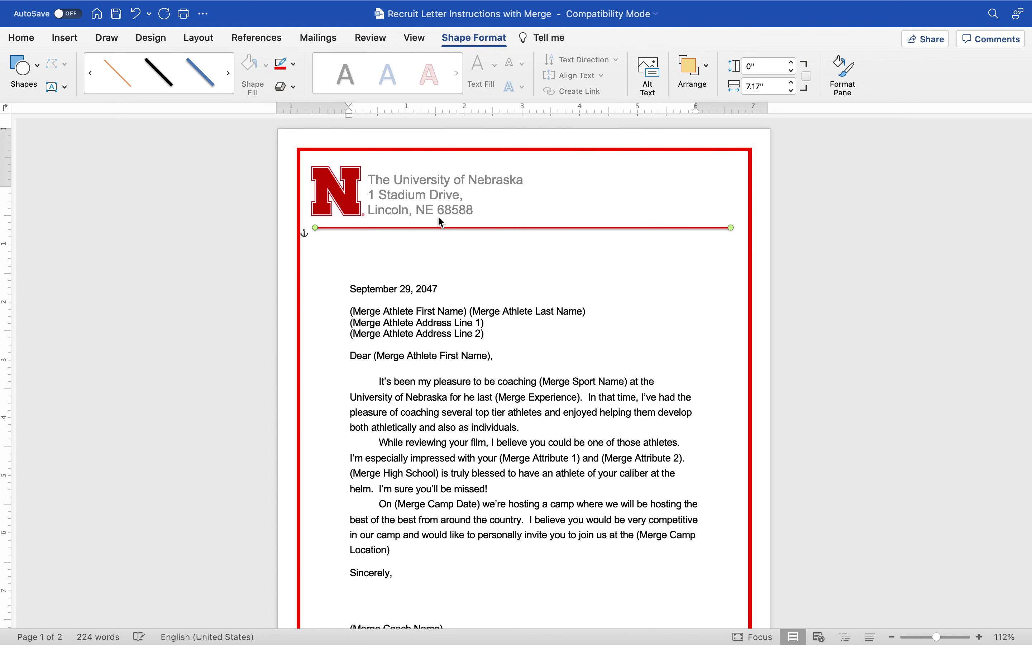
click(478, 278)
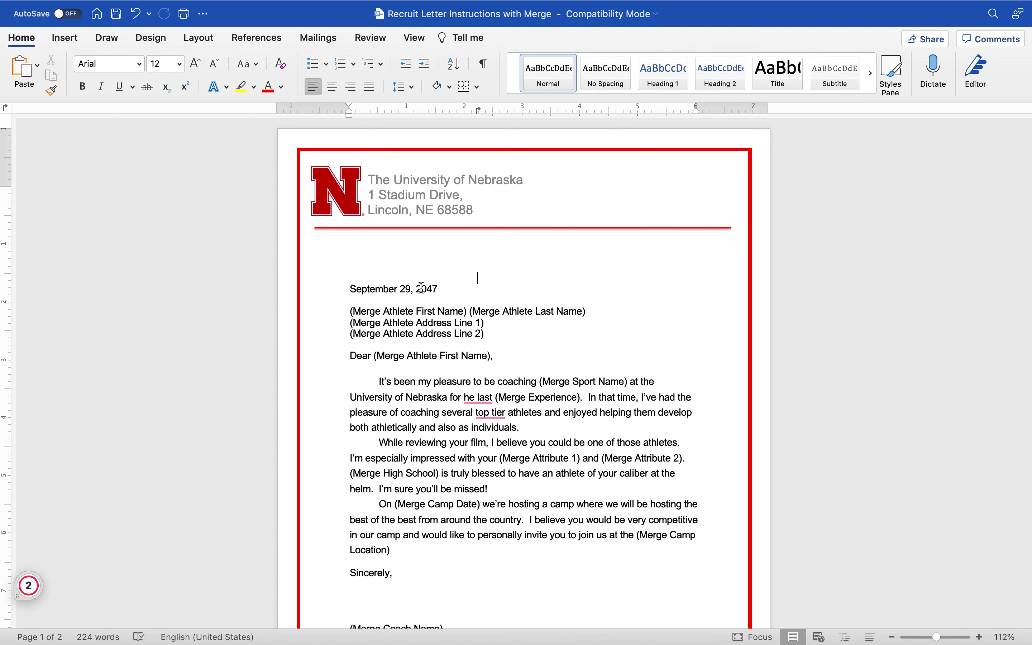
key(BackSpace)
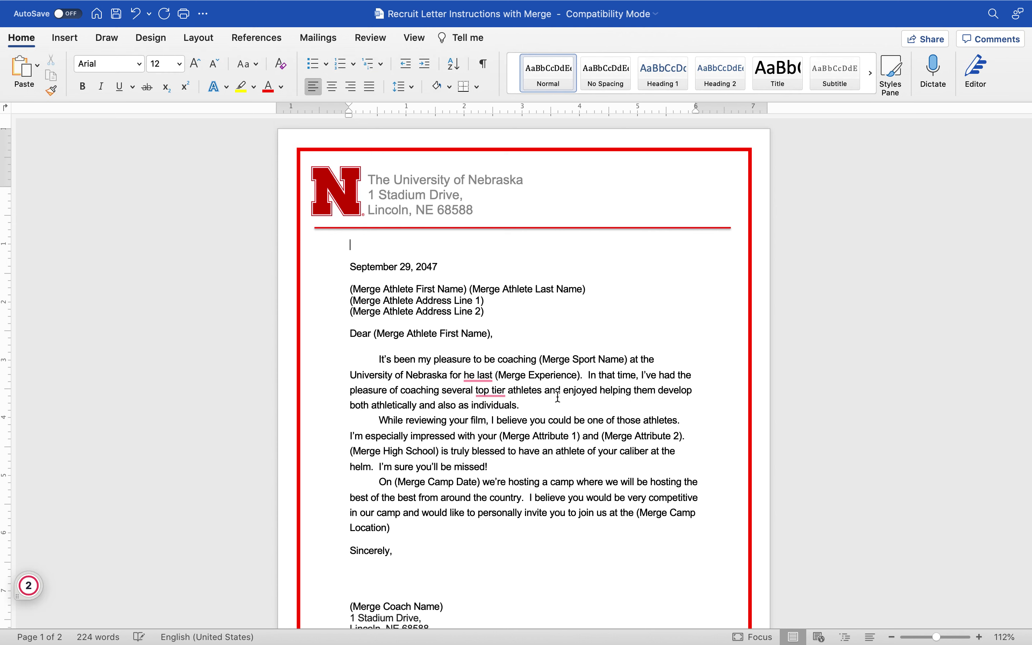
- Delete the 'Create a letterhead…' and 'Save your word file…' instruction text boxes
scroll(557, 396, down, 10)
click(545, 339)
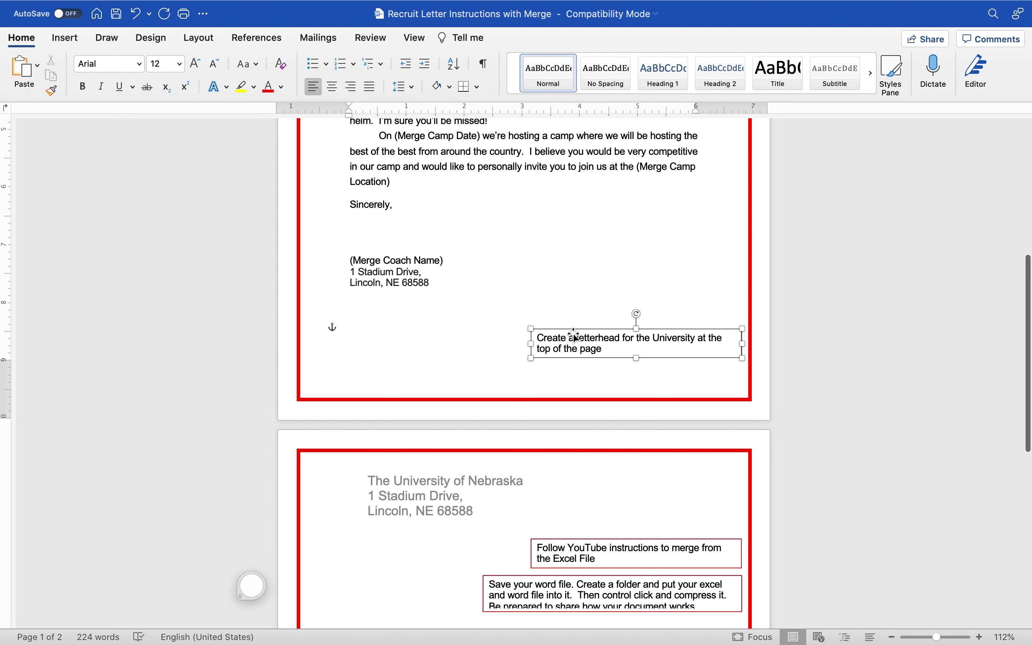
key(Delete)
scroll(592, 448, down, 2)
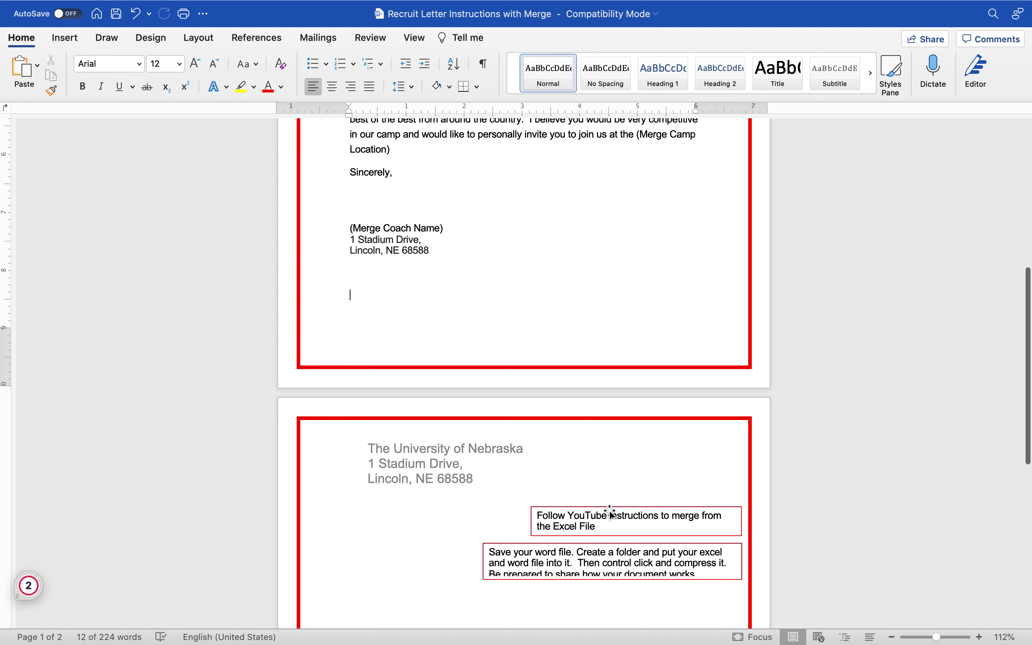
click(609, 574)
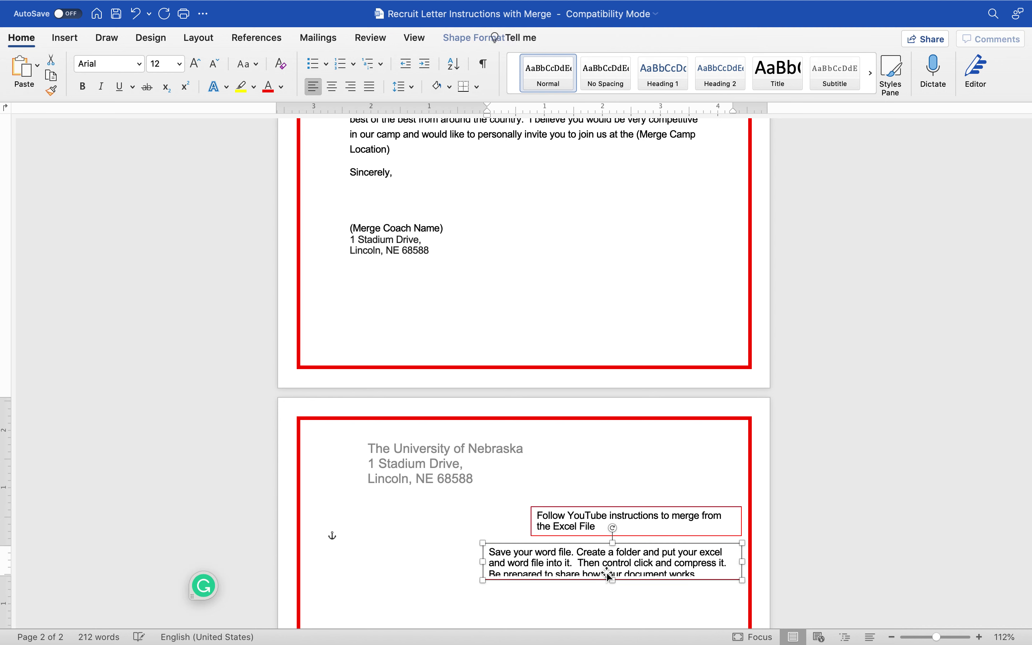
drag(615, 584, 580, 311)
click(576, 288)
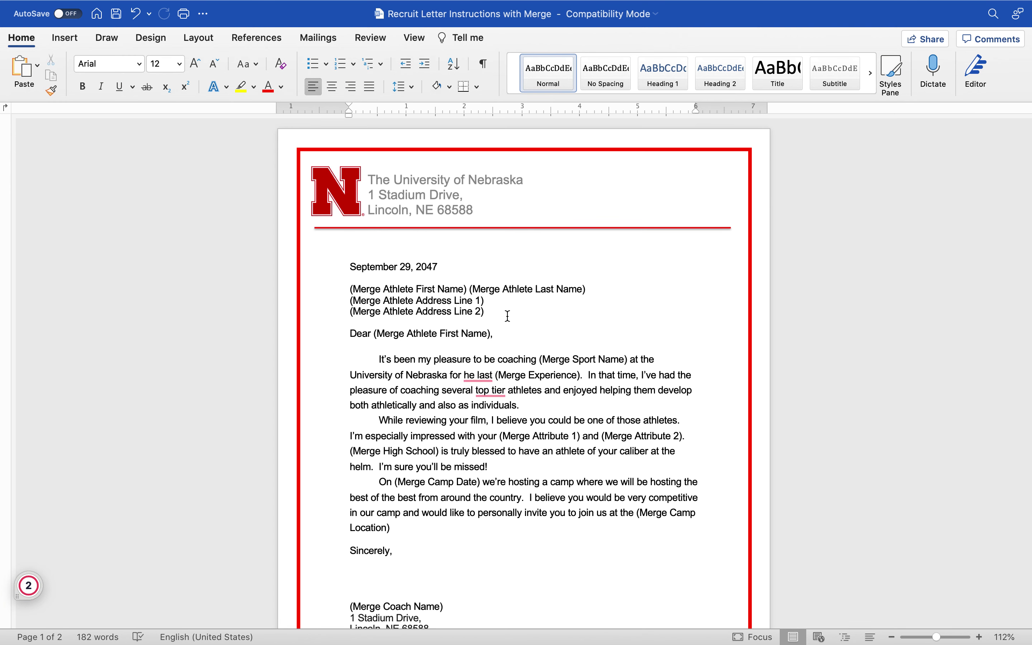
- Exit Word full screen, move its window right, and minimize both Chrome windows
mouse_move(91, 4)
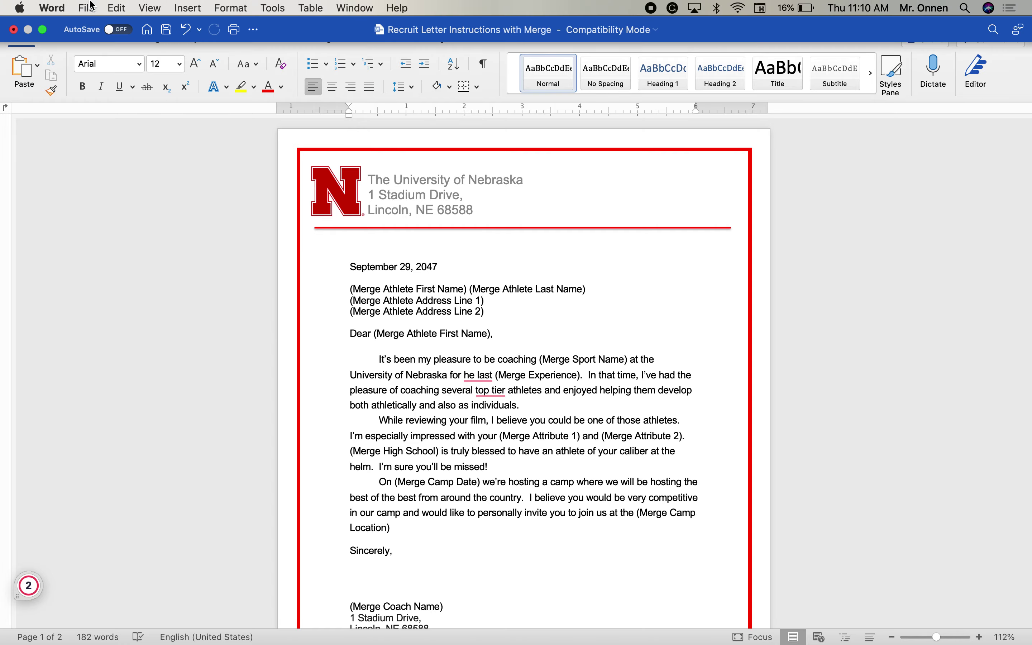
click(43, 29)
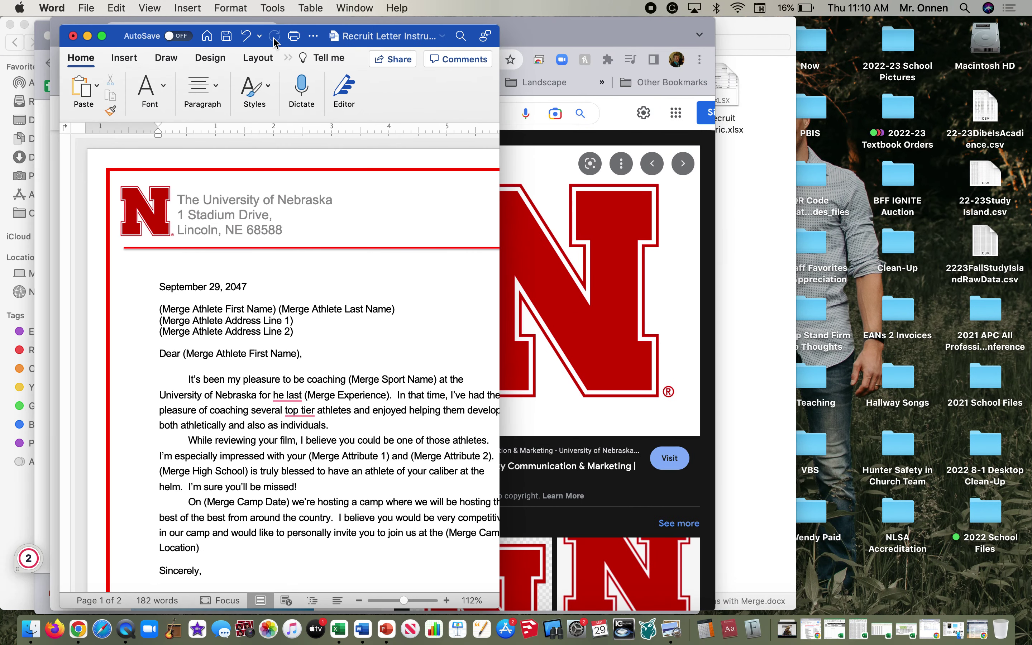
drag(109, 35, 512, 50)
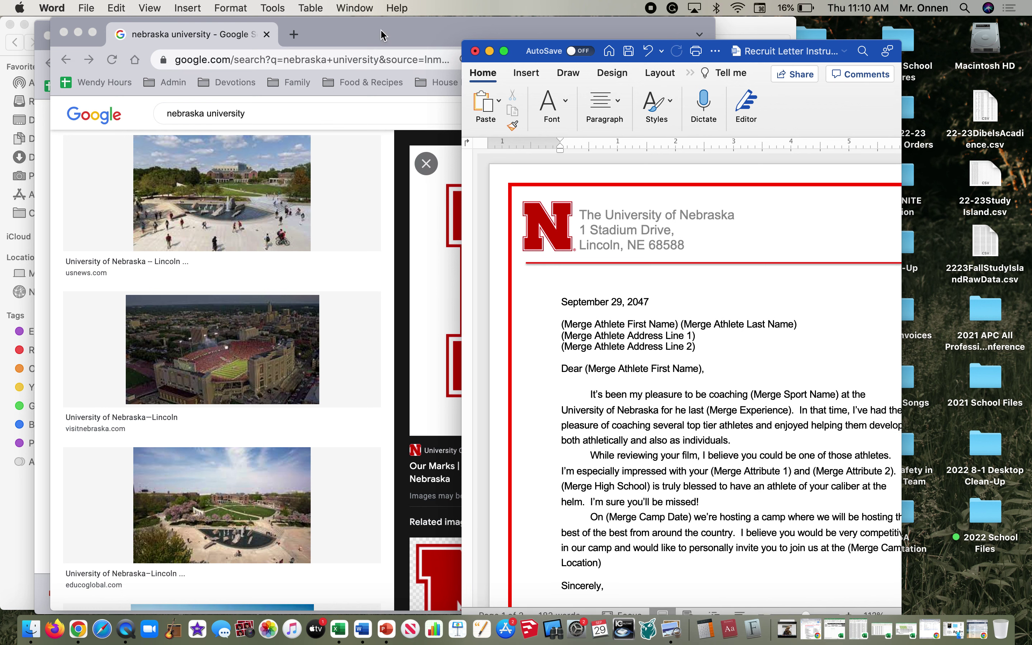
click(79, 34)
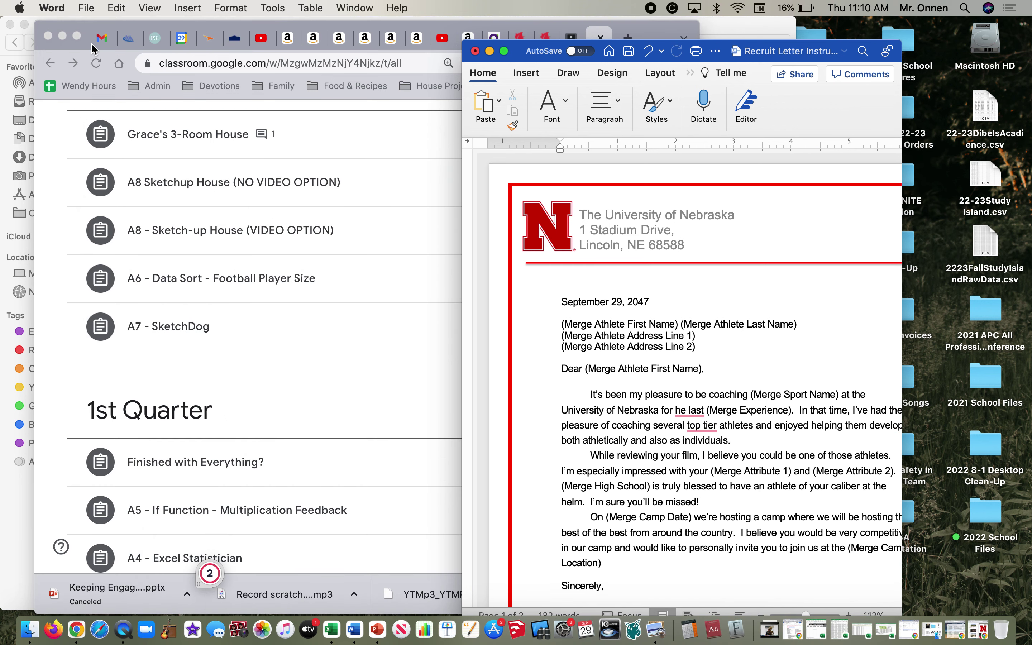
click(63, 36)
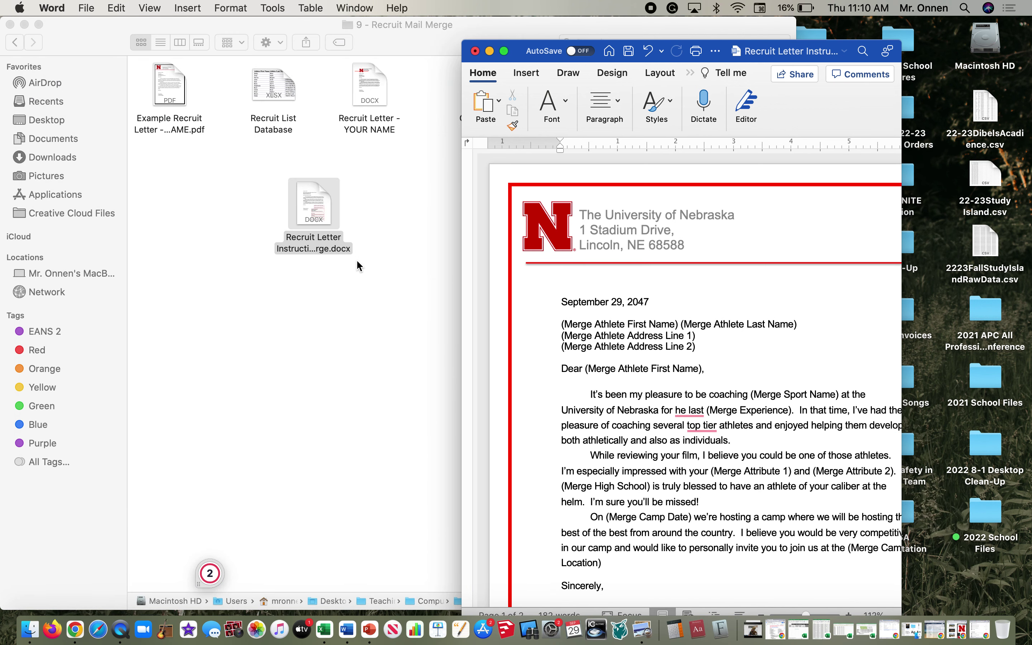
- Open Example Recruit Letter - YOUR NAME.pdf from the project folder and scroll through it
click(374, 324)
double_click(186, 103)
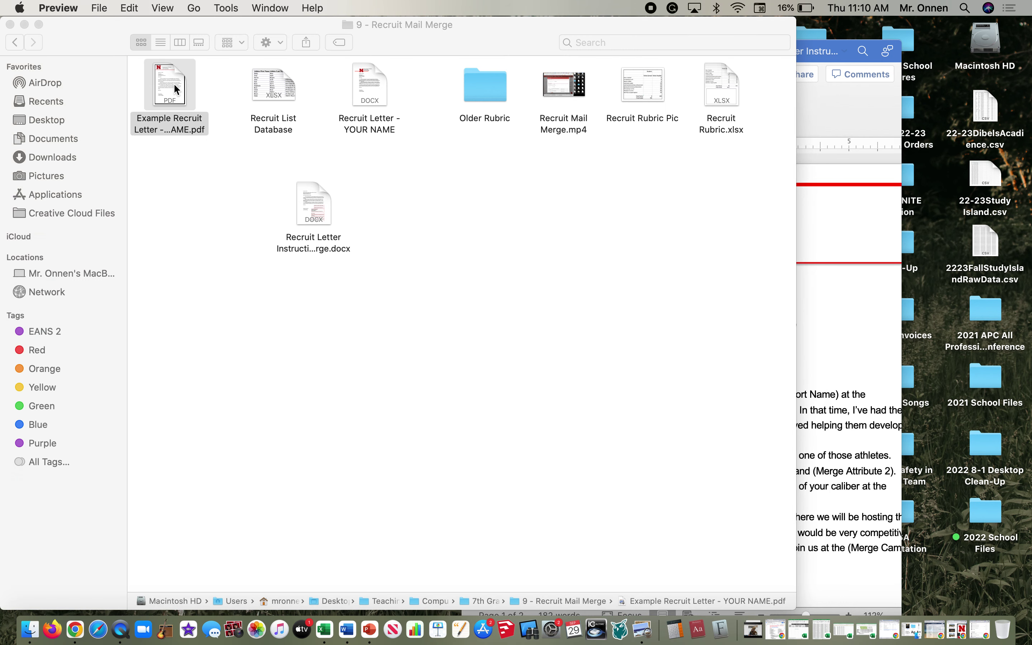
scroll(358, 383, down, 10)
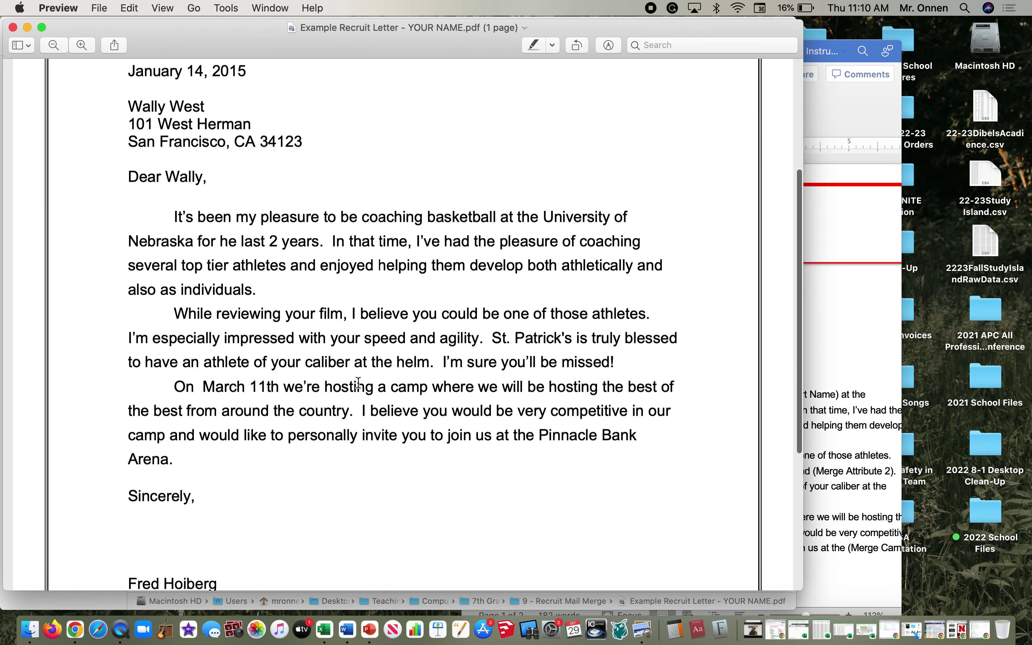
scroll(359, 383, up, 10)
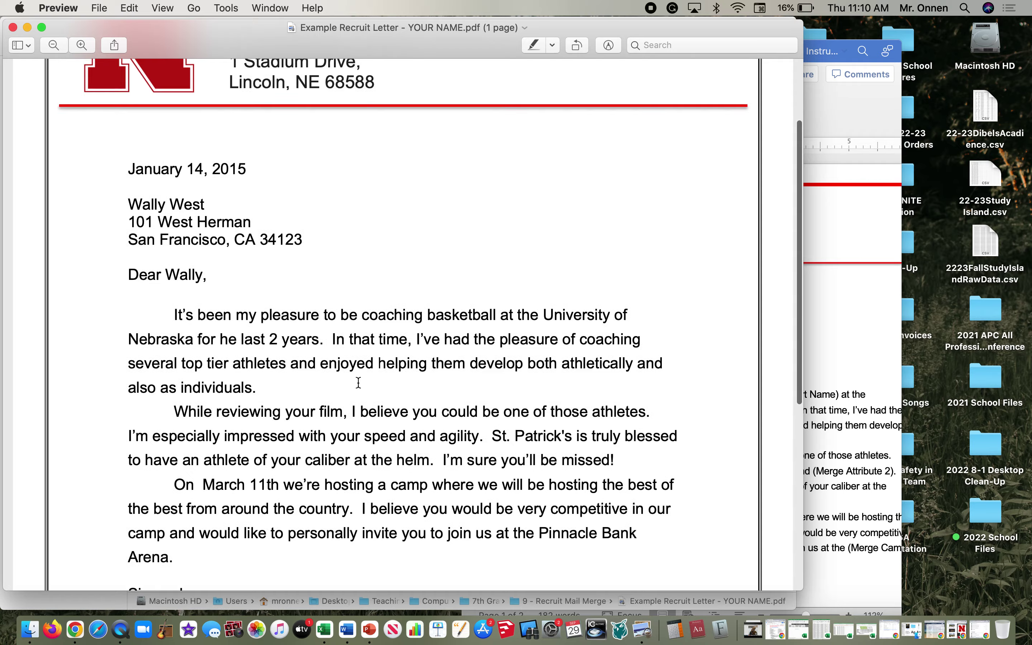
scroll(400, 460, down, 10)
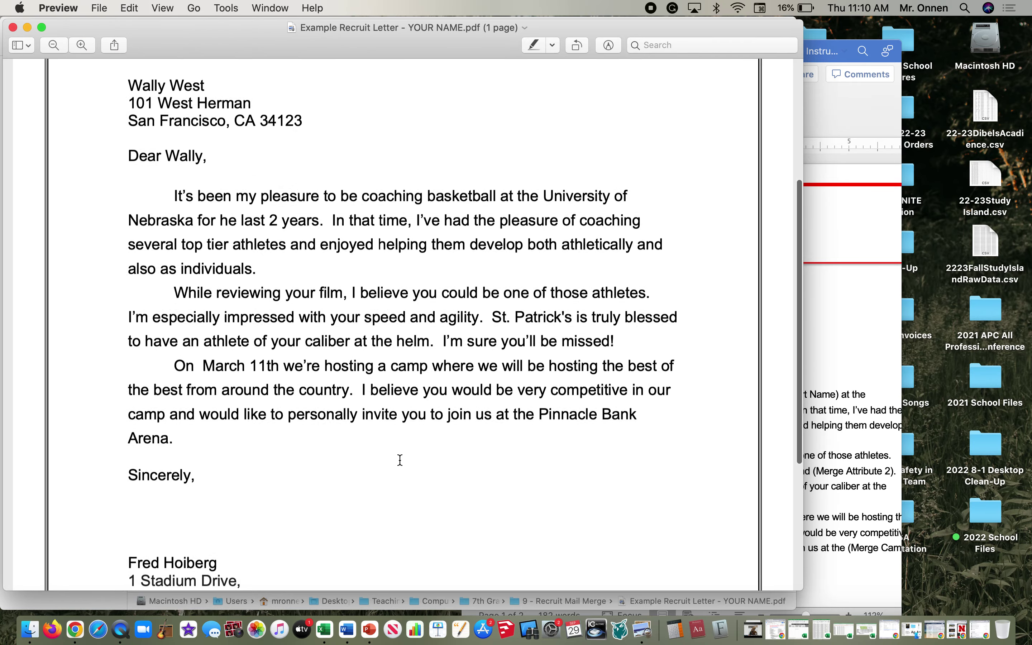
scroll(260, 369, up, 8)
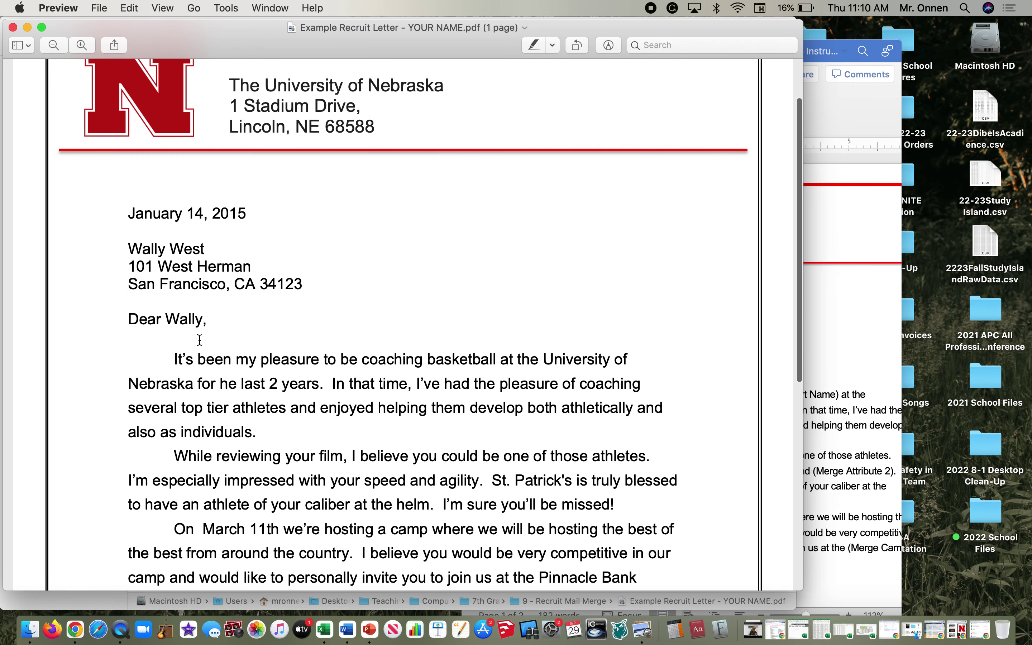
drag(202, 321, 172, 320)
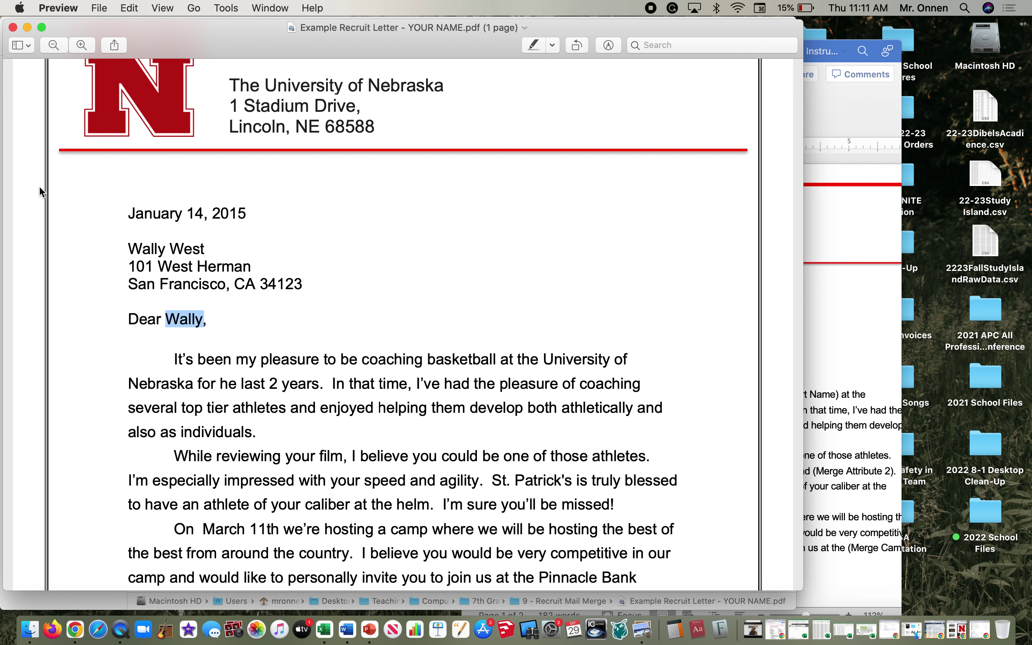
- Close the example PDF and open the Recruit List Database workbook
click(14, 27)
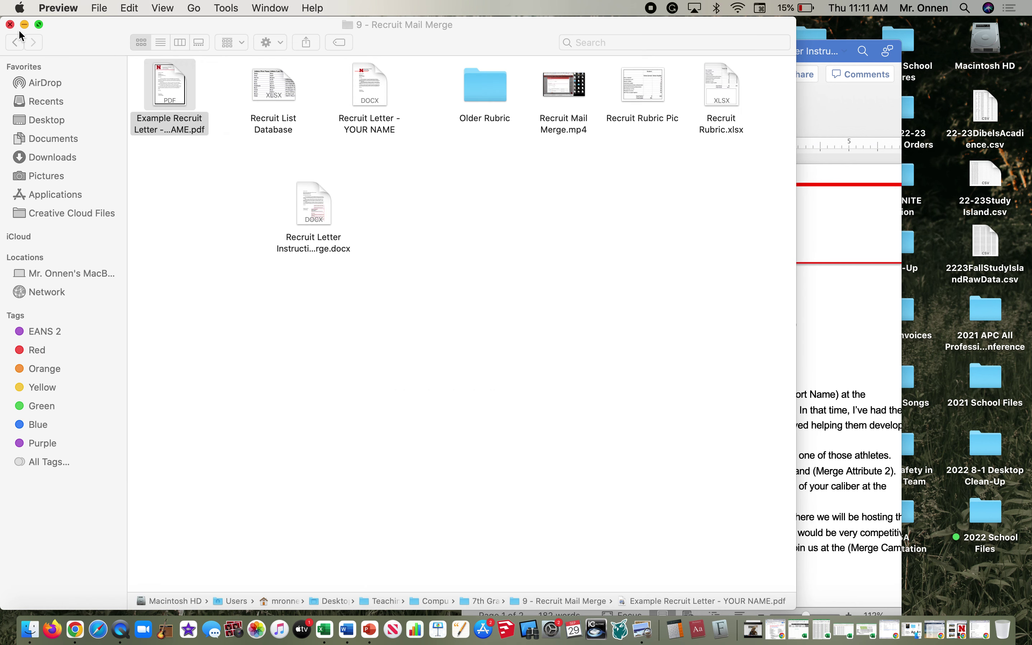
click(386, 353)
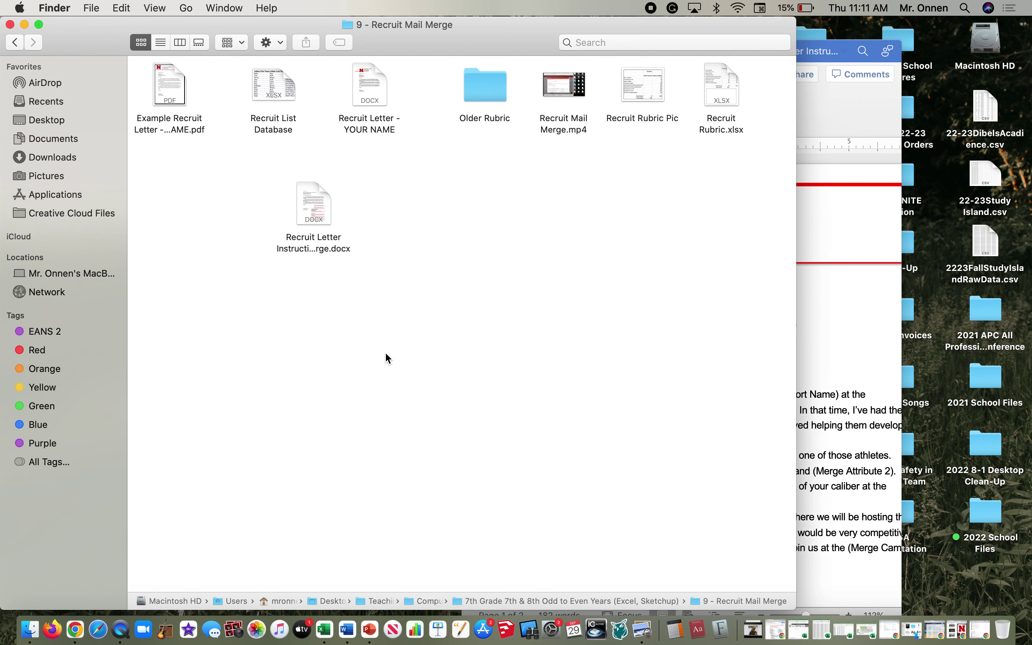
double_click(274, 74)
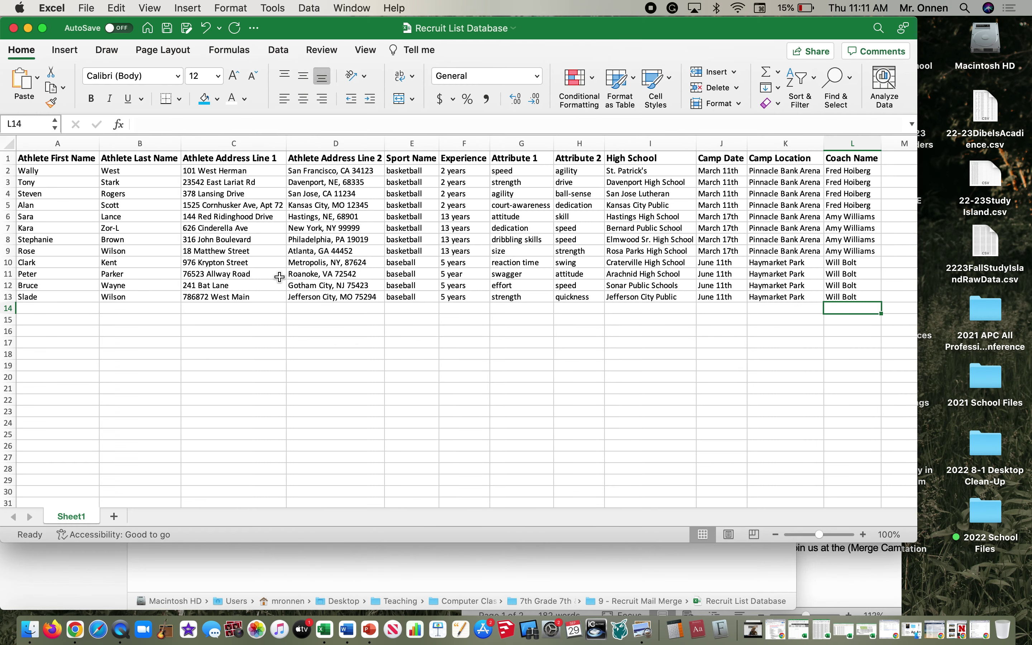
- Check the first name, last name and coach cells (A3, B3, L3), close Excel, and return to Word
click(62, 185)
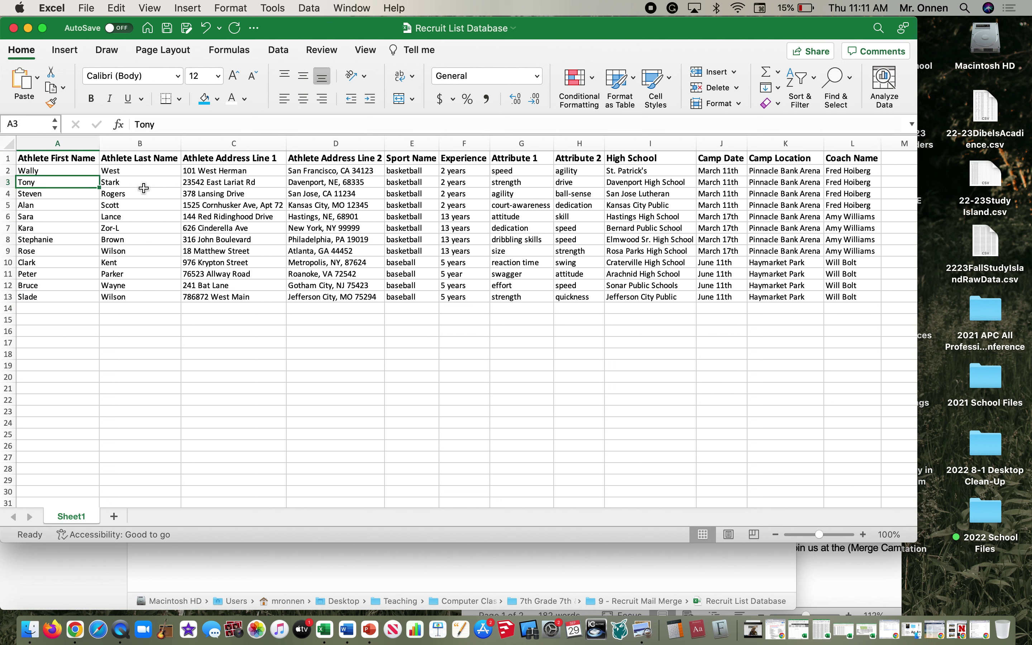
click(144, 186)
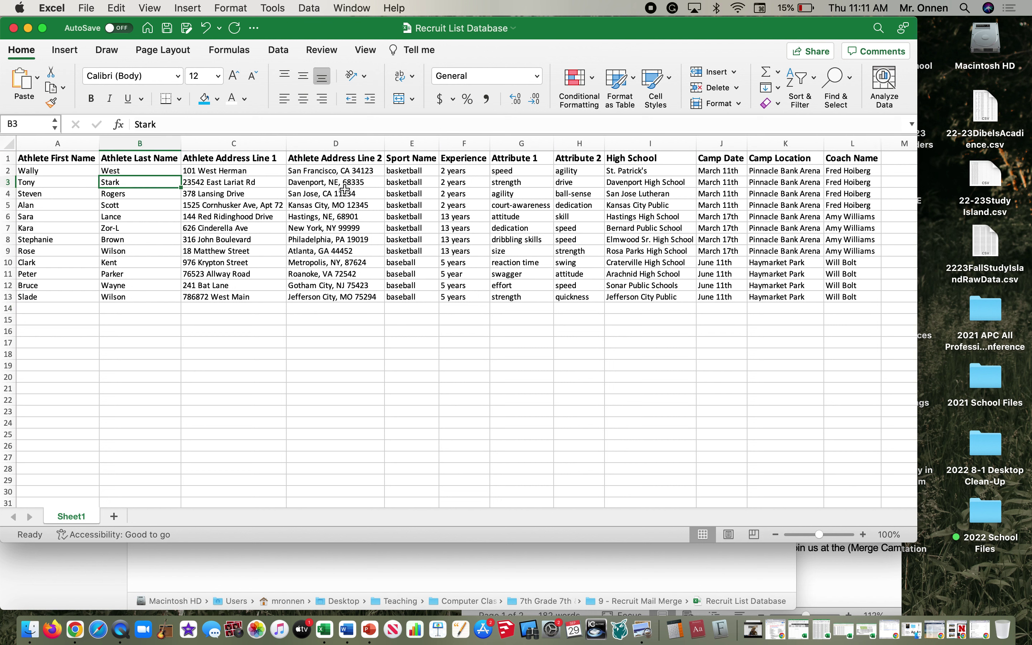
click(829, 185)
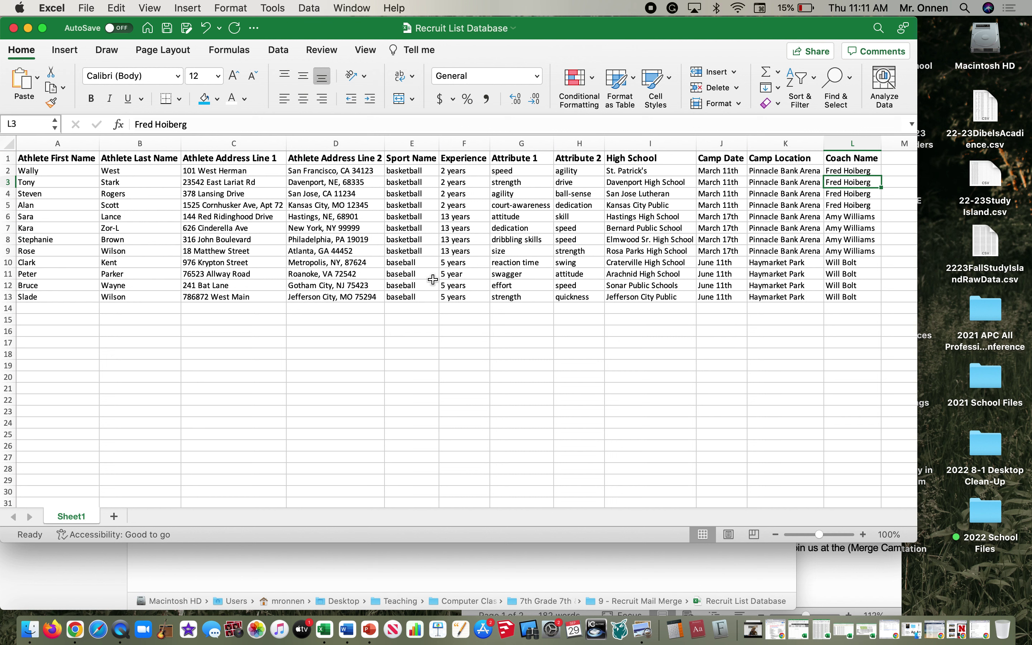
click(14, 29)
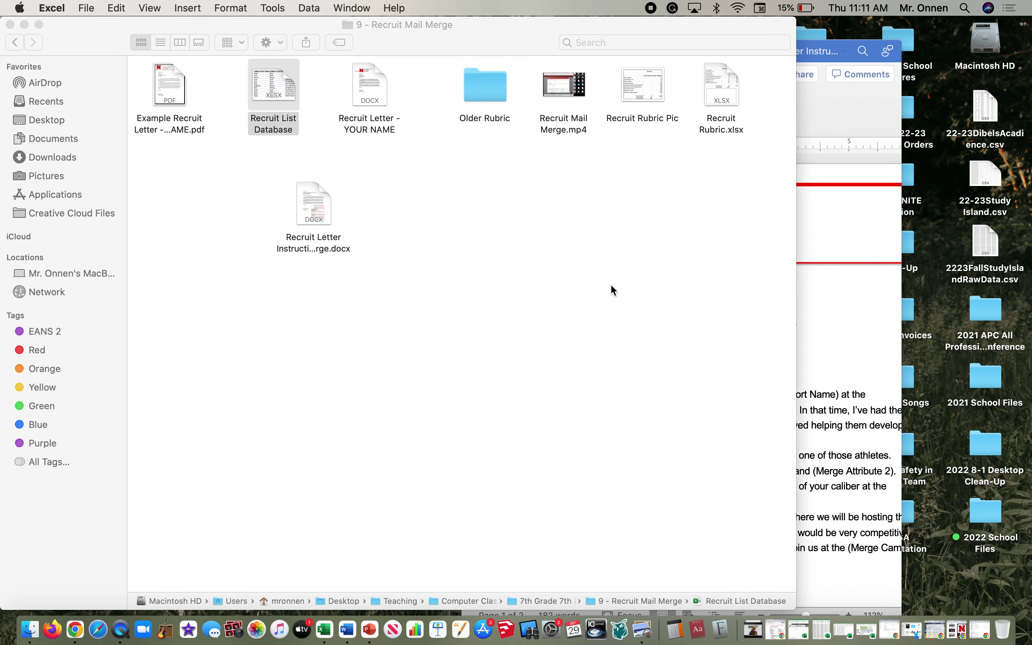
click(841, 337)
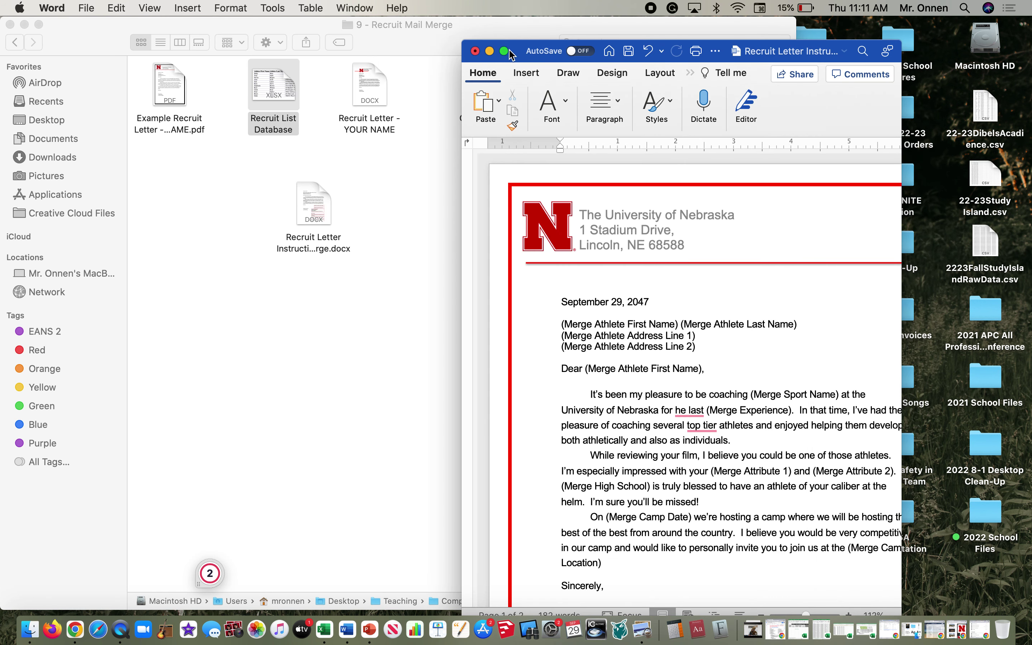
- Maximize the Word letter and choose Select Recipients > Use an Existing List
click(504, 51)
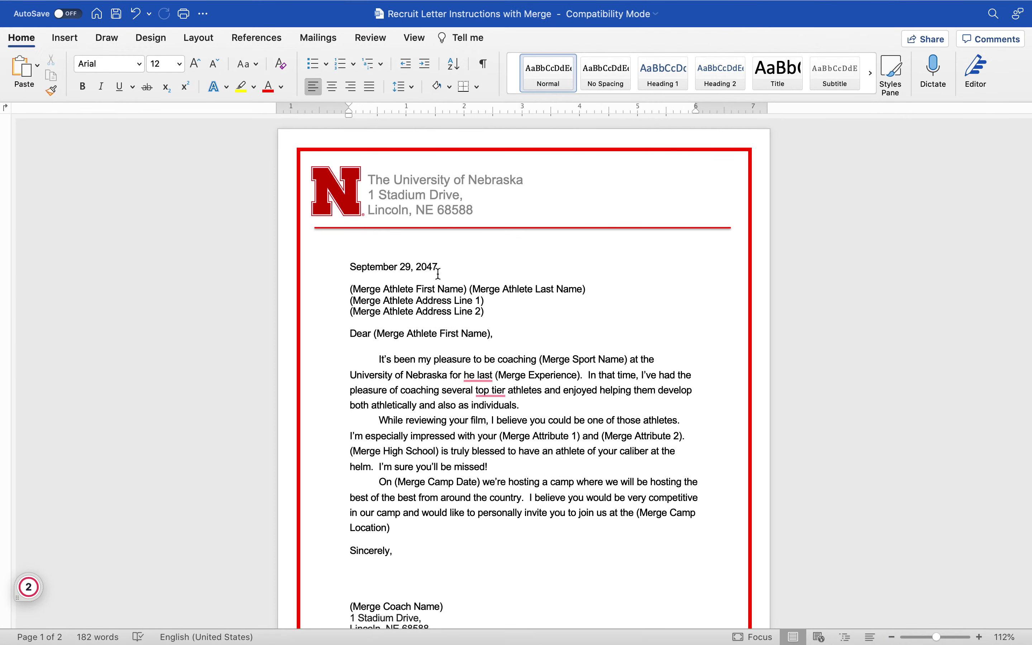
drag(379, 291, 456, 292)
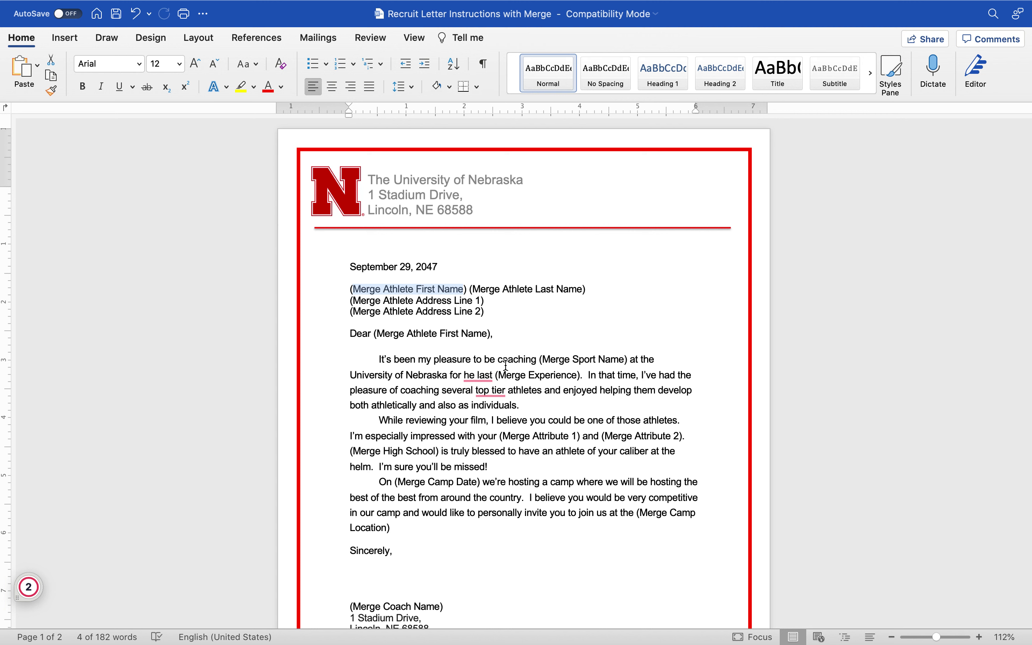
click(574, 371)
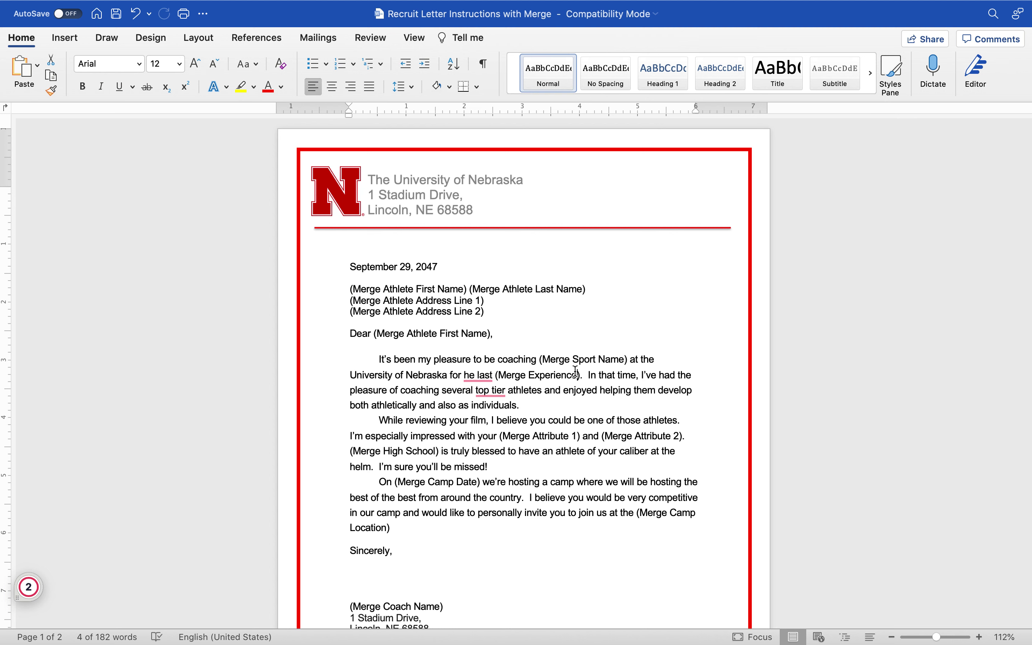
click(317, 39)
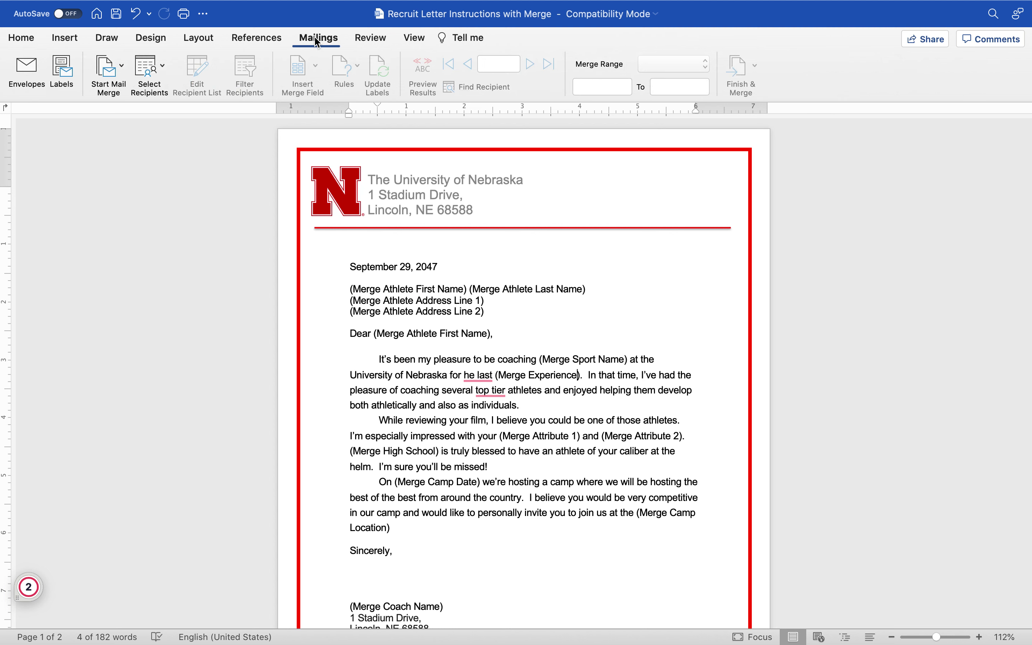
click(167, 72)
click(182, 107)
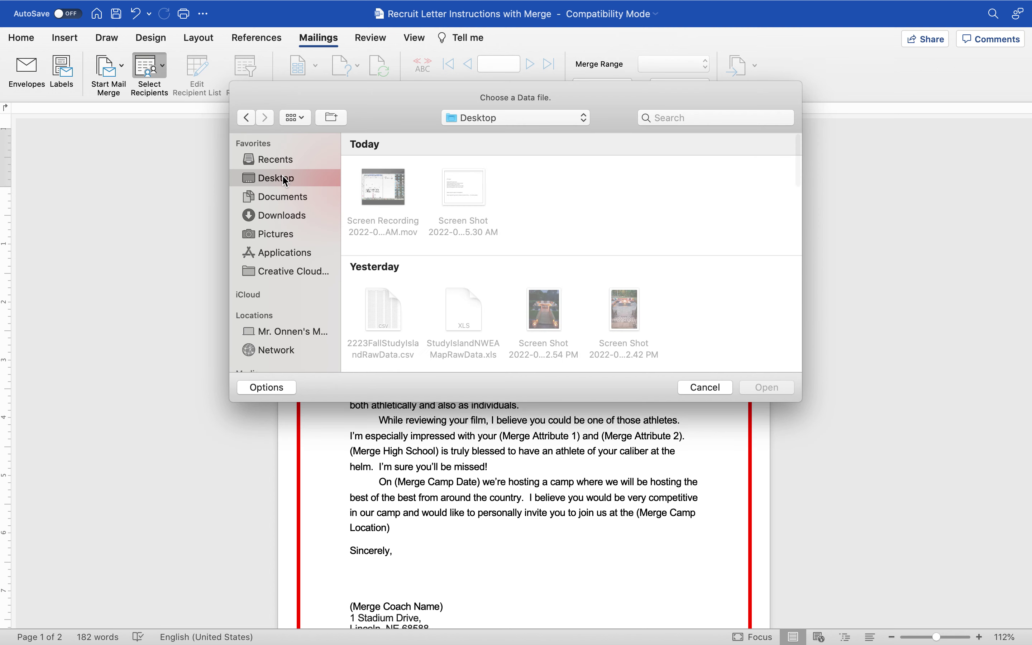
- Browse through Teaching, Computer Class and 7th grade to the 9 - Recruit Mail Merge folder
mouse_move(369, 181)
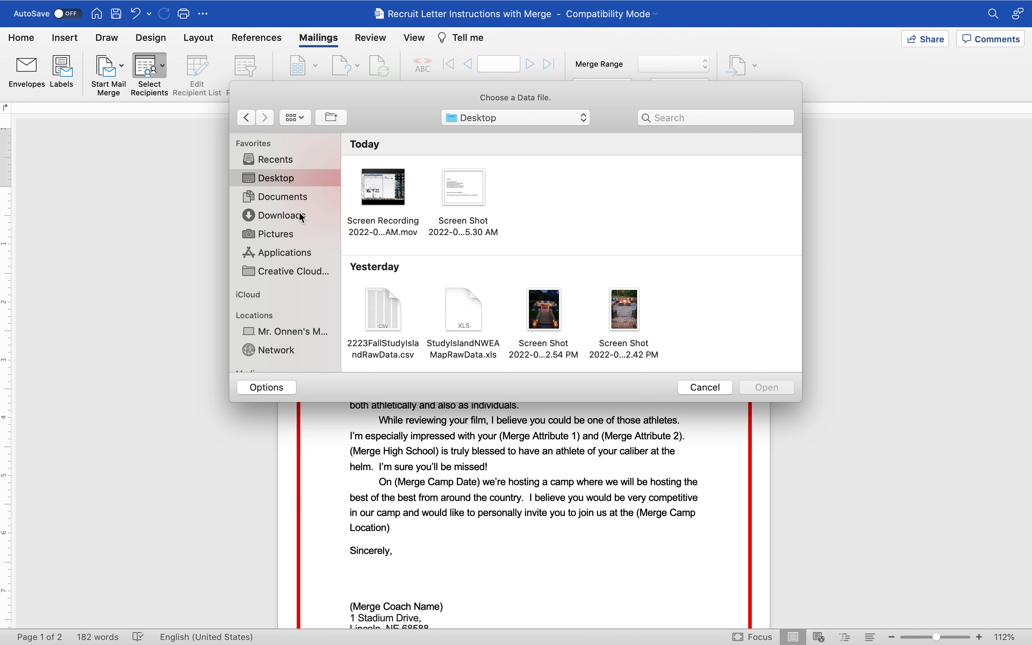
scroll(495, 284, down, 10)
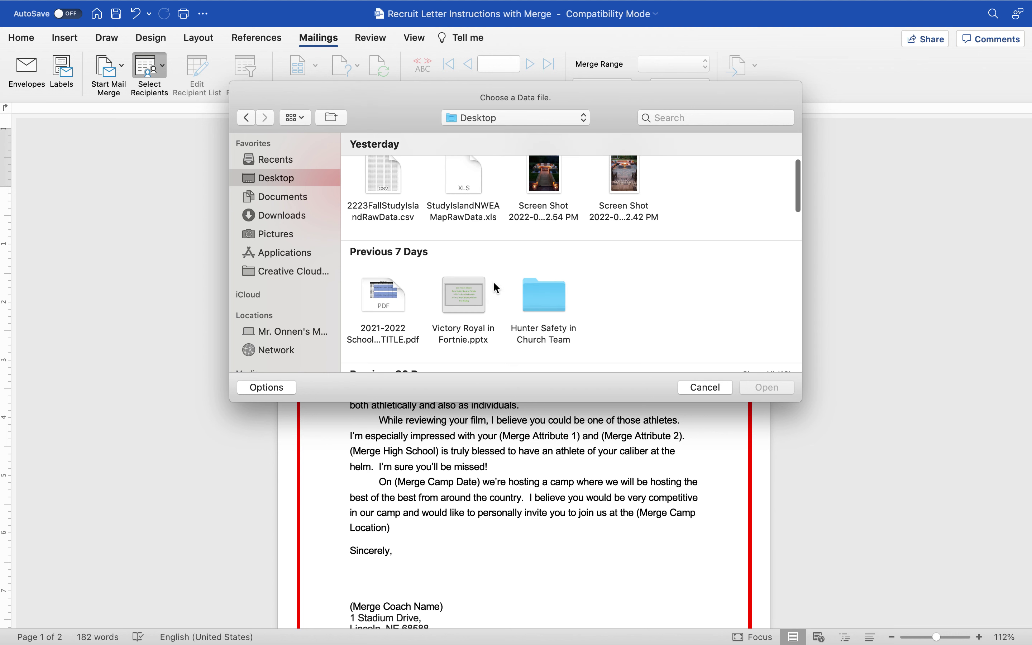
scroll(494, 283, down, 10)
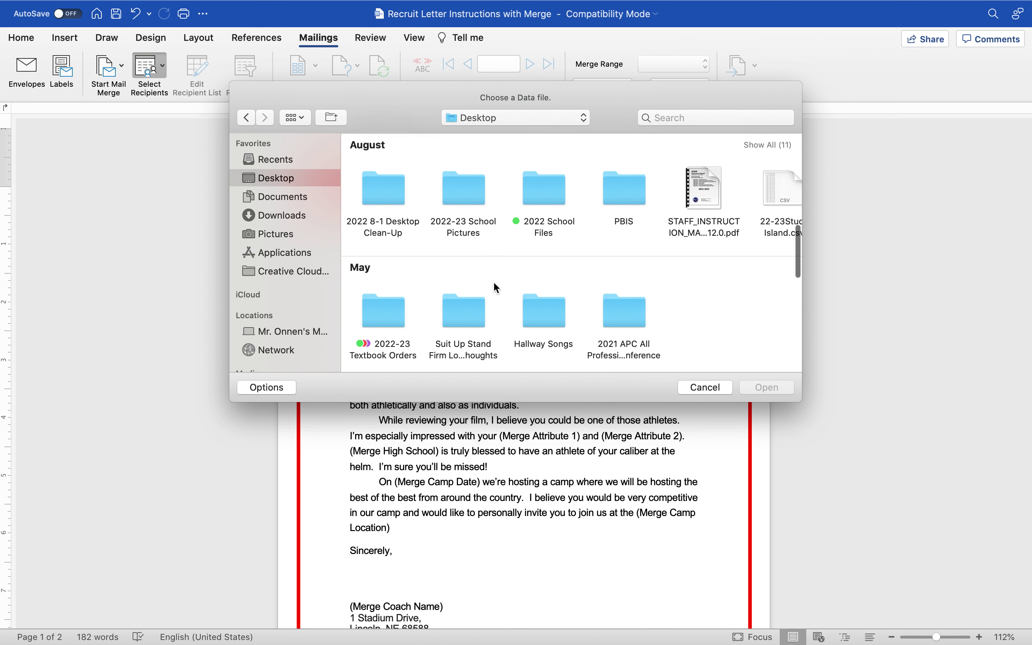
scroll(493, 283, down, 8)
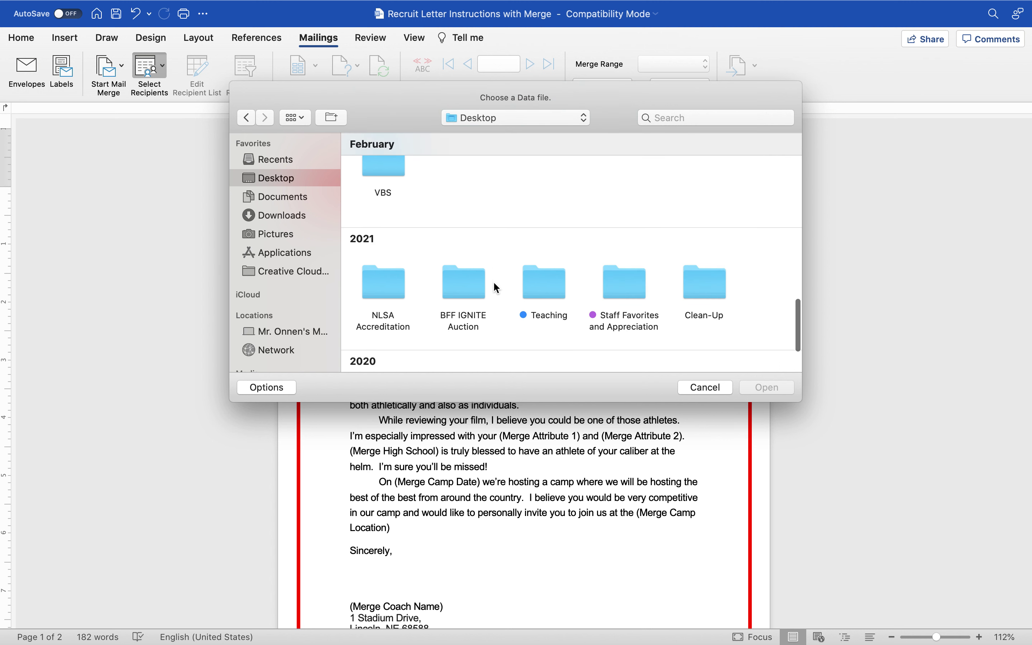
double_click(536, 212)
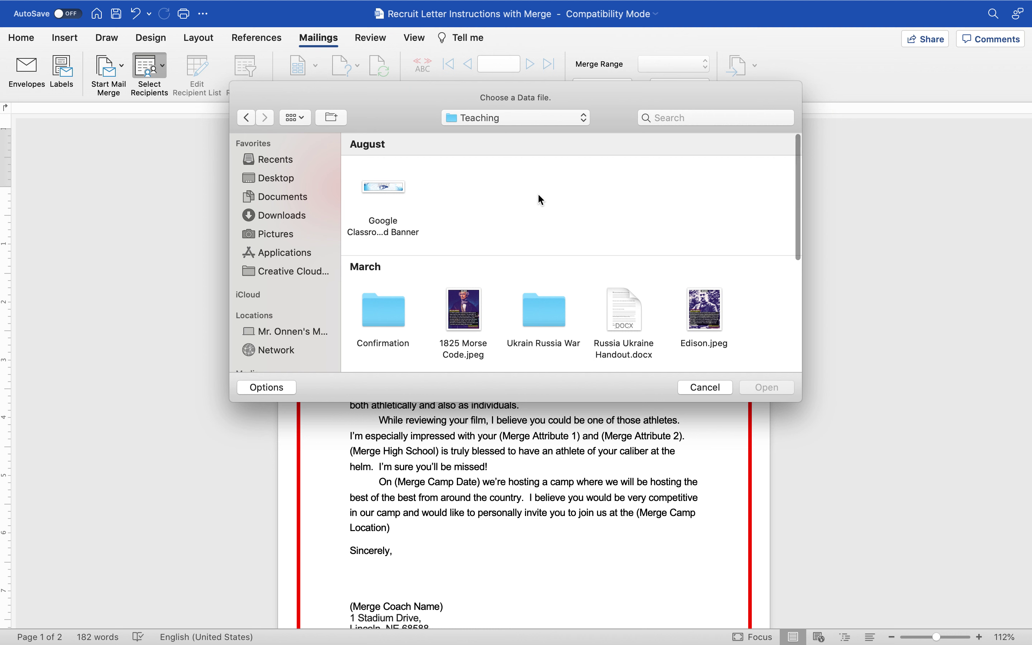
scroll(544, 218, down, 1)
scroll(545, 220, down, 5)
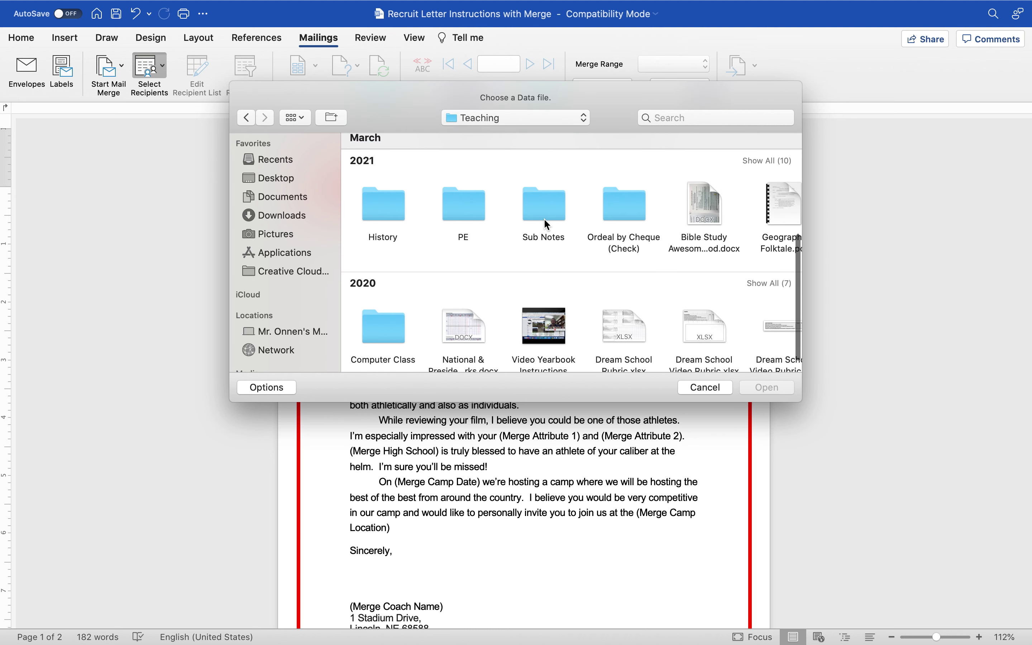
double_click(395, 303)
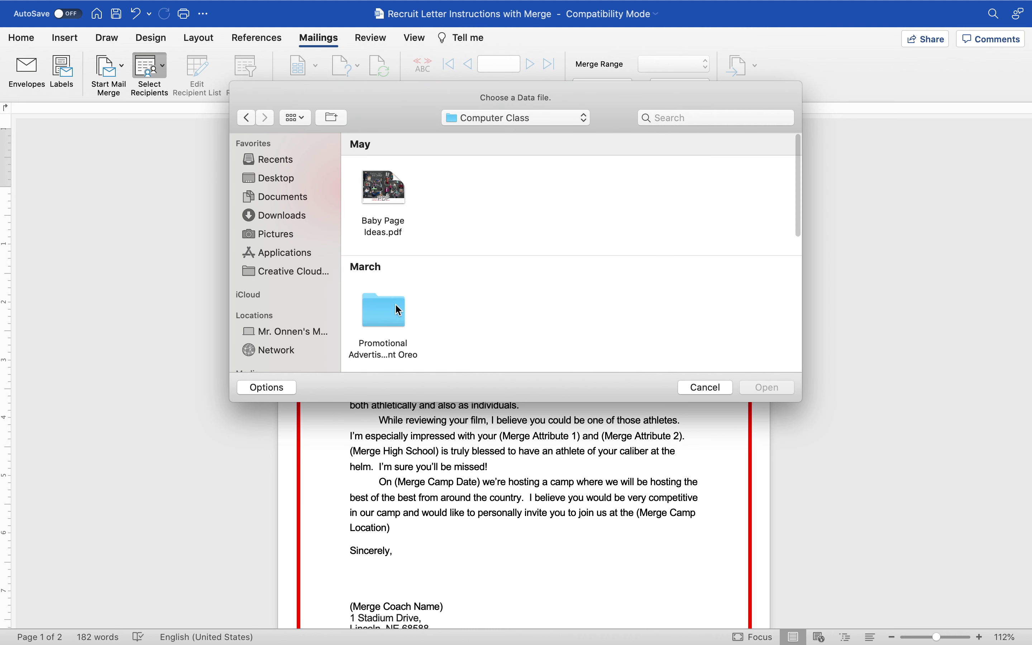
scroll(449, 274, down, 3)
scroll(453, 280, down, 5)
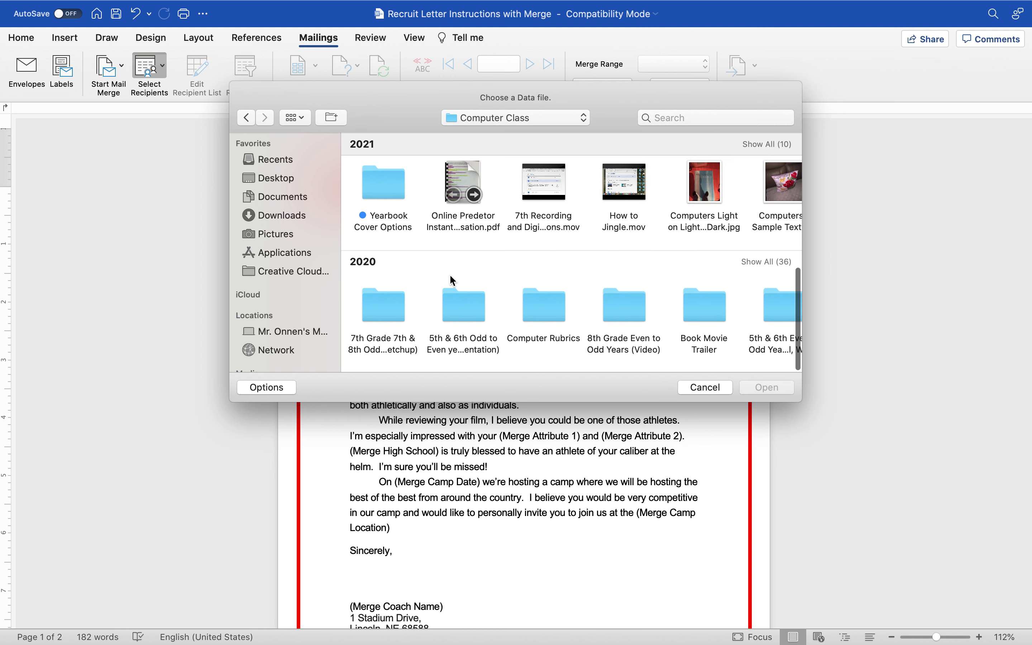
click(389, 308)
double_click(389, 308)
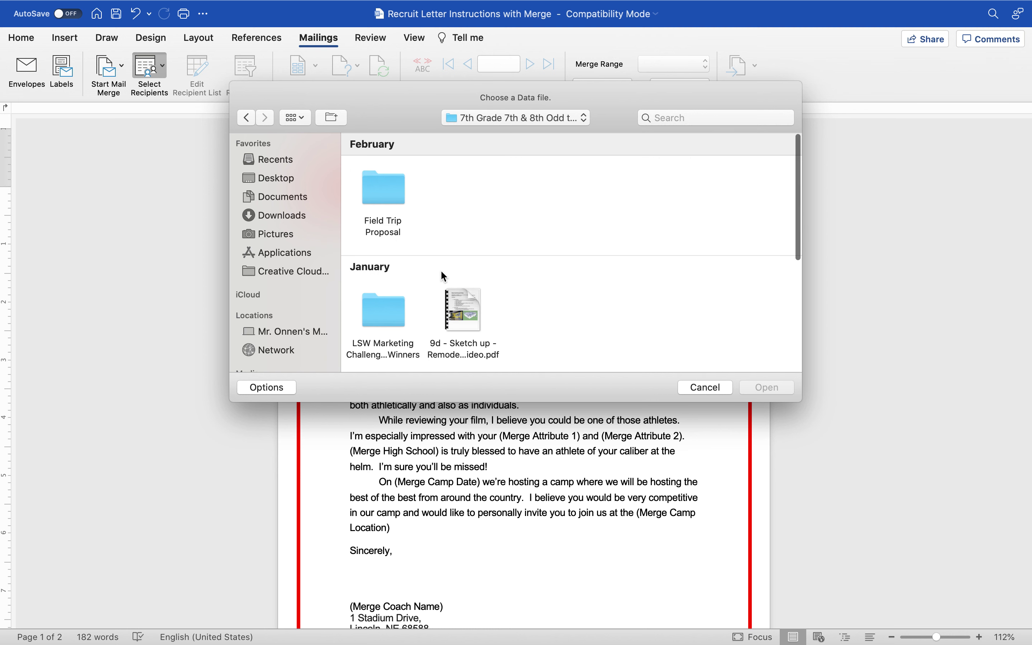
scroll(420, 256, down, 3)
scroll(422, 258, down, 5)
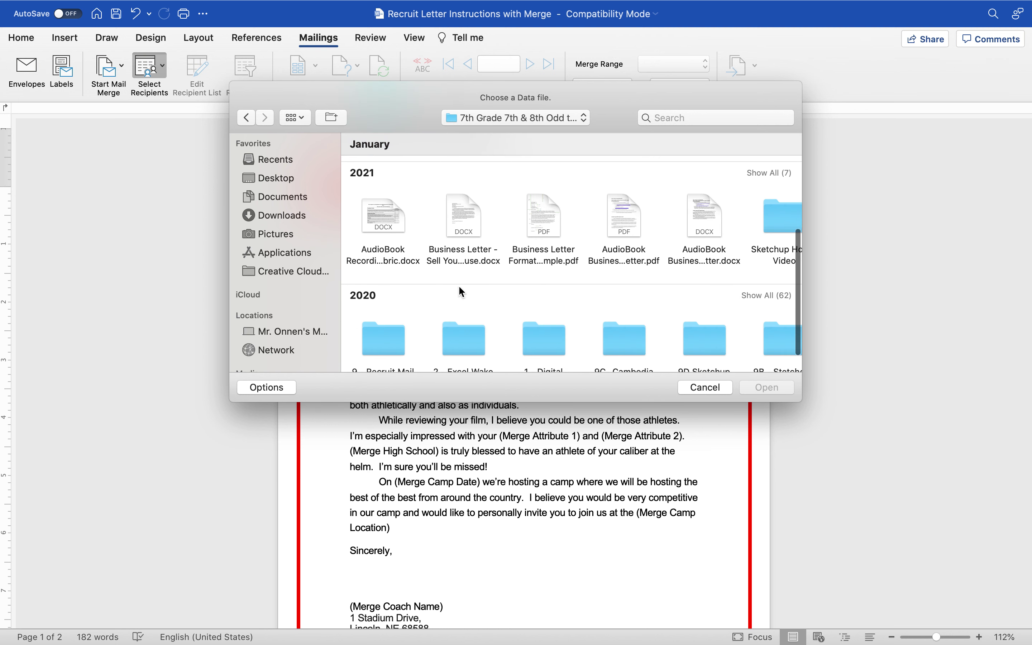
click(406, 309)
double_click(405, 303)
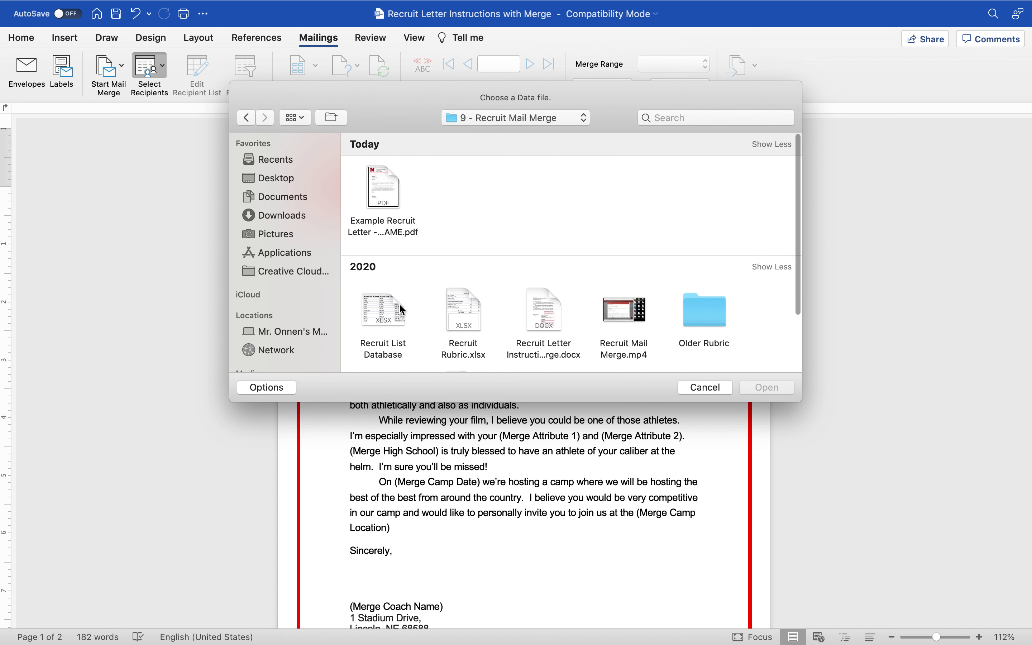
scroll(453, 282, down, 2)
- Open Recruit List Database, accept the warning, and confirm Sheet1 as the recipient list
click(380, 265)
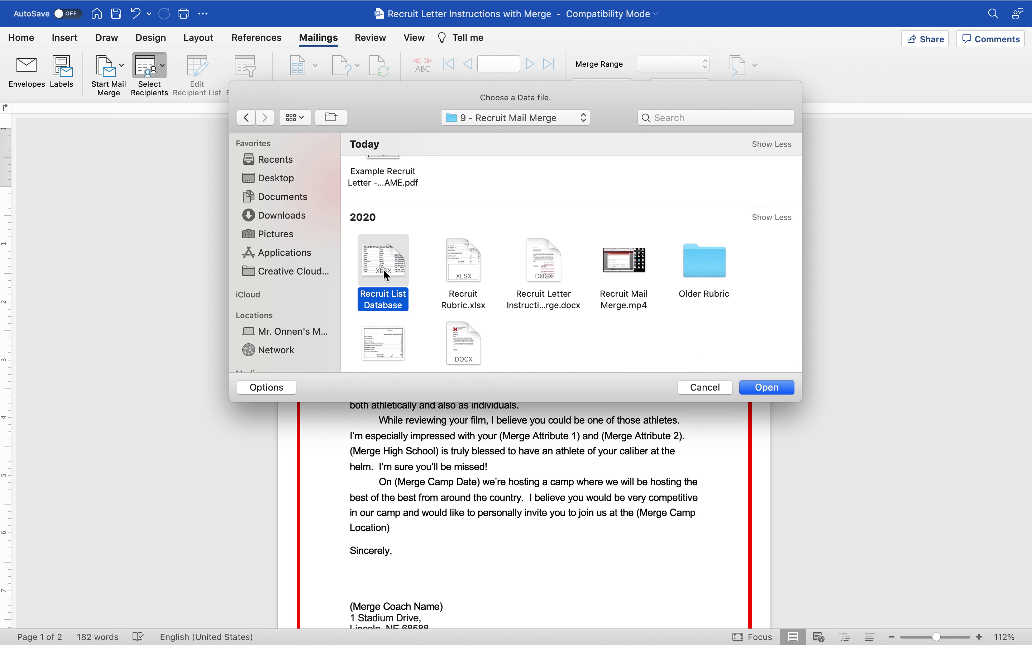
click(774, 386)
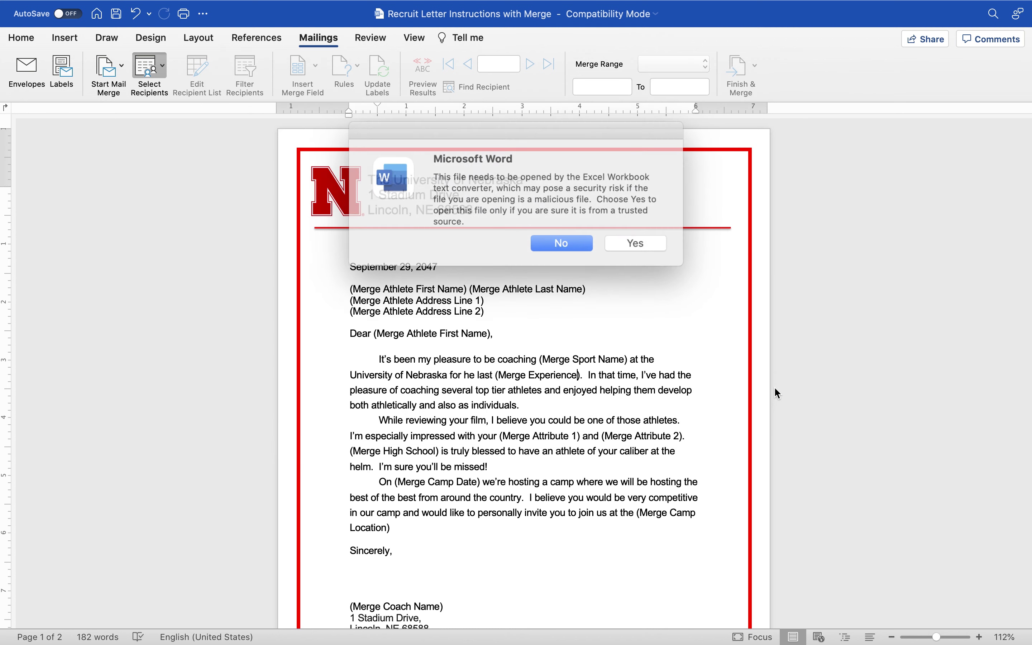
click(633, 243)
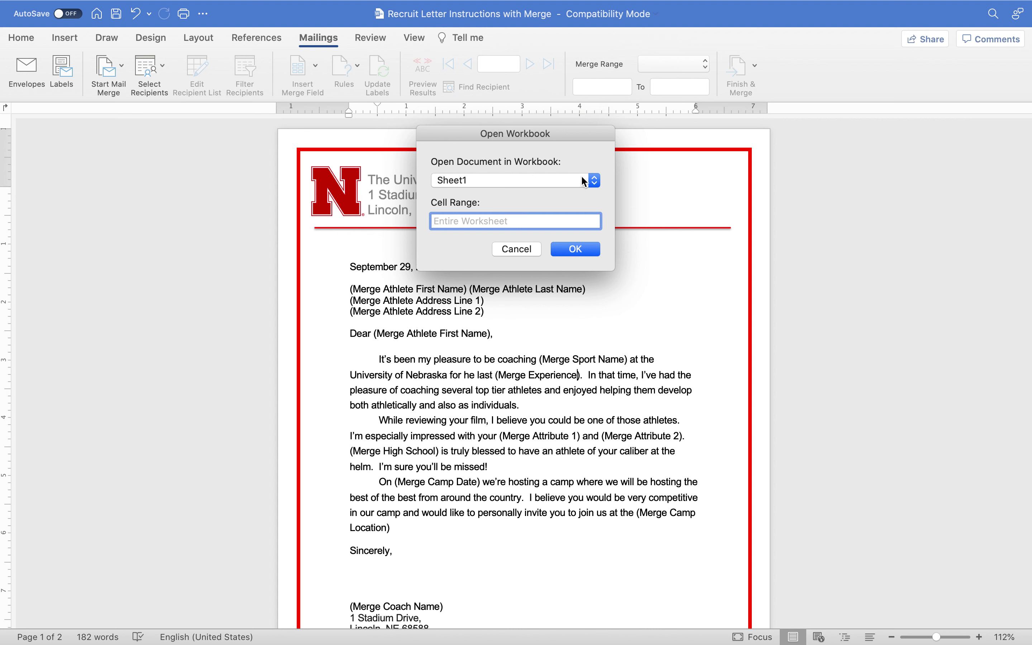
click(595, 182)
click(596, 182)
click(574, 252)
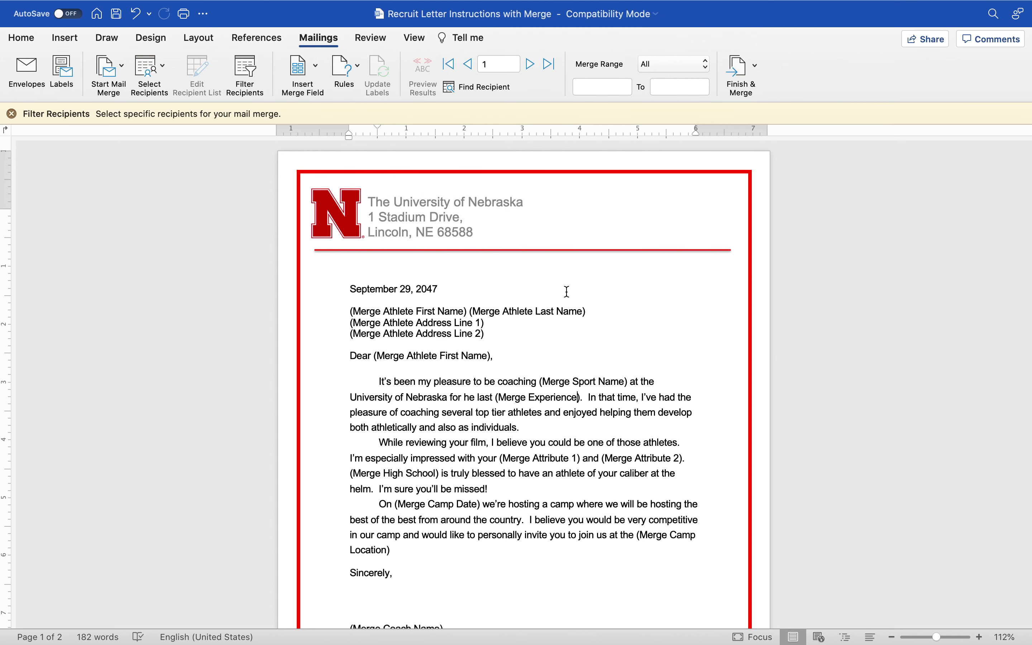
- Replace the name line placeholder with «Athlete_First_Name» «Athlete_Last_Name» merge fields
click(11, 114)
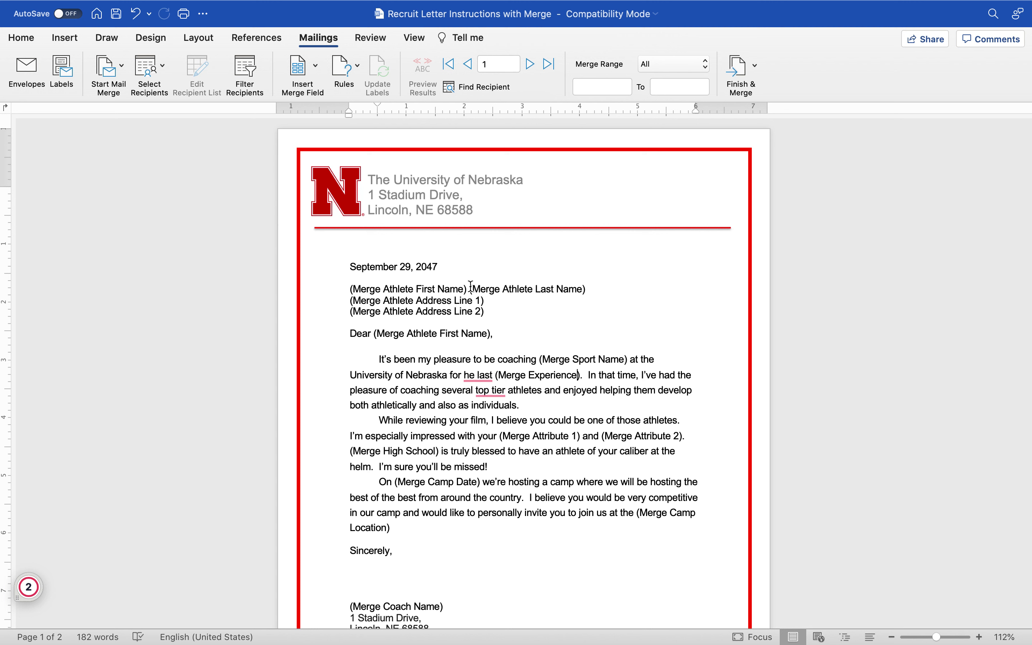
drag(588, 290, 366, 289)
key(BackSpace)
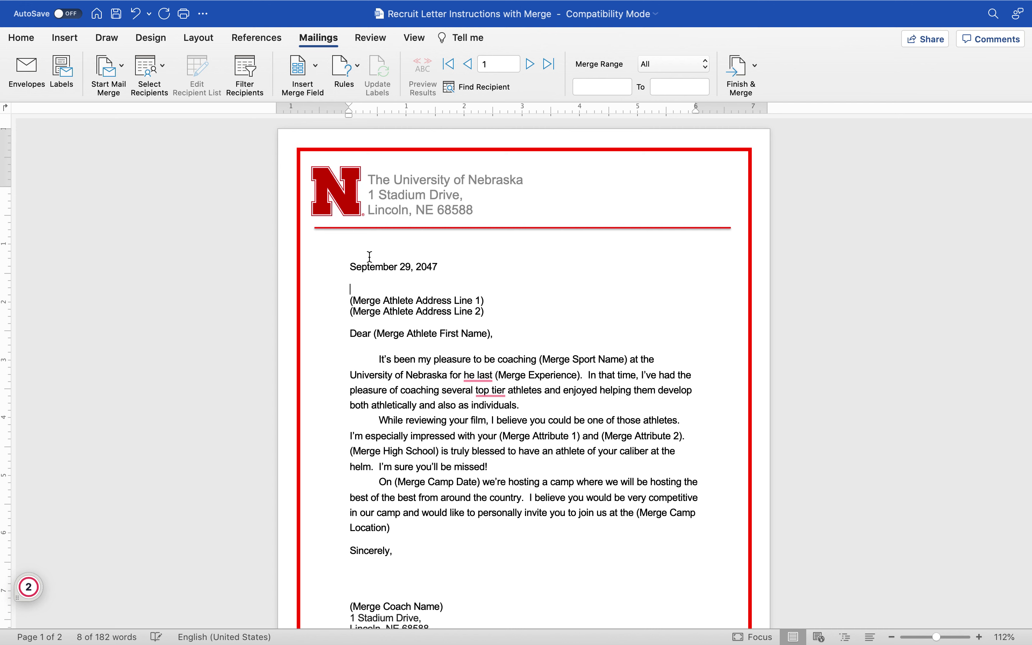
click(318, 68)
click(311, 88)
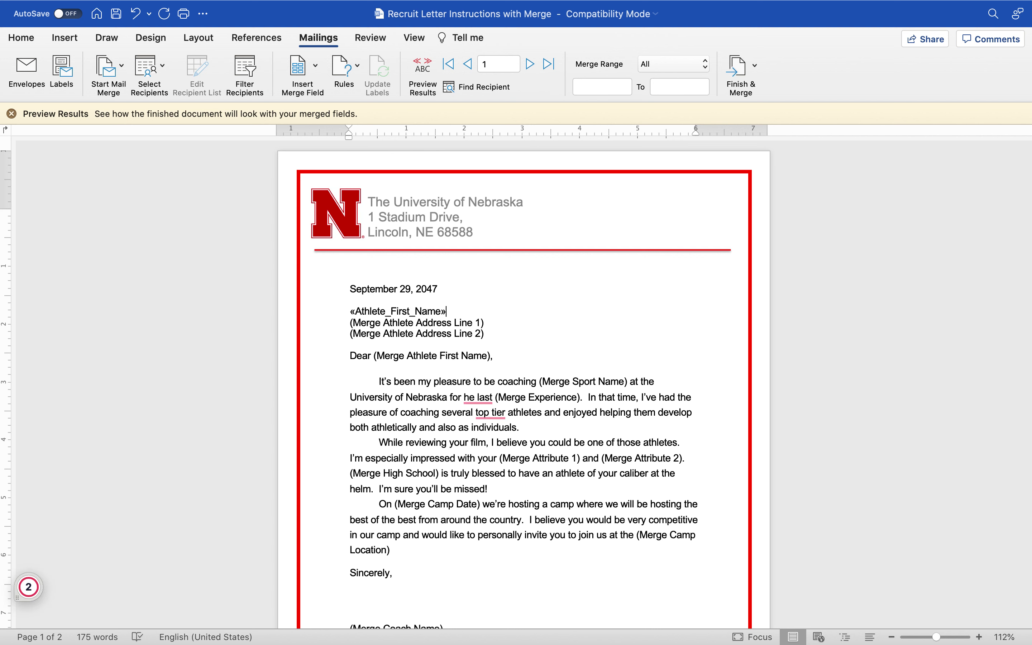
click(303, 68)
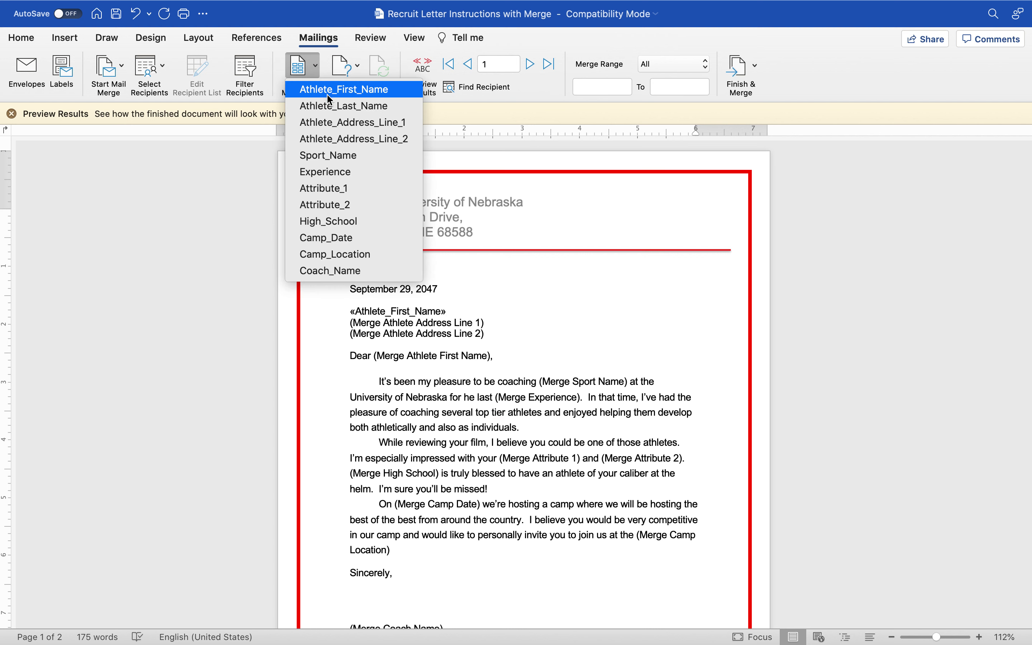
click(334, 106)
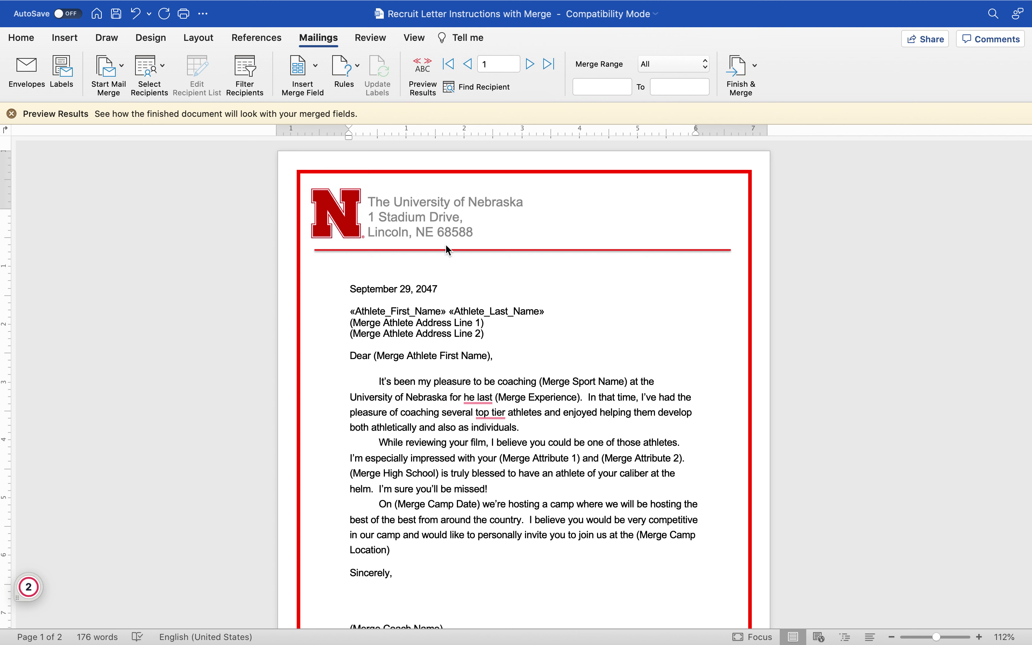
- Preview results, step through the recruit records back to record 3, then show the fields again
click(423, 65)
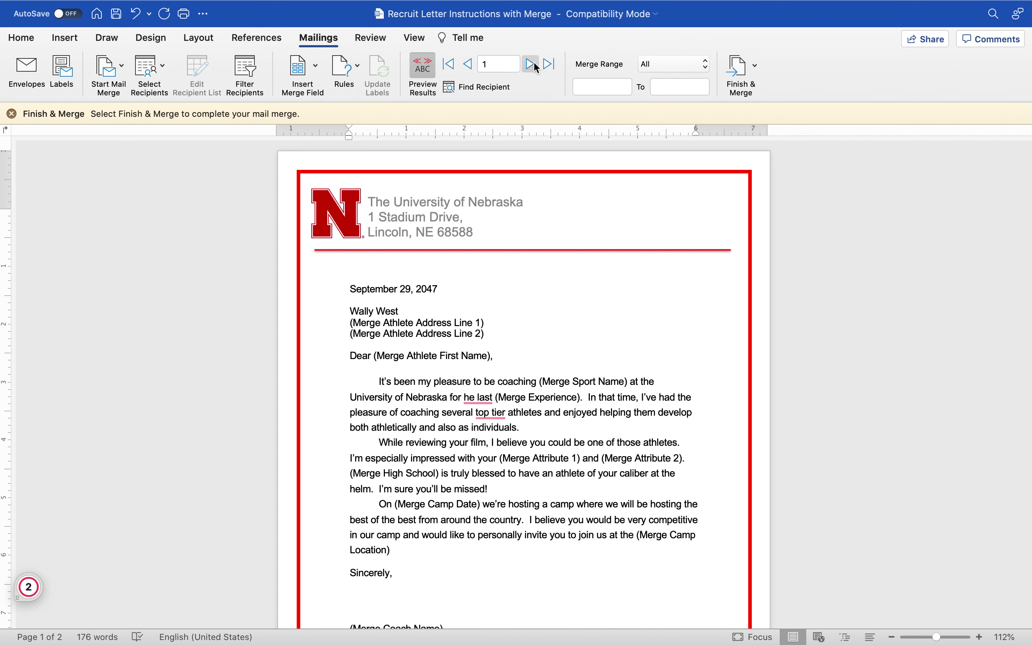
click(531, 65)
click(531, 64)
click(531, 65)
click(531, 64)
click(531, 64)
click(531, 65)
click(468, 64)
click(468, 64)
click(468, 64)
click(468, 64)
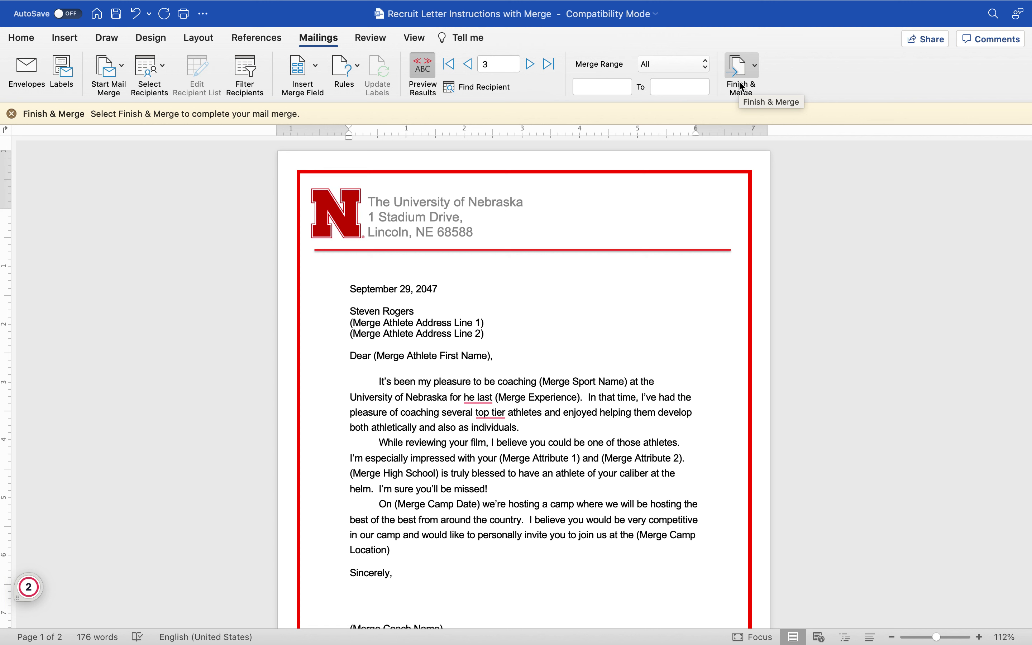
click(423, 72)
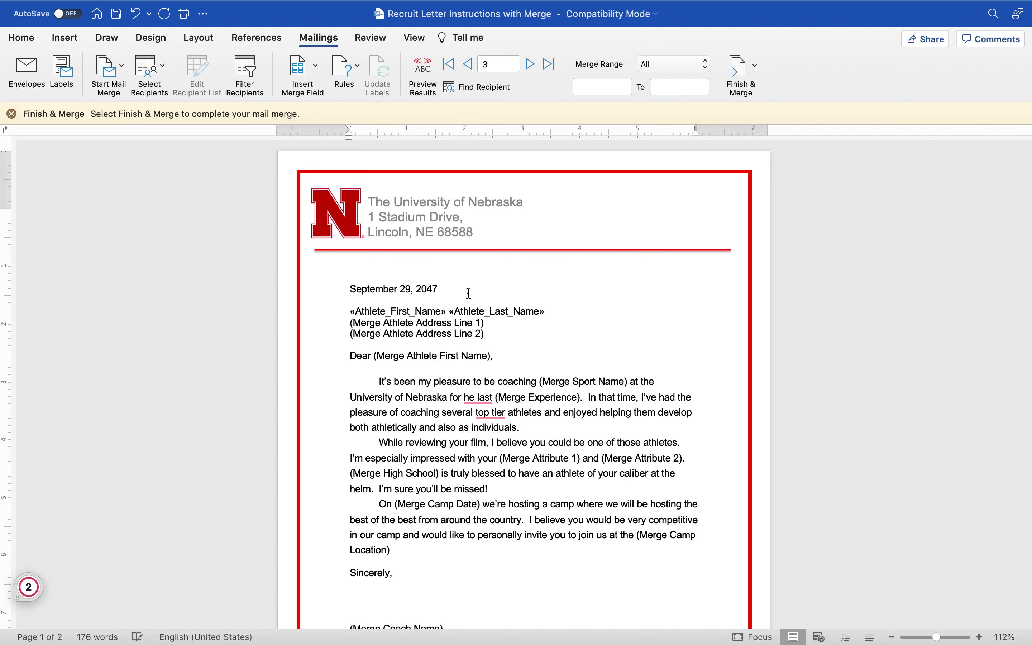
- Replace the first address placeholder with the Athlete_Address_Line_1 merge field
drag(487, 323, 349, 327)
key(BackSpace)
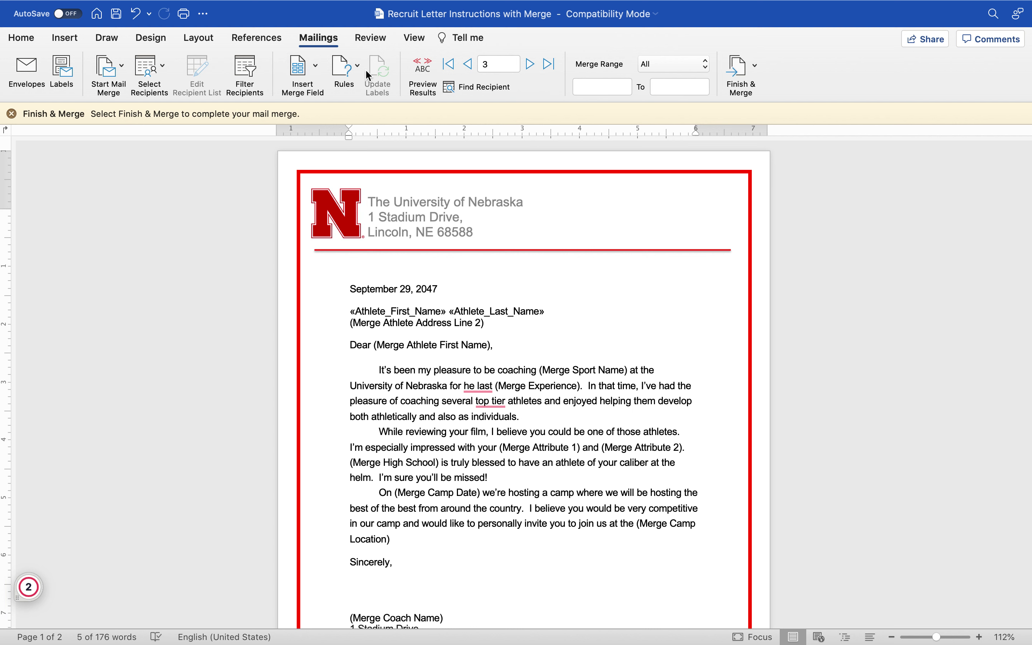
click(318, 84)
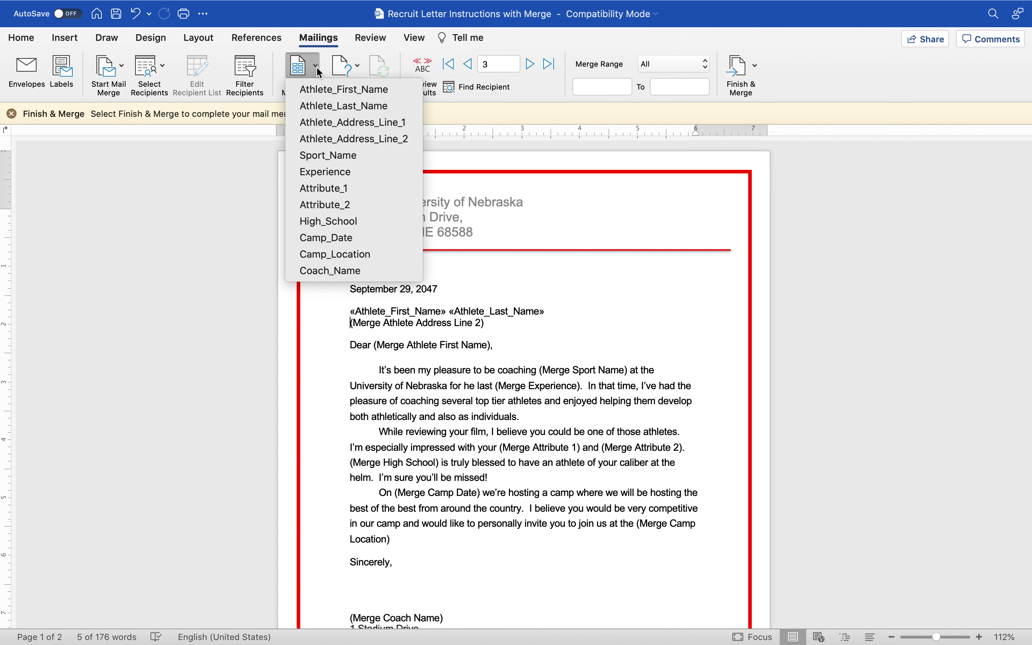
click(344, 127)
key(Return)
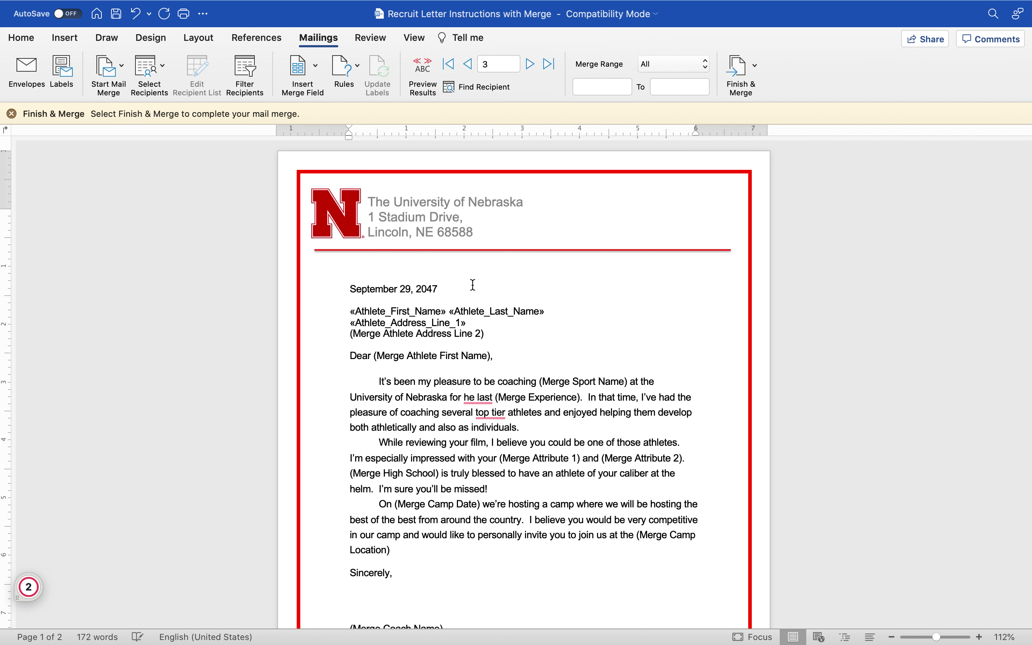
- Replace the second address placeholder with Athlete_Address_Line_2 and turn on Preview Results
drag(485, 333, 372, 335)
key(BackSpace)
key(BackSpace)
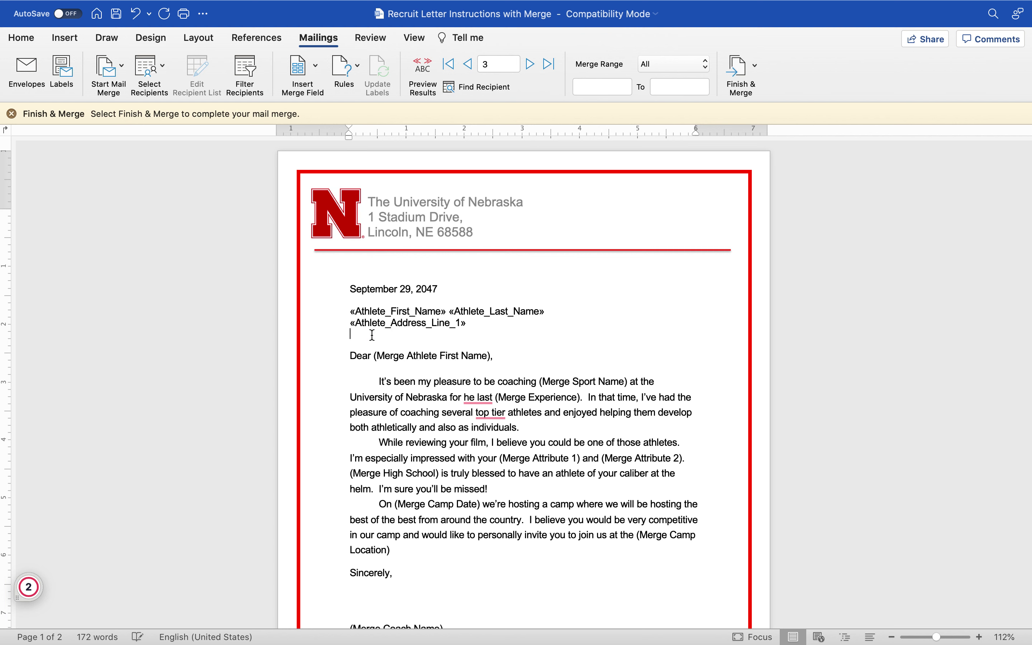
click(312, 70)
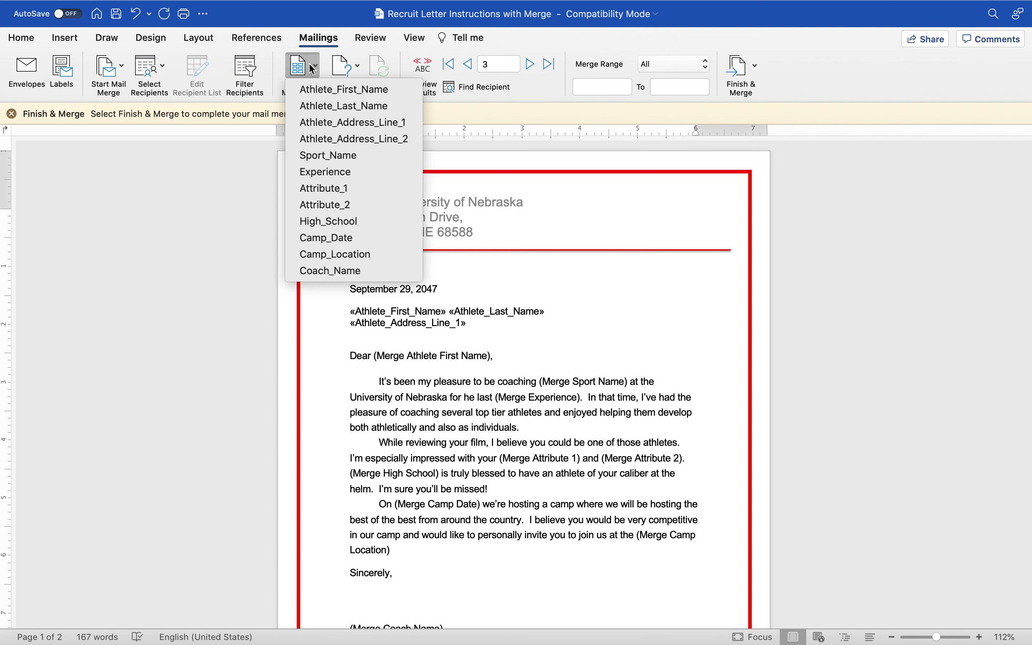
click(348, 139)
click(423, 69)
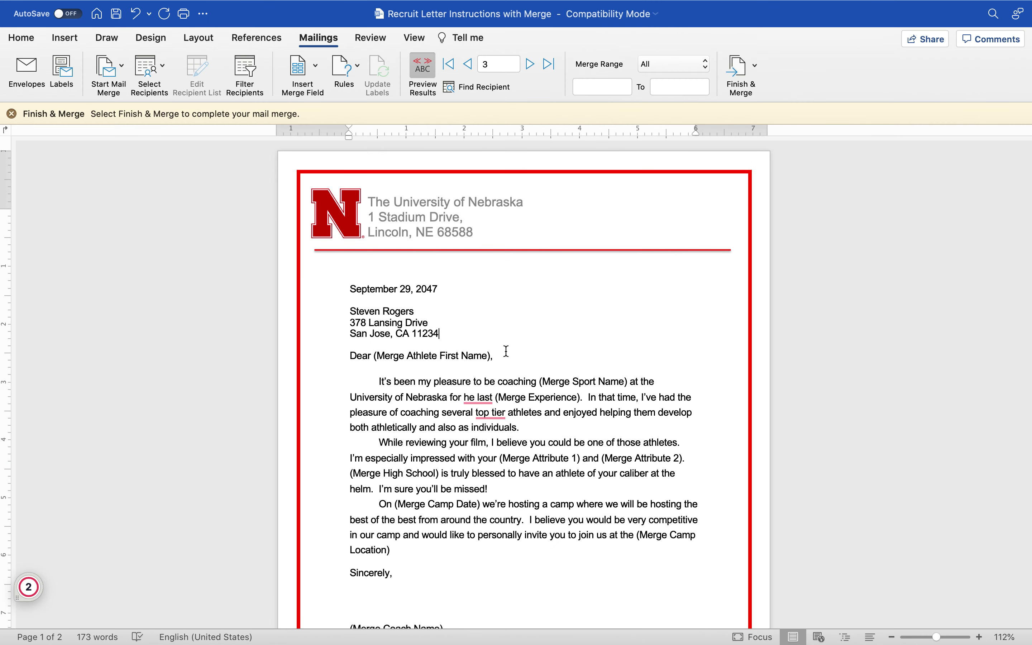
- Replace the greeting's name placeholder with the Athlete_First_Name field after 'Dear'
drag(491, 358, 397, 356)
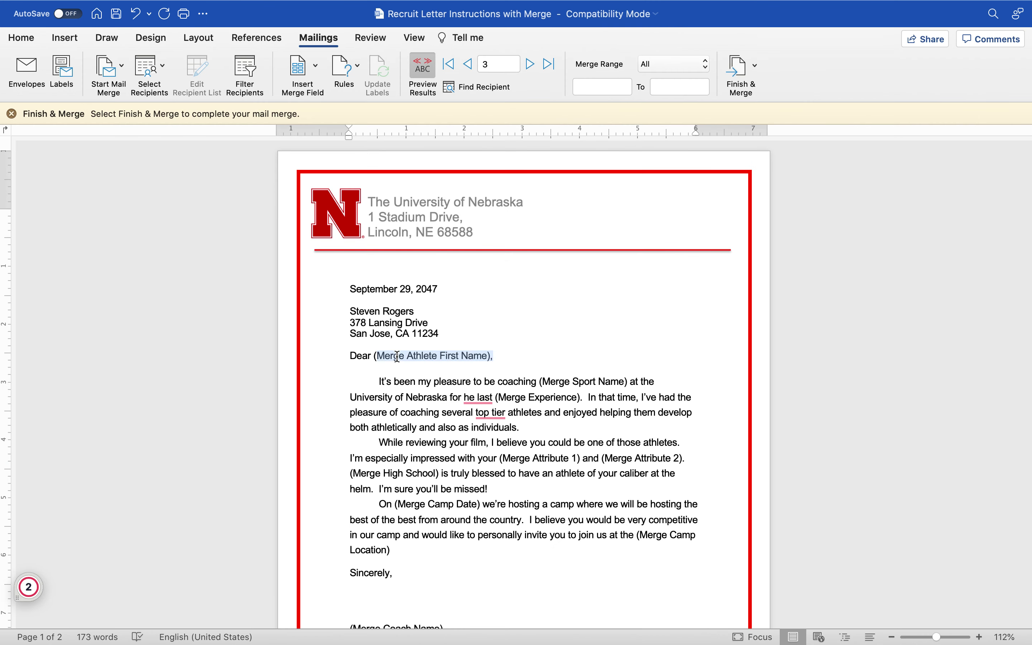
key(BackSpace)
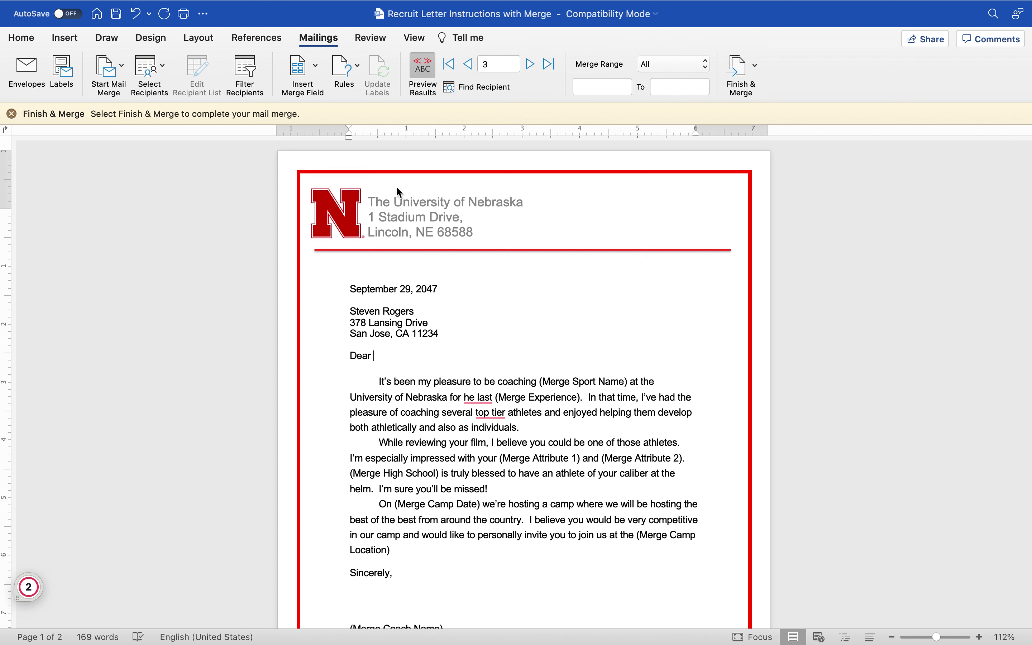
click(308, 74)
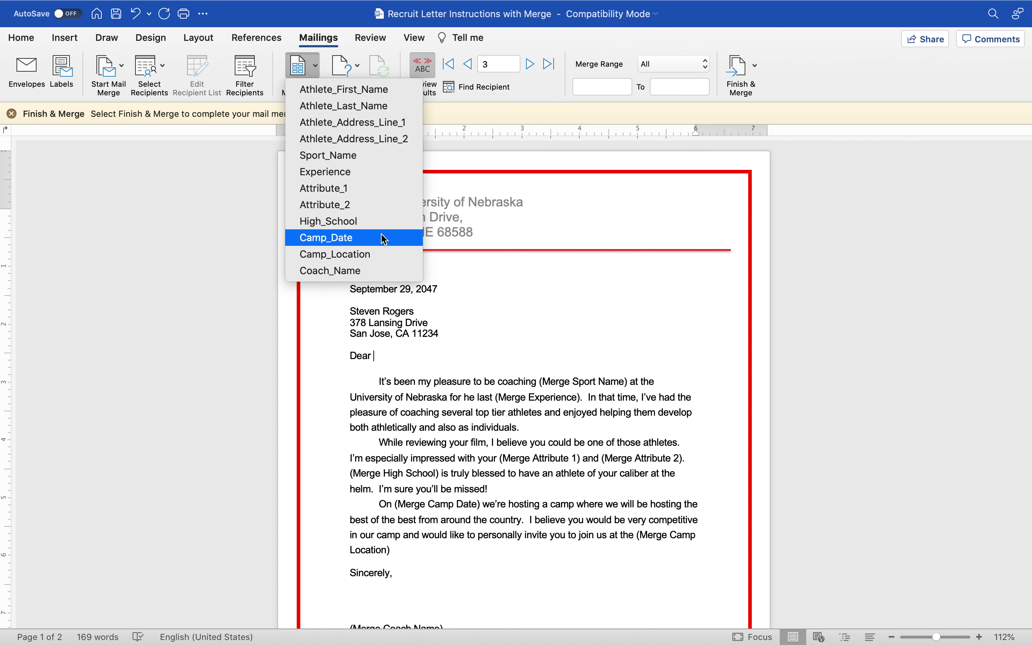
click(371, 89)
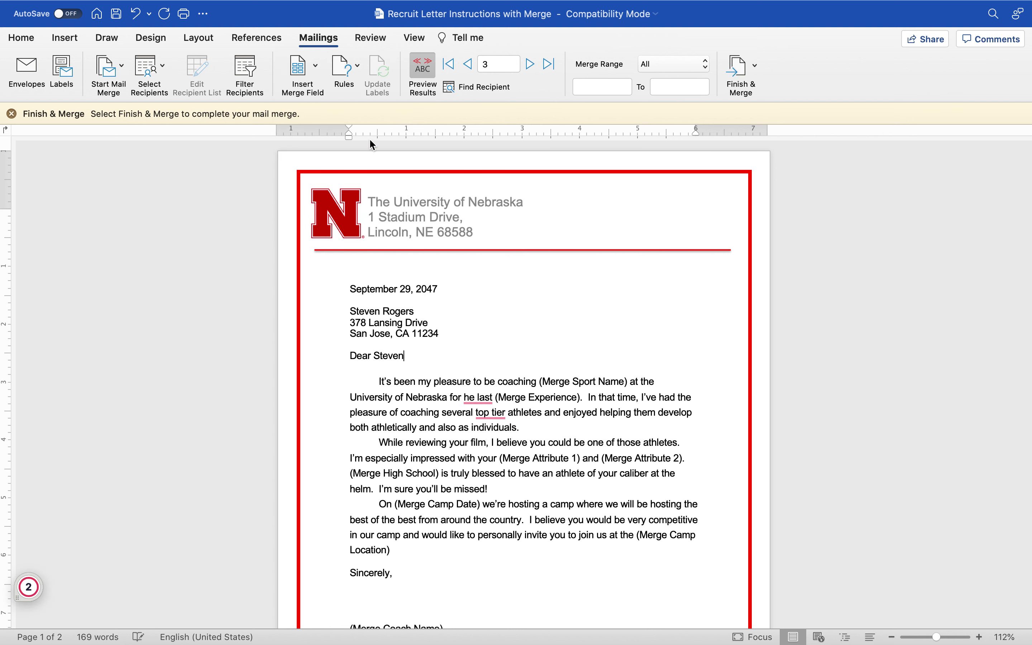
scroll(554, 363, down, 2)
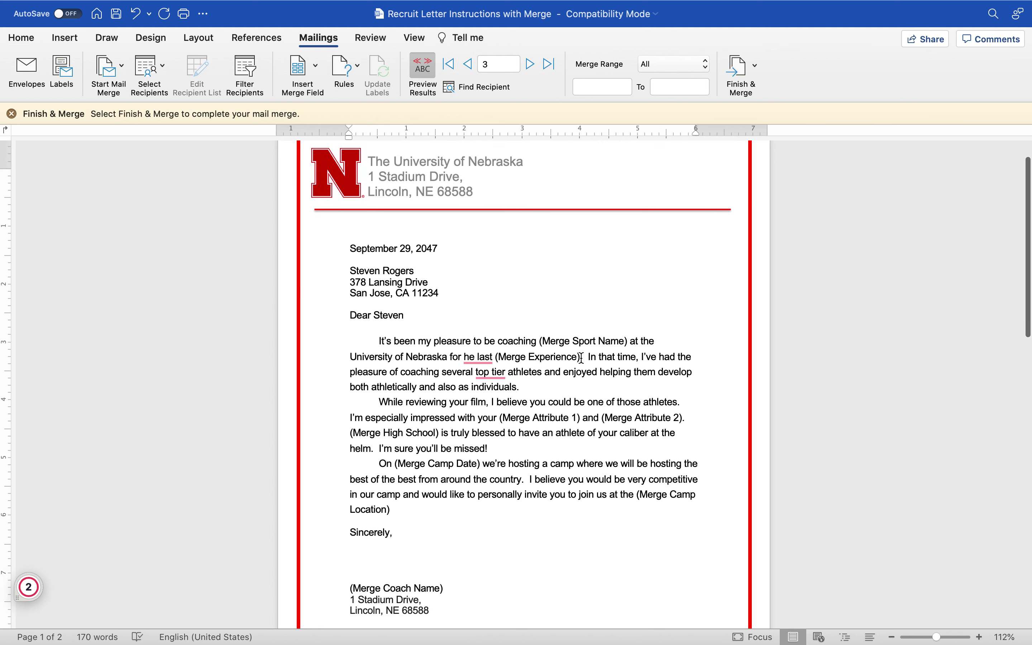
- Replace (Merge Experience) with the Experience field plus a period, and show field codes instead of preview
drag(581, 357, 520, 359)
key(BackSpace)
key(BackSpace)
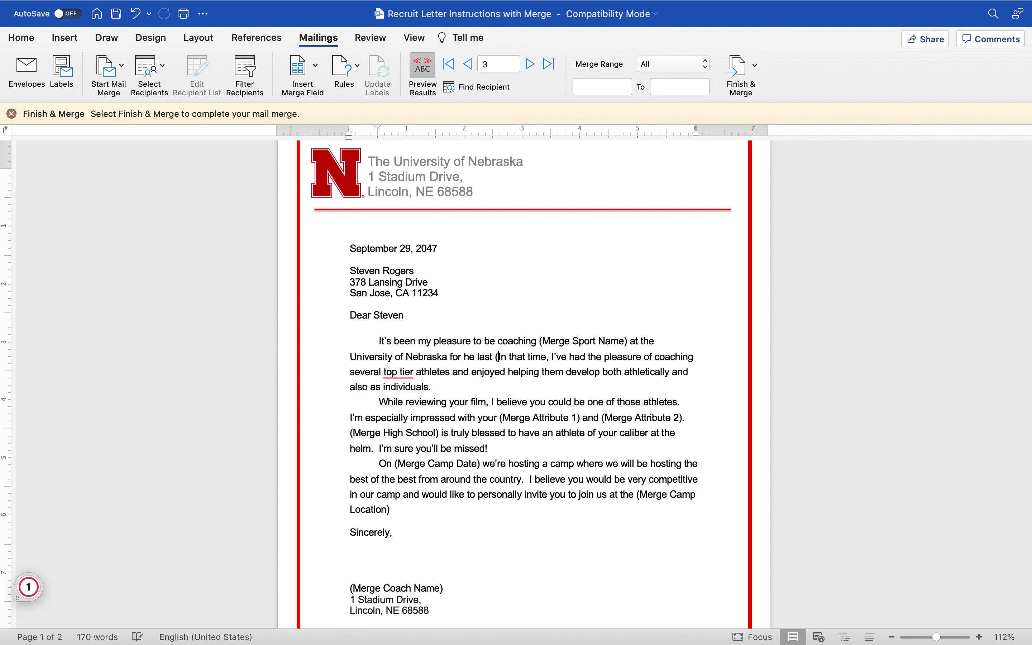
click(316, 67)
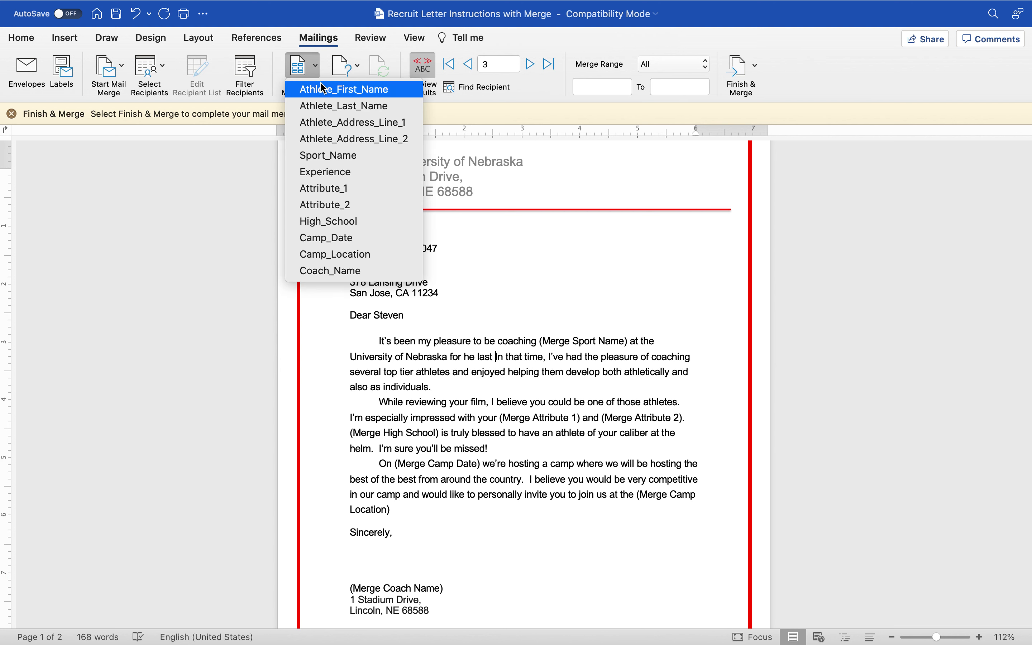
click(336, 172)
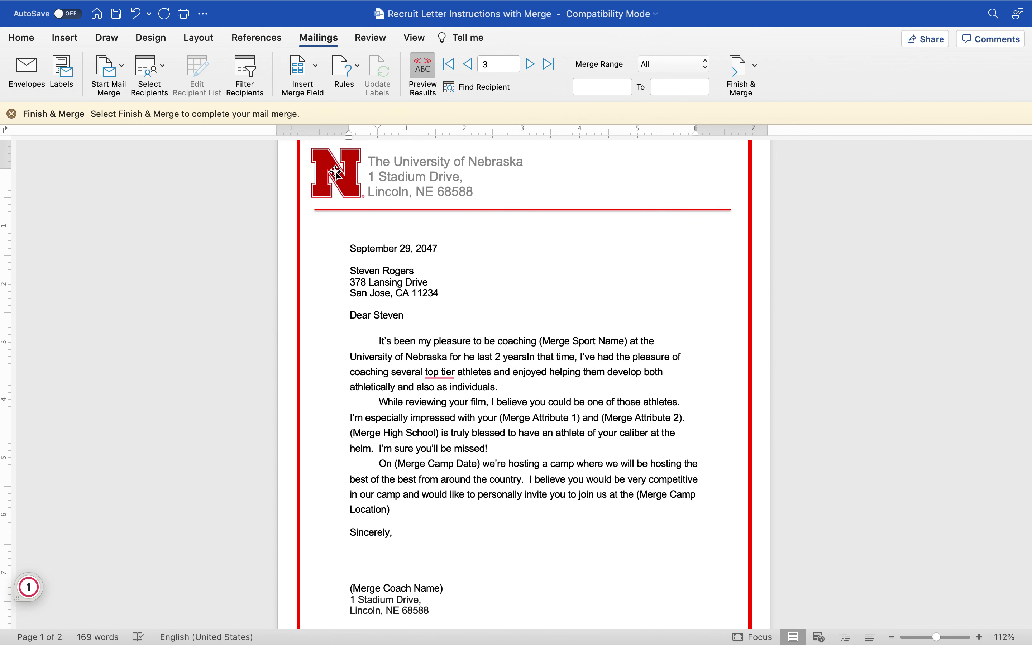
text(.)
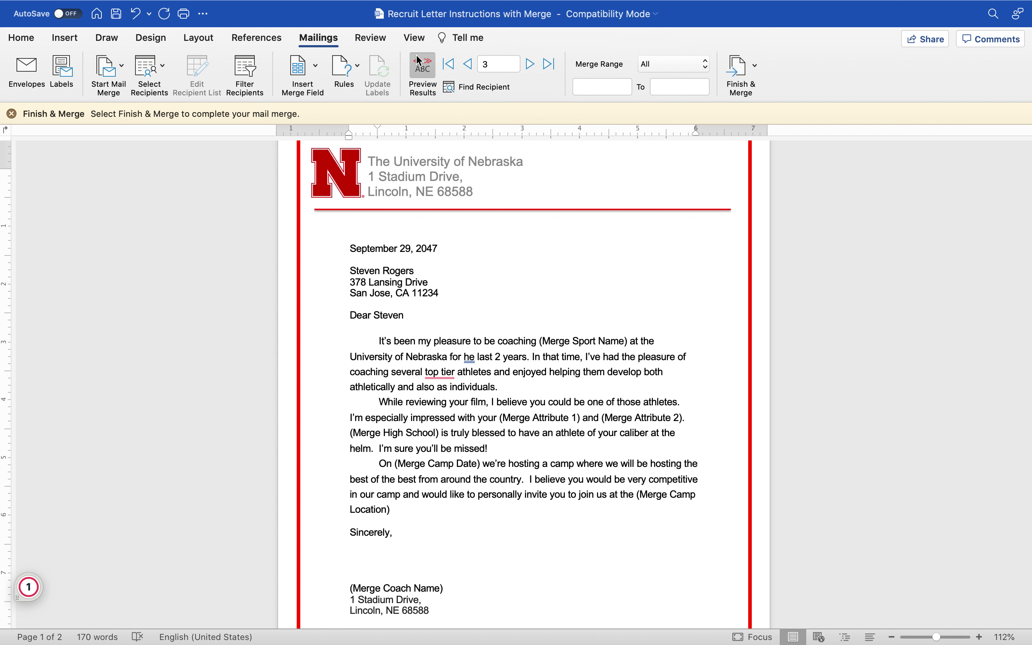
click(419, 61)
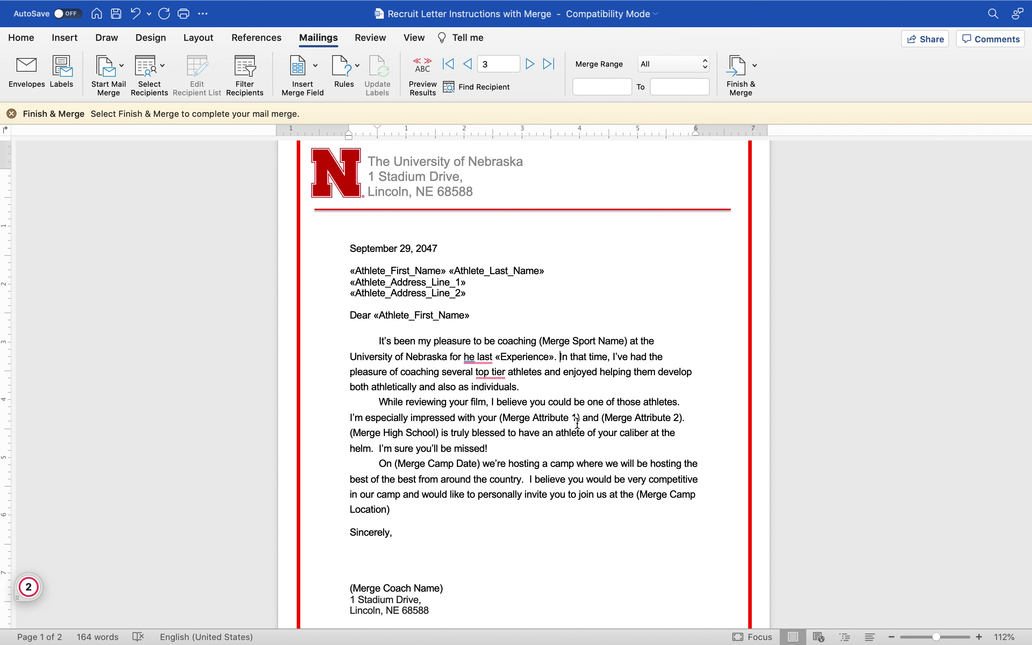
- Replace the Attribute 1 and Attribute 2 placeholders with the Attribute_1 and Attribute_2 fields
drag(581, 419, 513, 420)
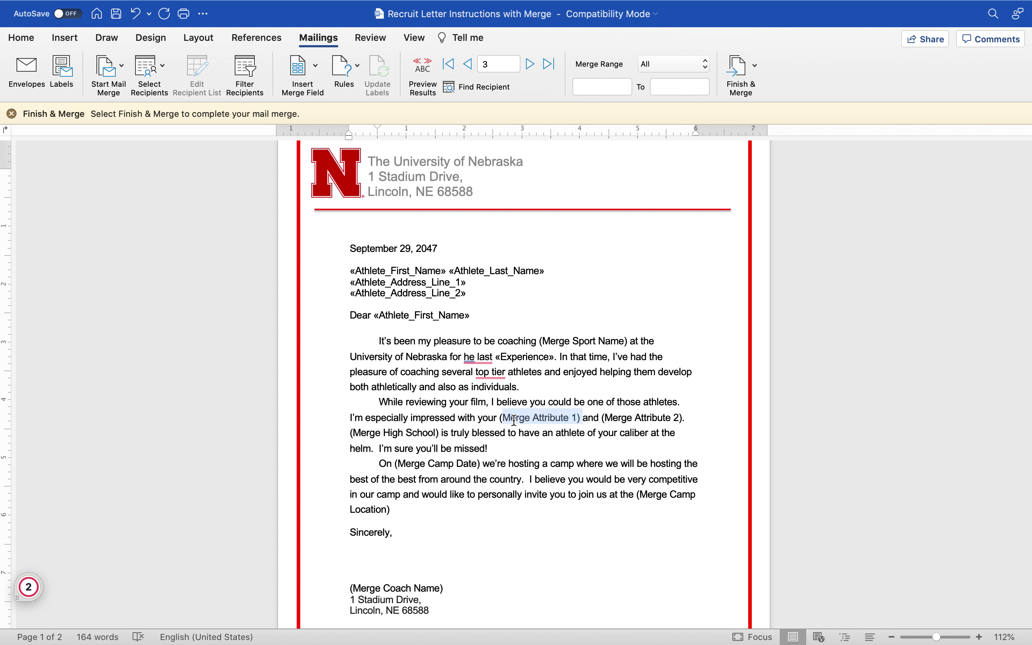
key(BackSpace)
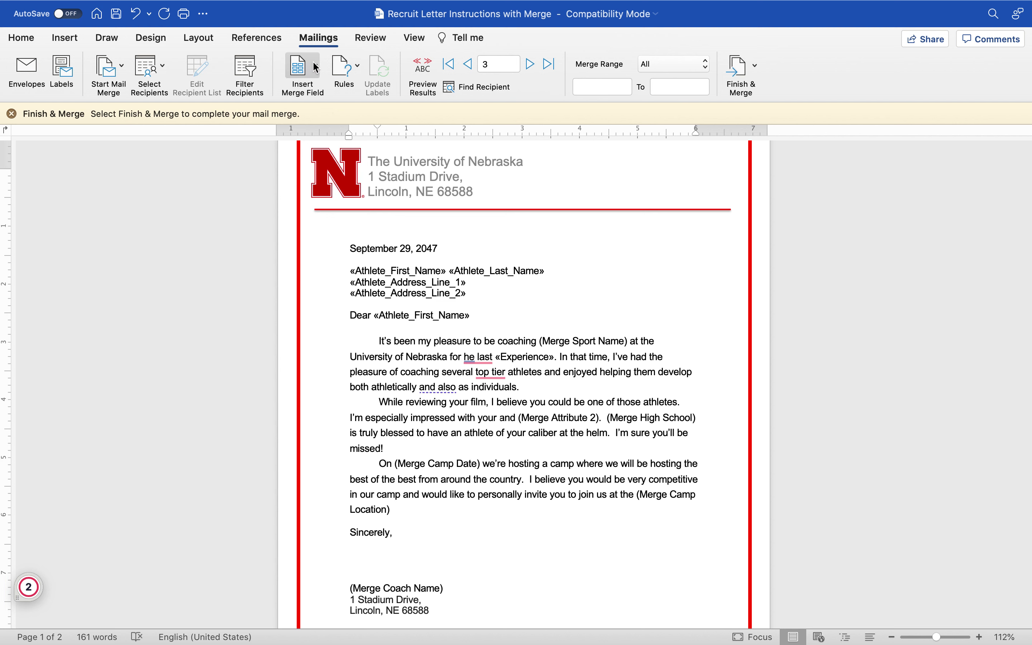
click(316, 65)
click(358, 189)
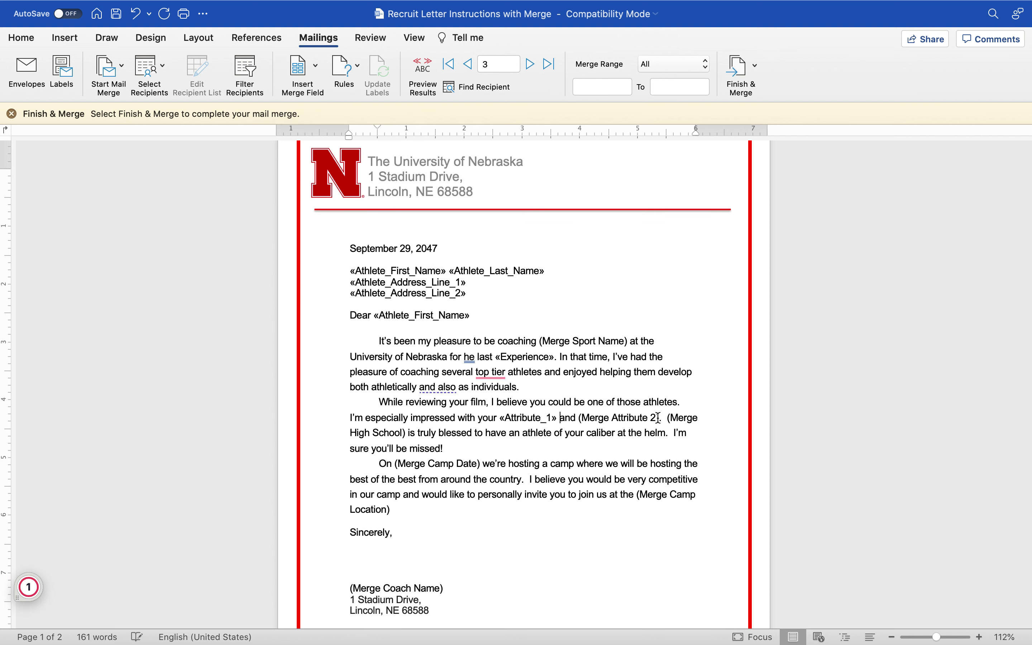
key(BackSpace)
key(BackSpace)
key(BackSpace)
key(BackSpace)
key(BackSpace)
key(BackSpace)
key(BackSpace)
key(BackSpace)
key(BackSpace)
key(BackSpace)
key(BackSpace)
key(BackSpace)
key(BackSpace)
key(BackSpace)
key(BackSpace)
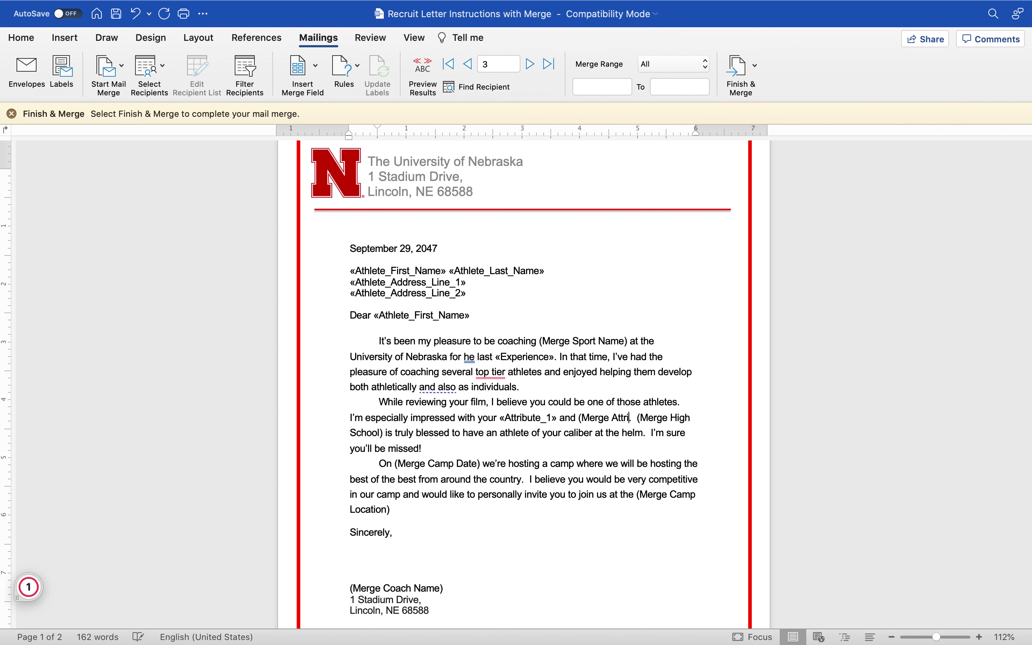
key(BackSpace)
key(BackSpace)
key(BackSpace)
key(BackSpace)
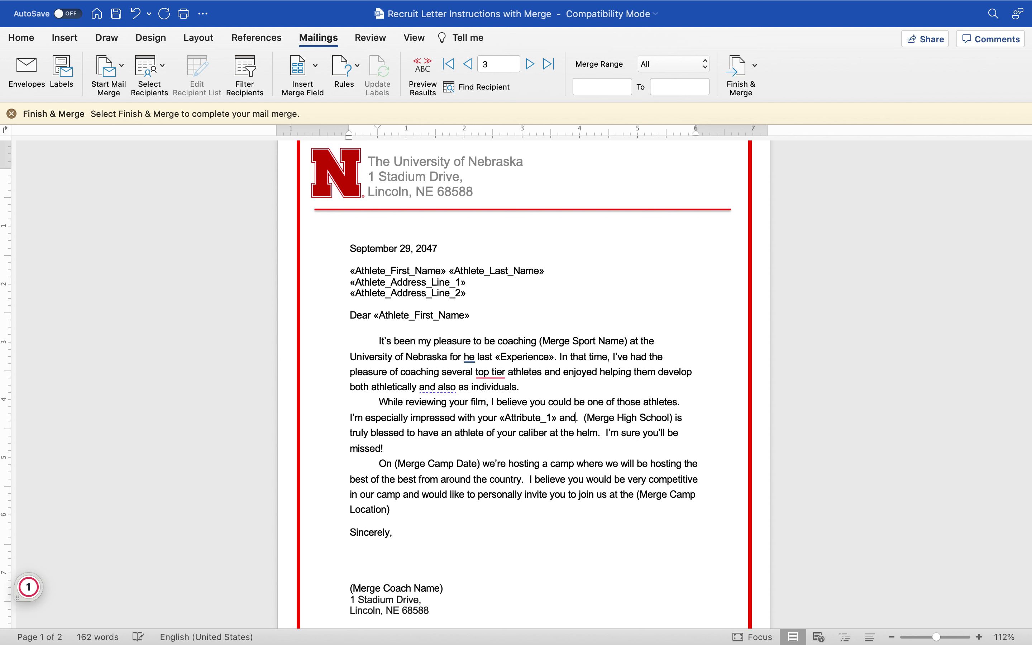
click(309, 65)
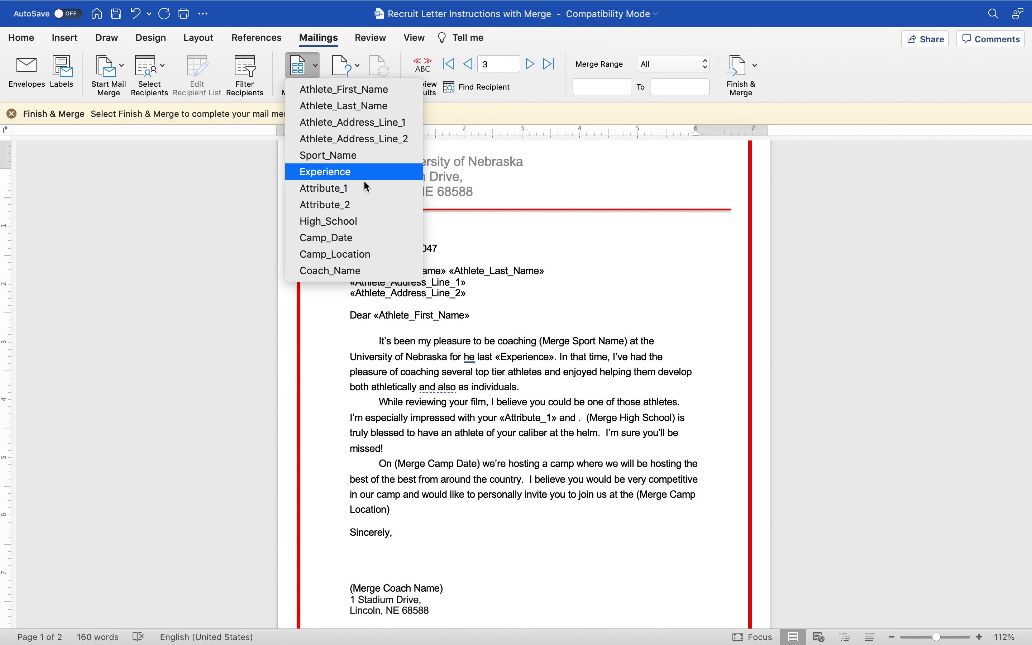
click(362, 204)
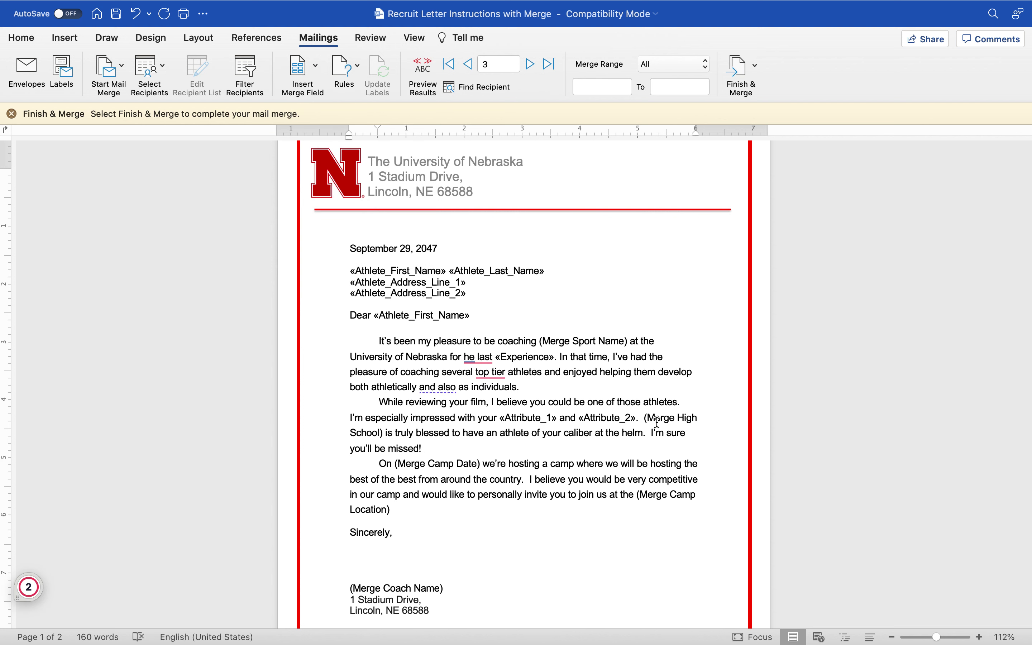
- Replace the High School and Camp Date placeholders with the High_School and Camp_Date fields
drag(646, 420, 384, 435)
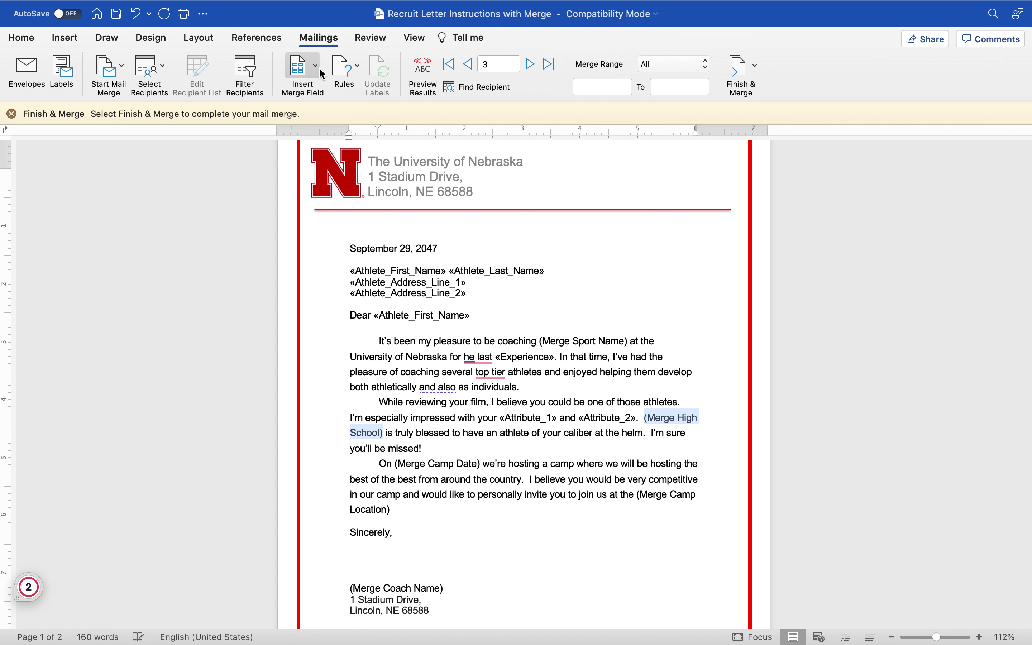
click(302, 66)
click(359, 222)
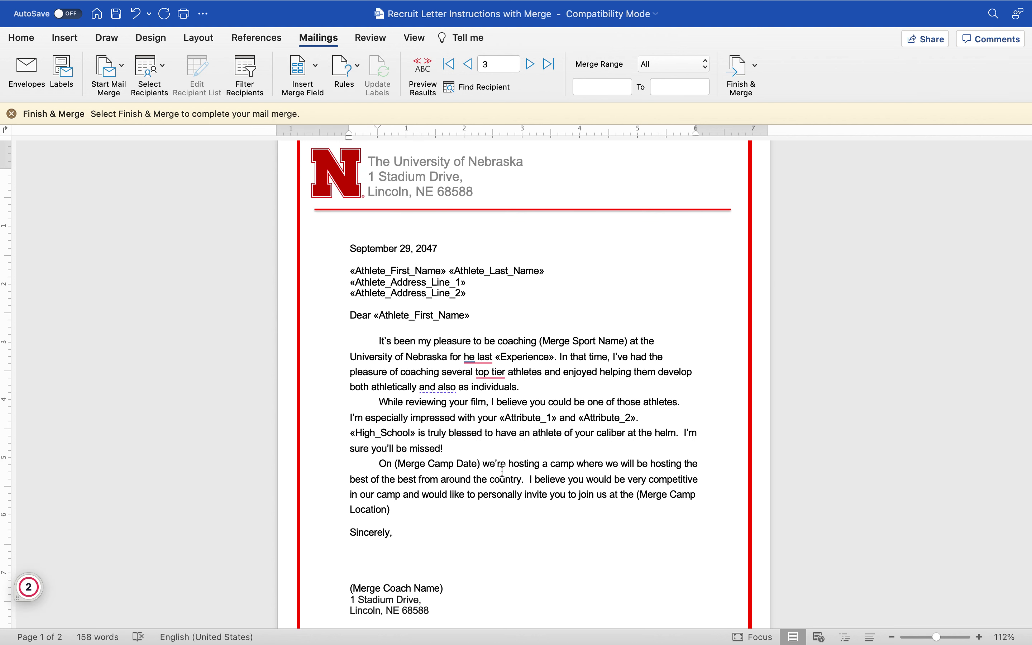
drag(482, 463, 394, 463)
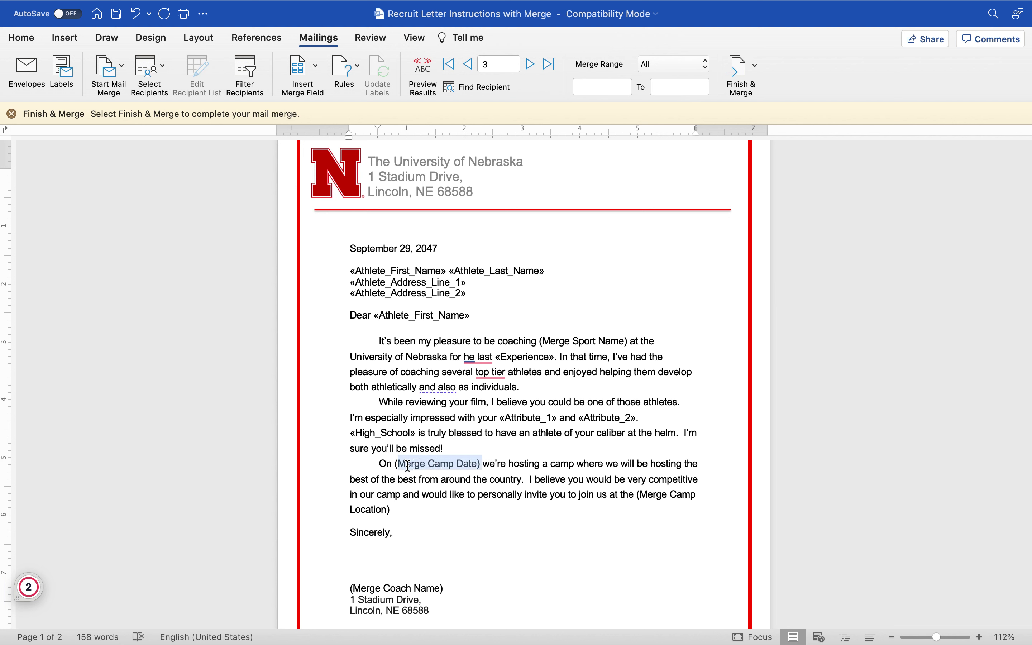
key(BackSpace)
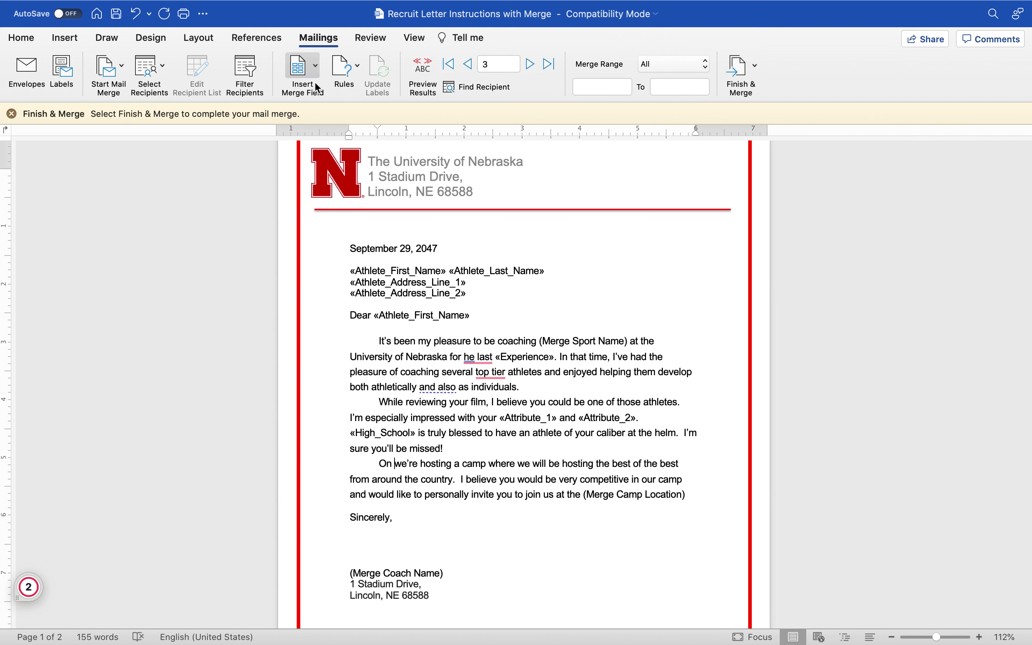
click(302, 70)
click(341, 238)
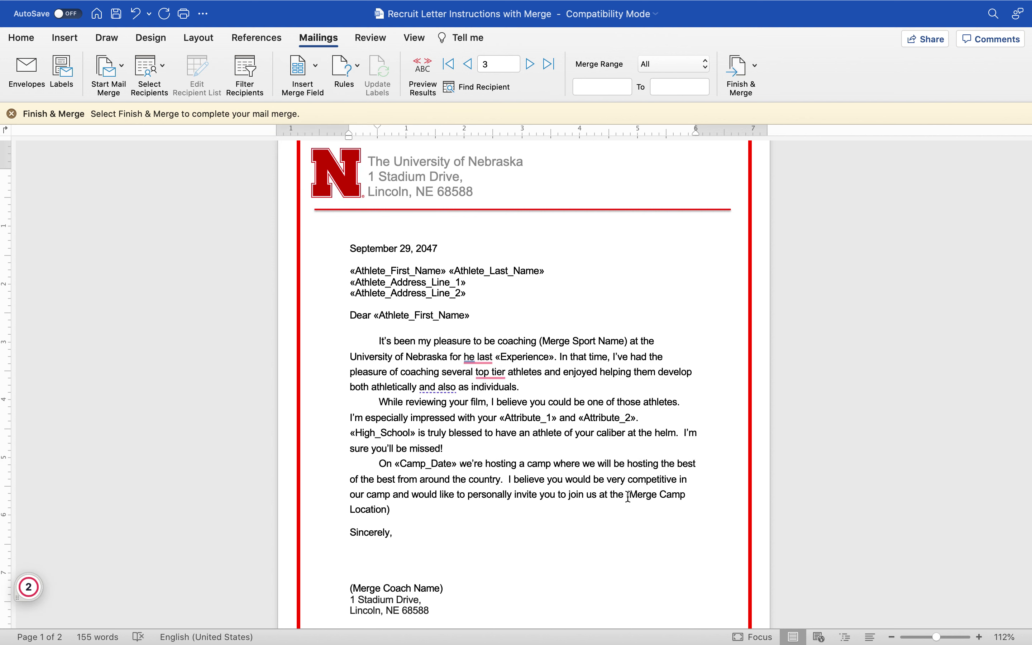
- Replace (Merge Camp Location) with the Camp_Location field and add a blank line before Sincerely
drag(627, 496, 629, 507)
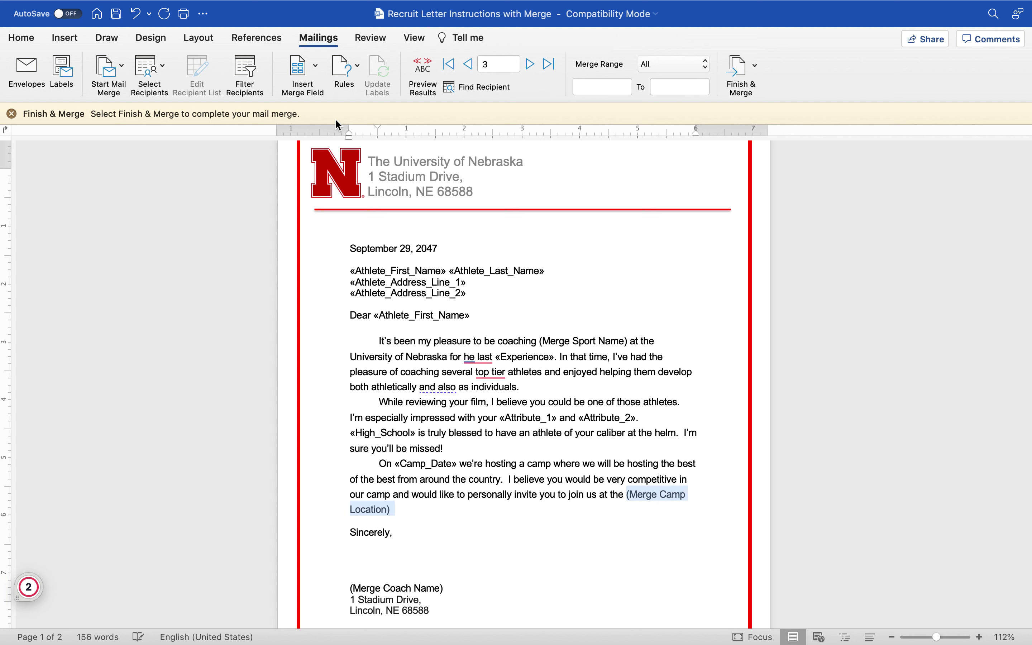
click(303, 67)
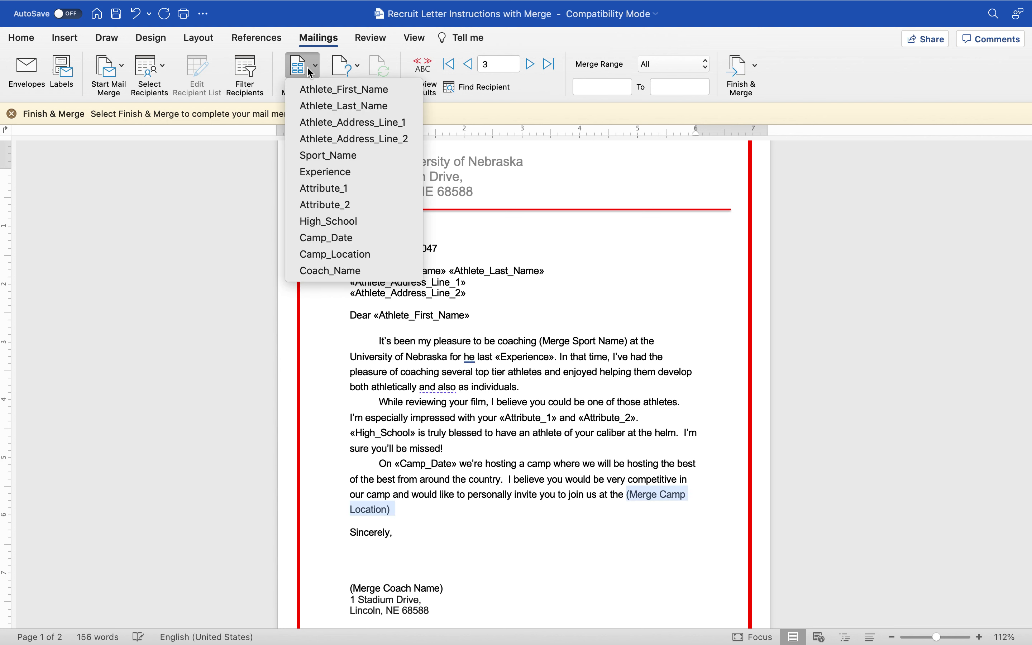
click(341, 253)
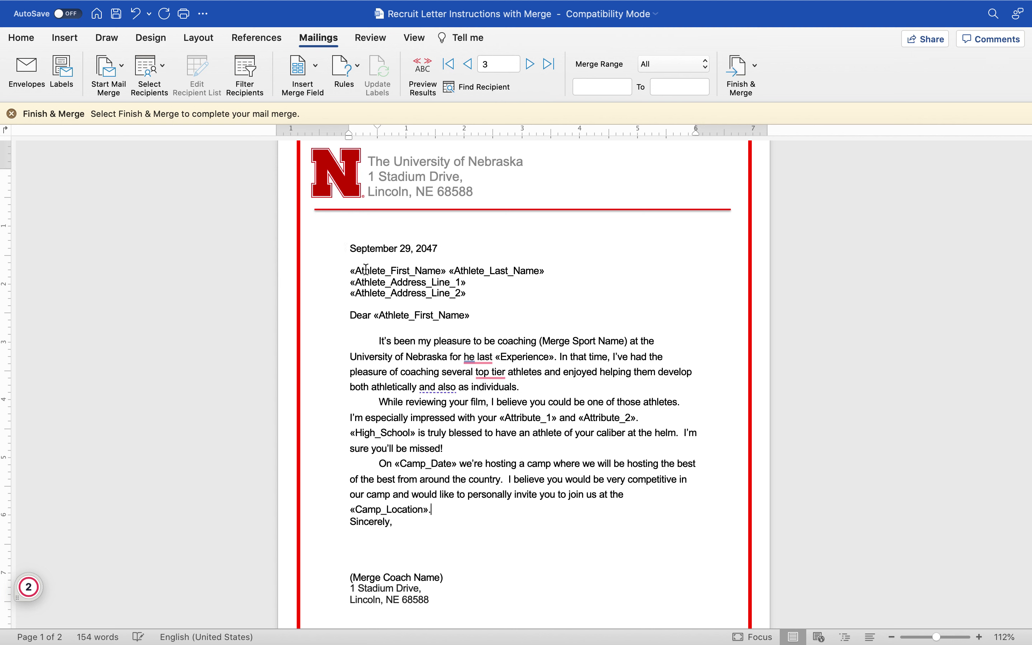
key(Return)
scroll(427, 384, down, 3)
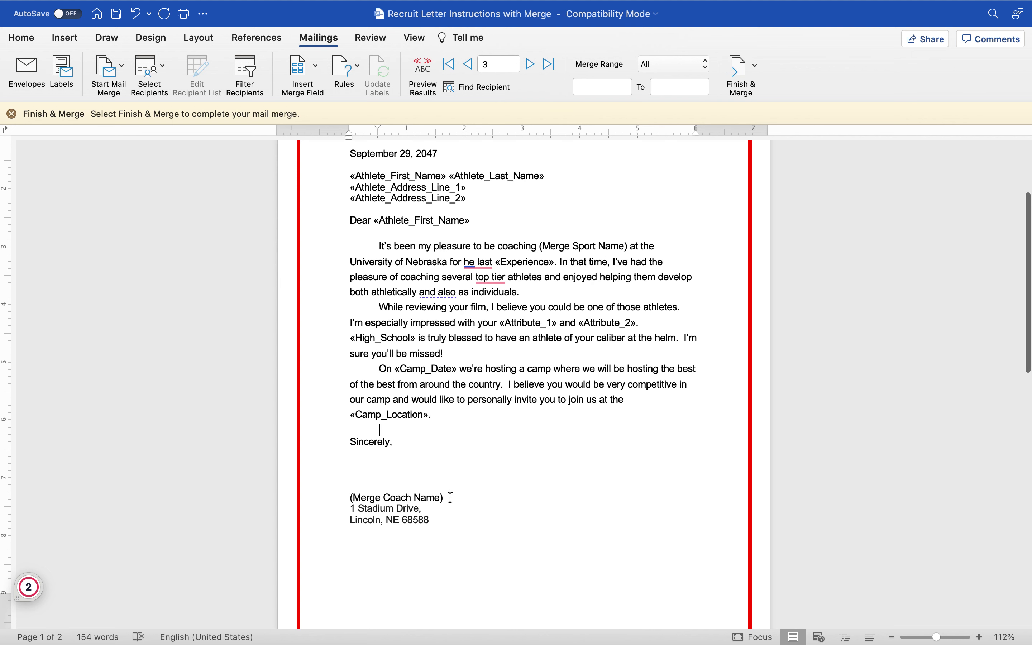
- Replace (Merge Coach Name) with the Coach_Name field above the signature address
drag(450, 497, 350, 498)
key(BackSpace)
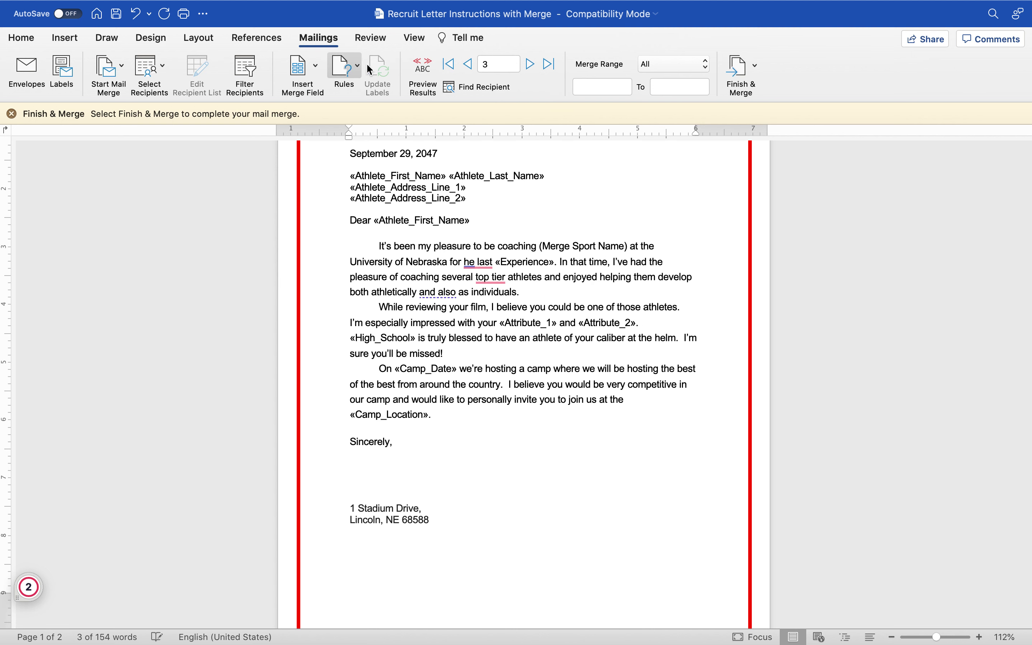
click(302, 66)
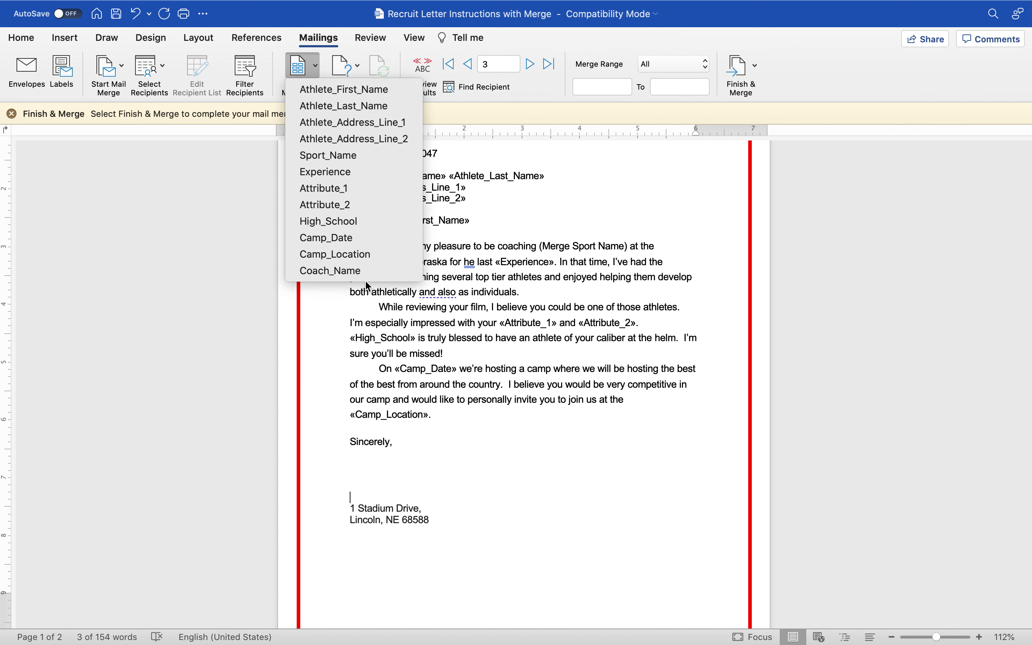
click(353, 271)
scroll(533, 439, down, 5)
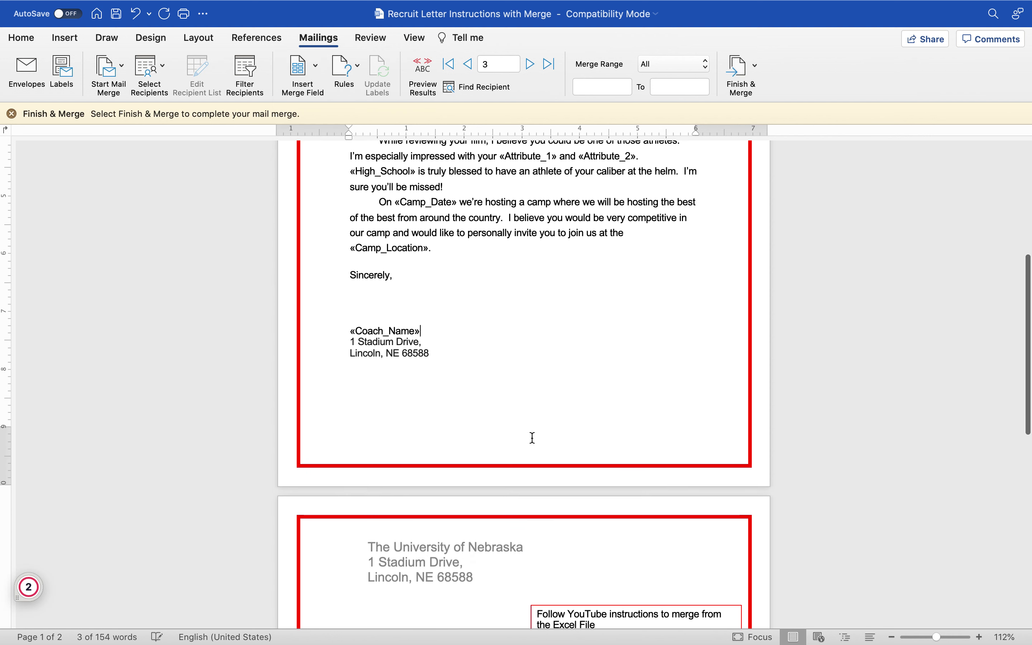
scroll(533, 438, down, 1)
- Delete the YouTube instruction text box on page 2
scroll(533, 438, up, 1)
scroll(531, 482, down, 3)
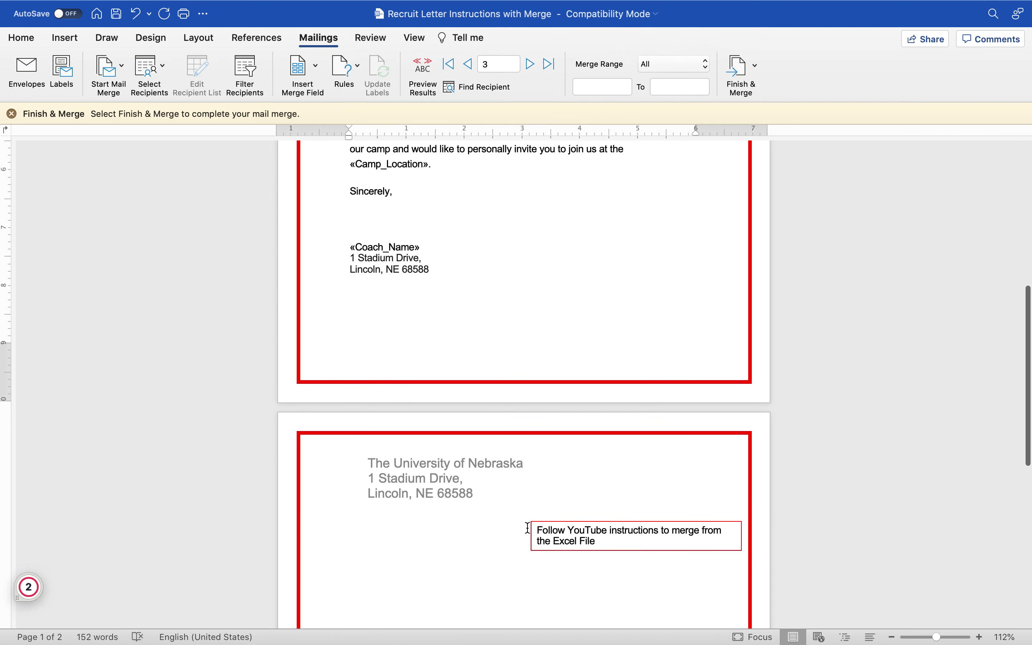
click(559, 522)
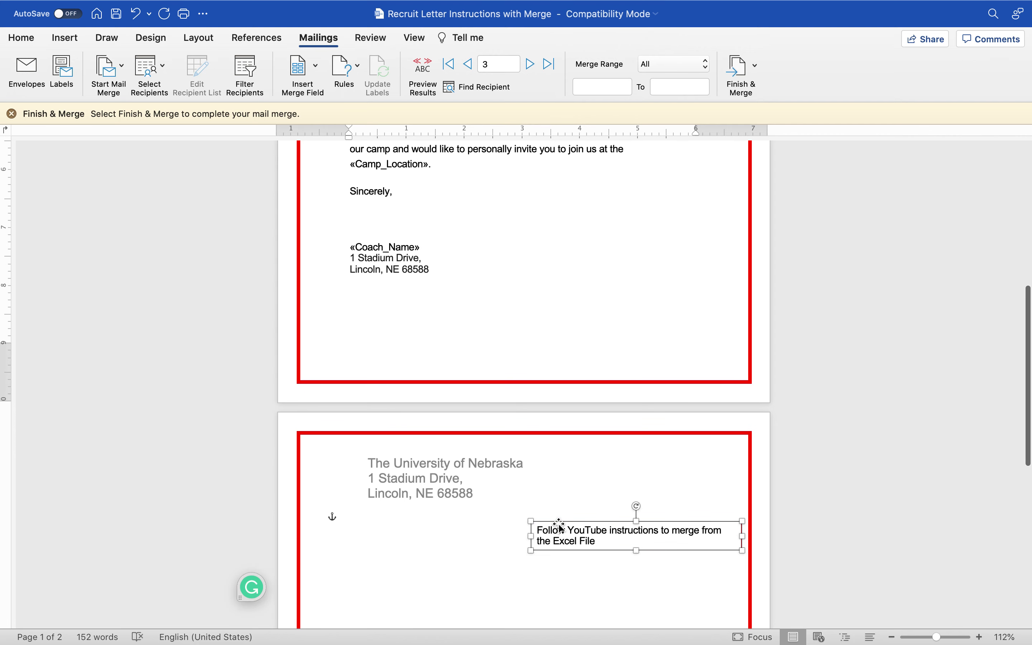
key(Delete)
- Remove the empty second page and turn Preview Results back on
key(BackSpace)
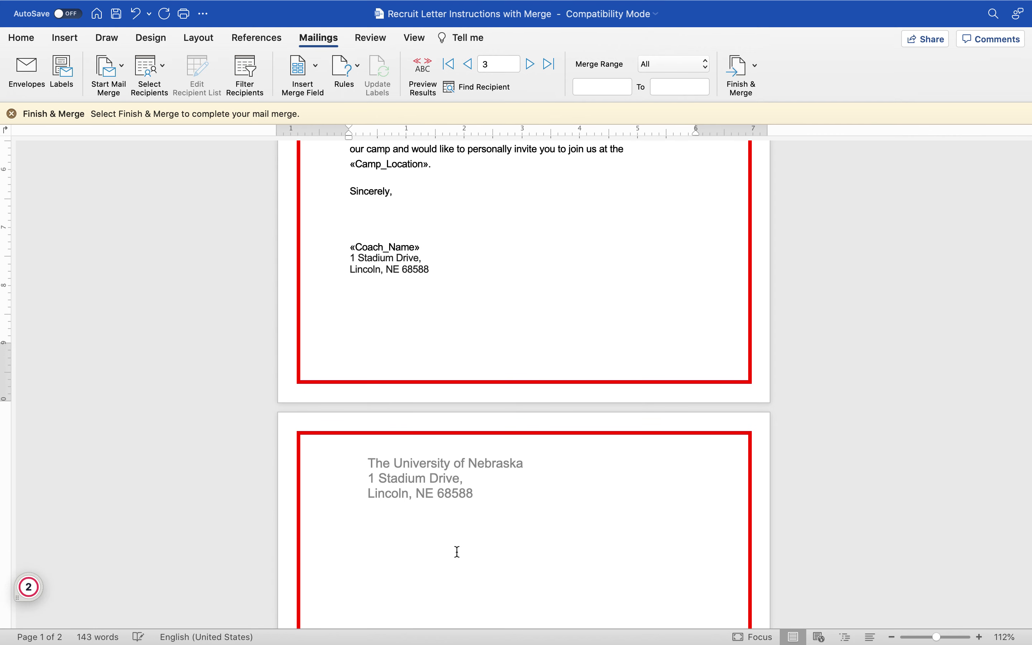
scroll(420, 560, down, 5)
scroll(403, 338, down, 2)
scroll(355, 201, up, 2)
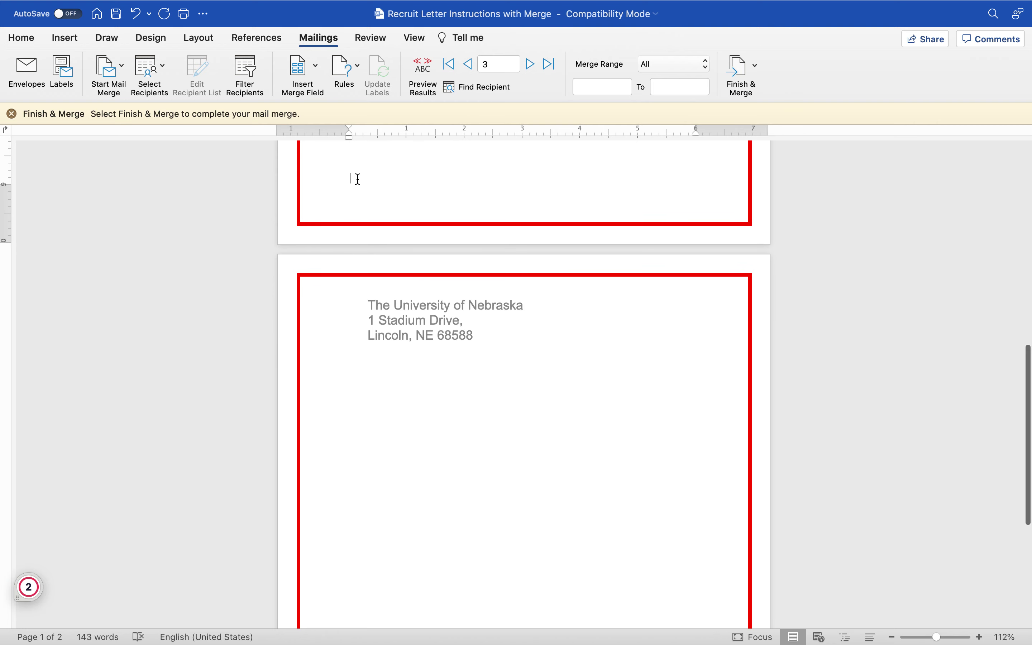
key(Down)
key(BackSpace)
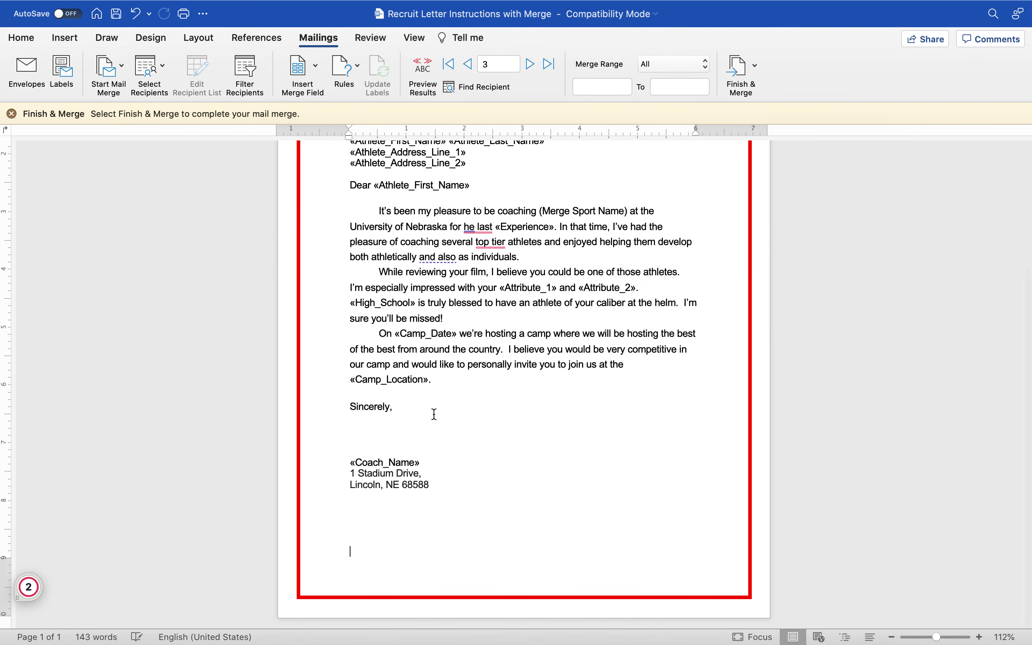
scroll(434, 413, up, 5)
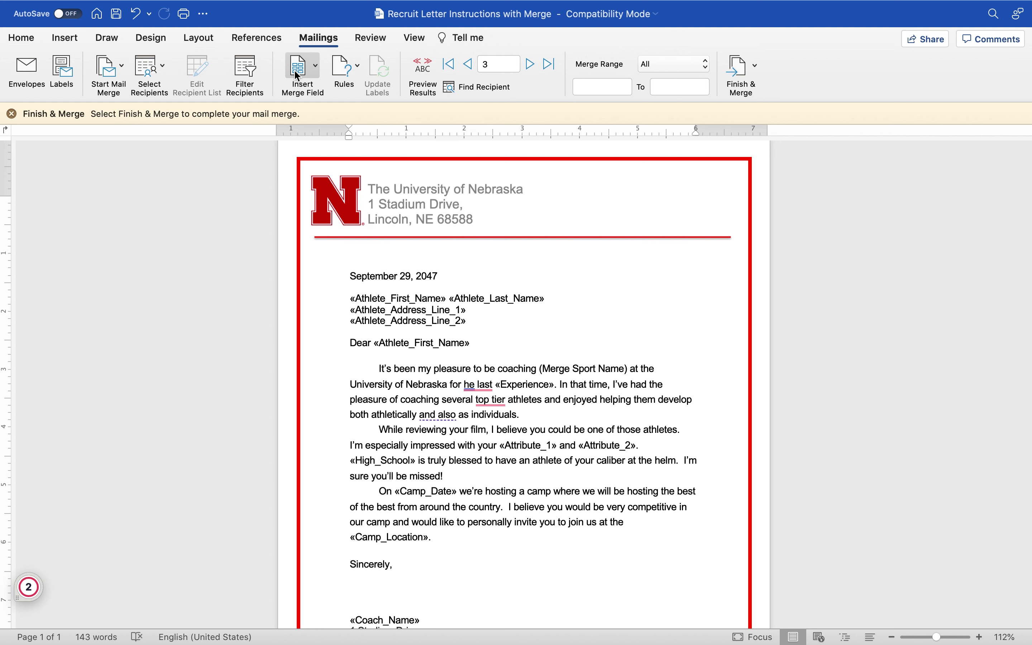
click(422, 73)
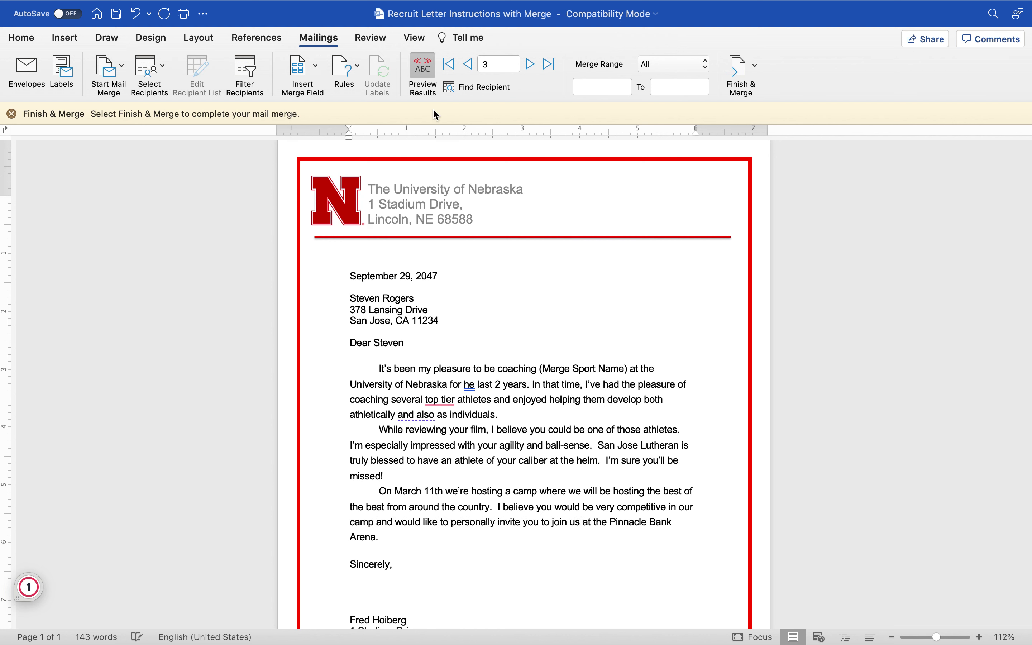
- Replace (Merge Sport Name) after 'coaching' with the Sport_Name field, then preview record 4
scroll(558, 426, down, 2)
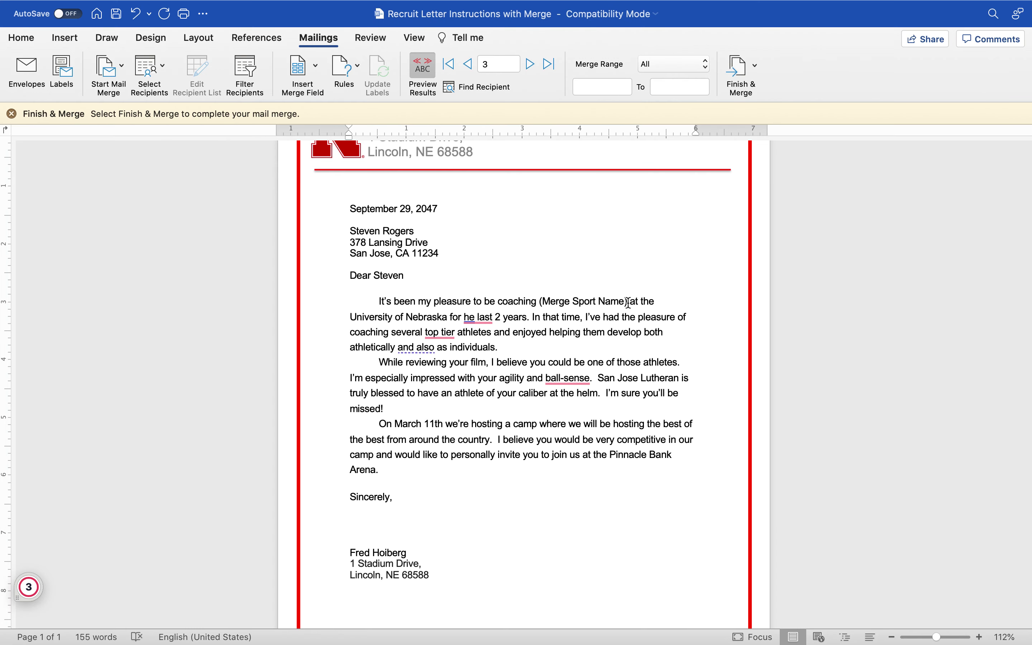
drag(626, 302, 541, 302)
key(BackSpace)
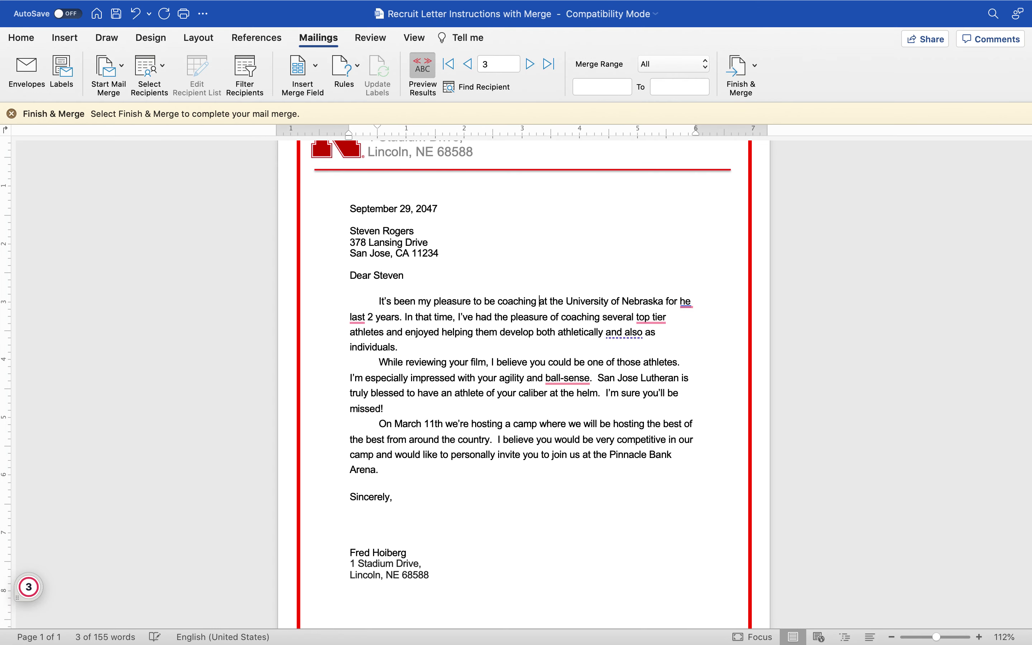
click(314, 68)
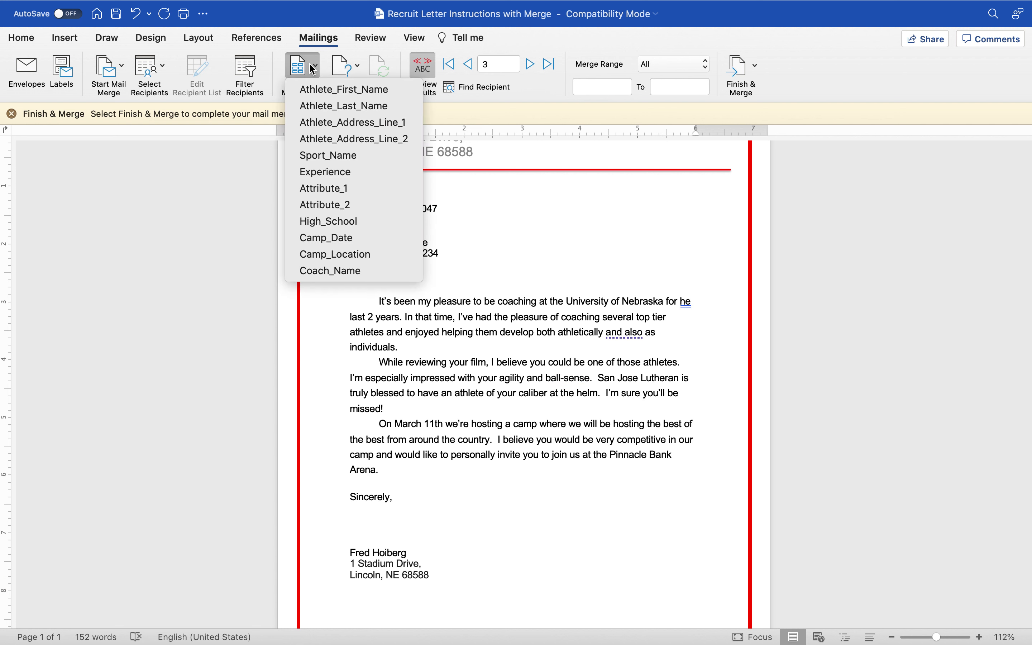
click(343, 157)
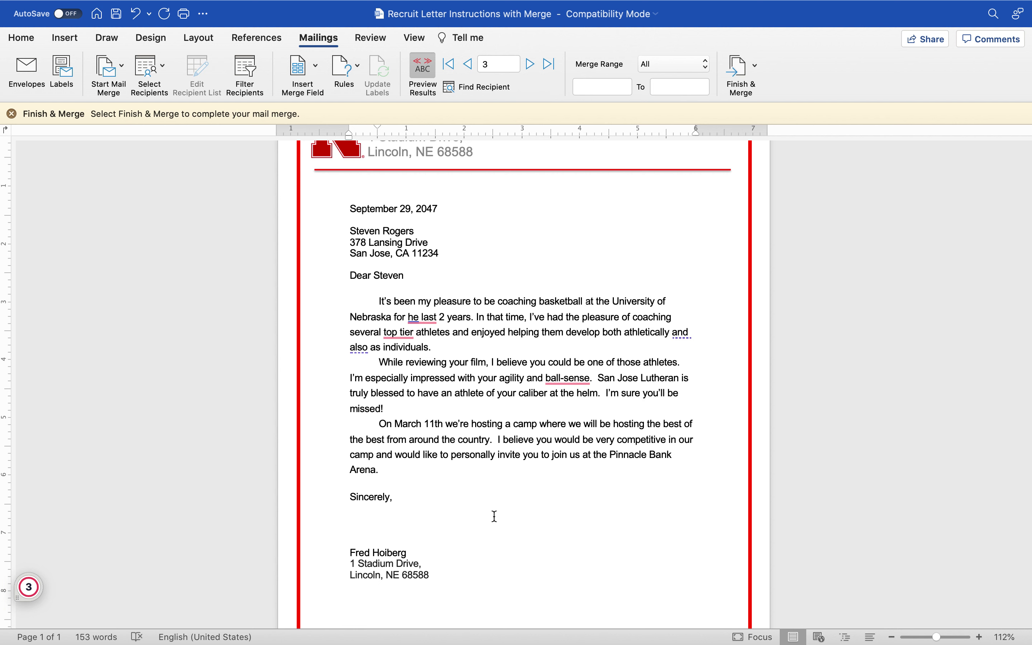
click(529, 64)
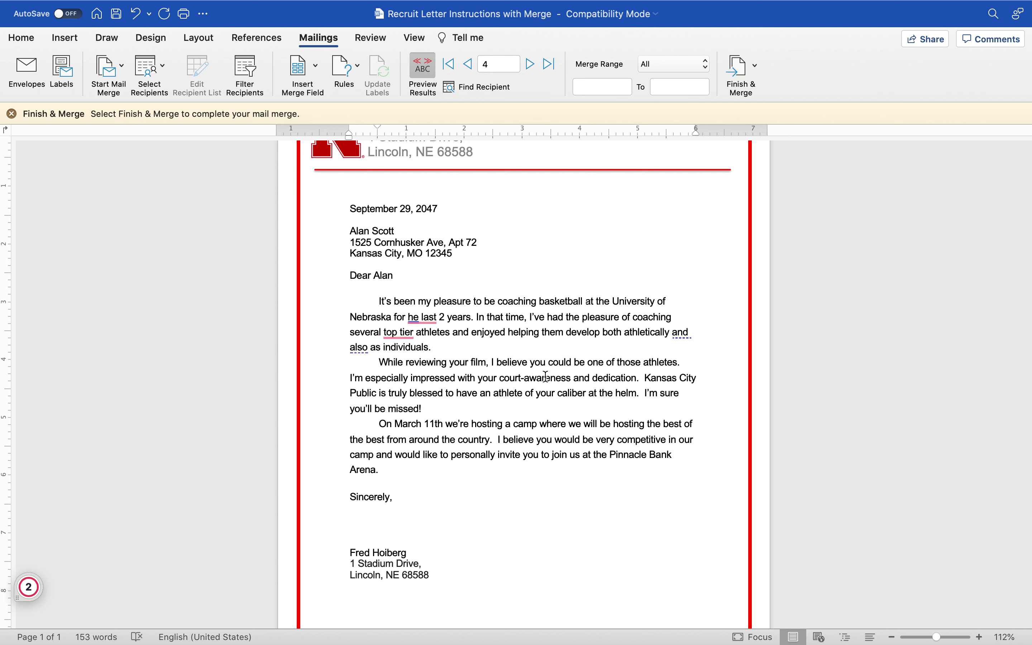
- Advance the merge preview through records 5 and 6, the New York recruit's letter
click(530, 64)
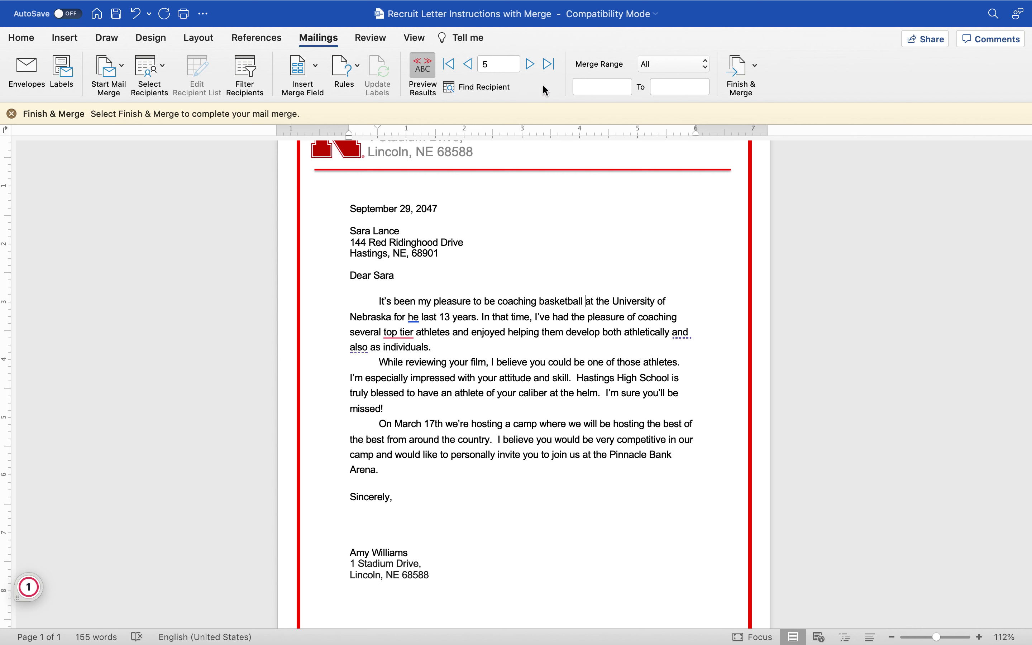
click(530, 65)
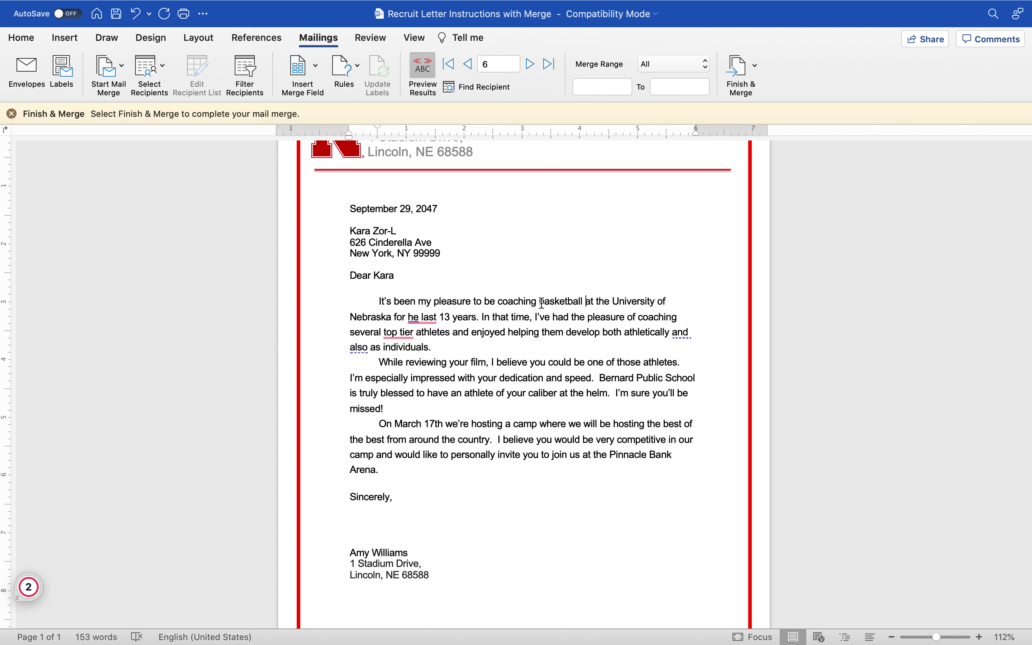
scroll(527, 403, down, 3)
scroll(527, 404, up, 4)
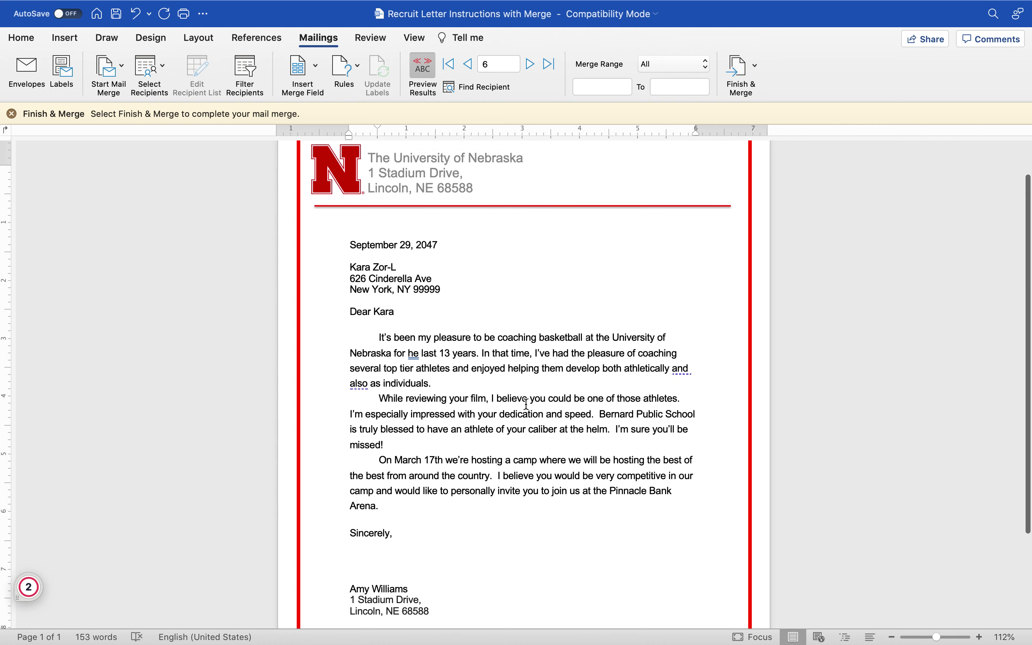
scroll(527, 403, up, 2)
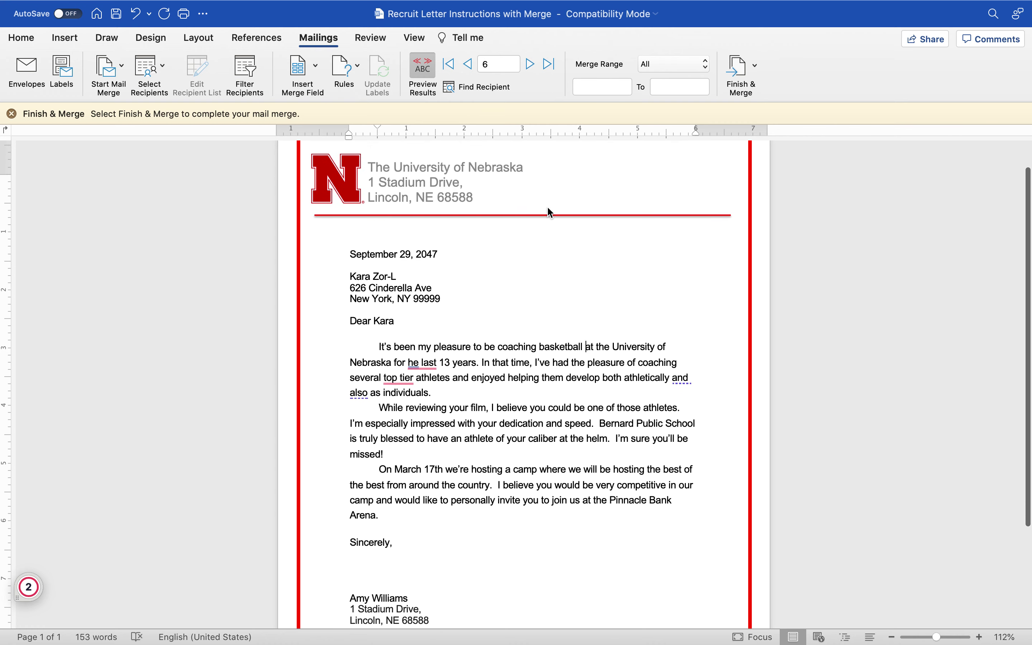
- Look over Finish & Merge and Save As without committing, then take Word out of full screen
click(757, 69)
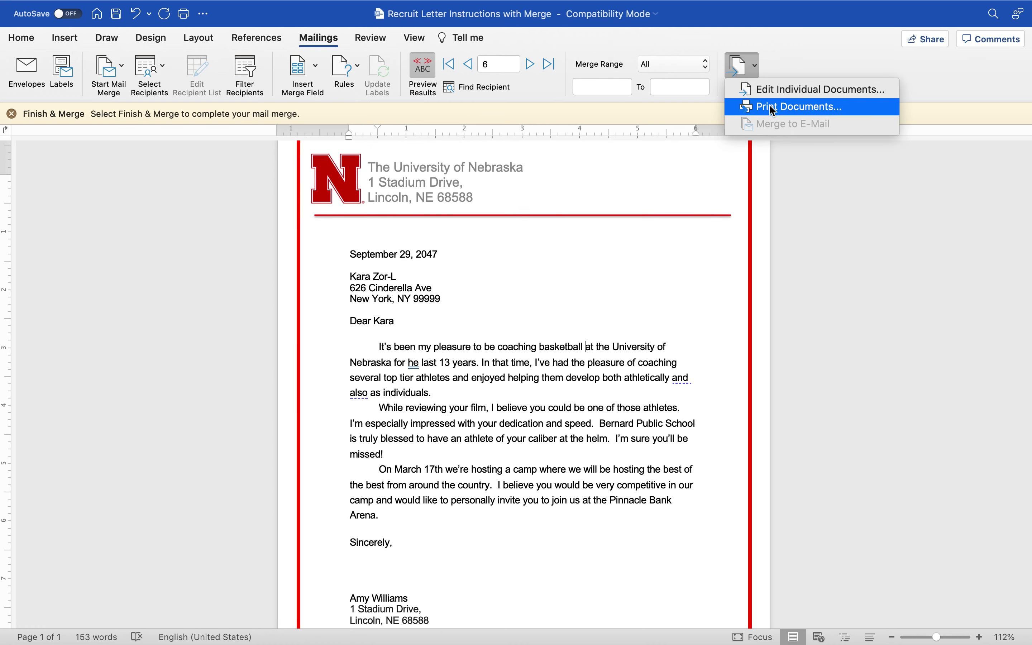
click(700, 239)
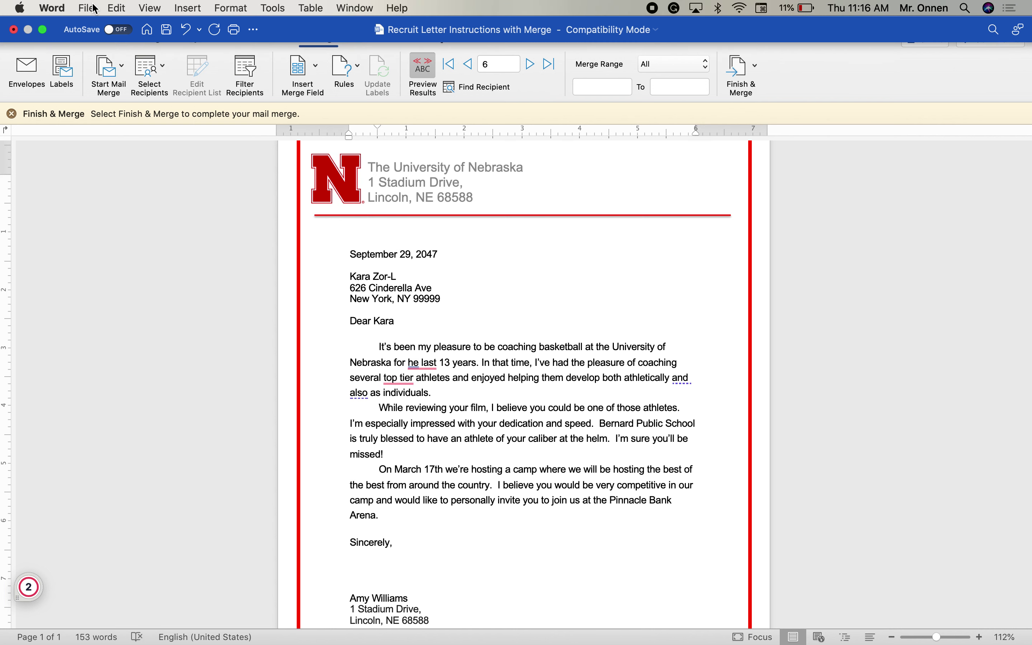
click(88, 9)
click(119, 116)
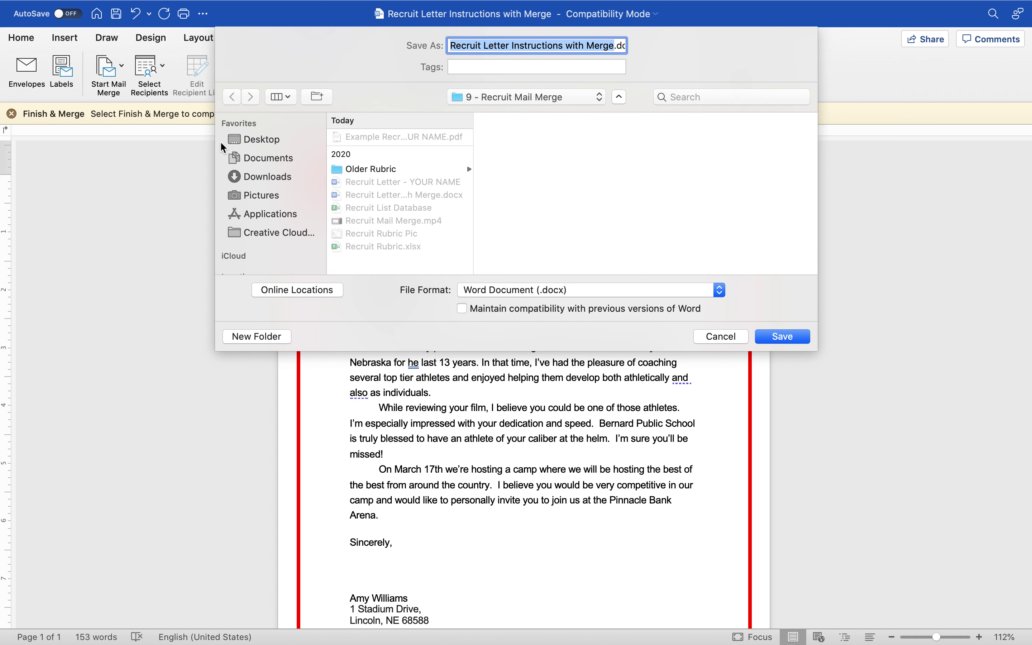
click(721, 337)
mouse_move(110, 5)
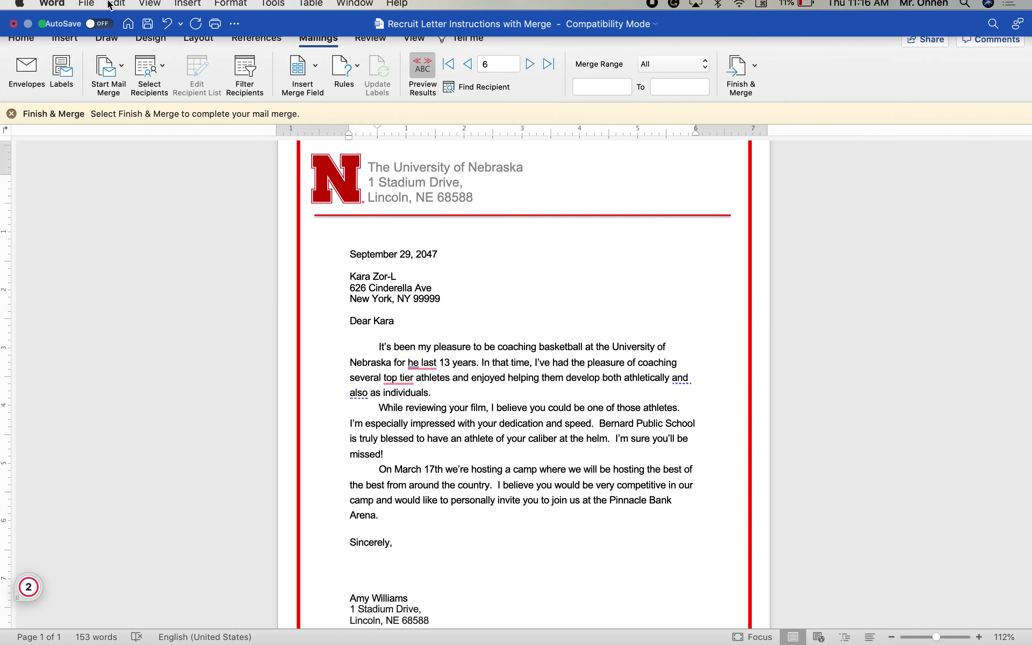
click(43, 23)
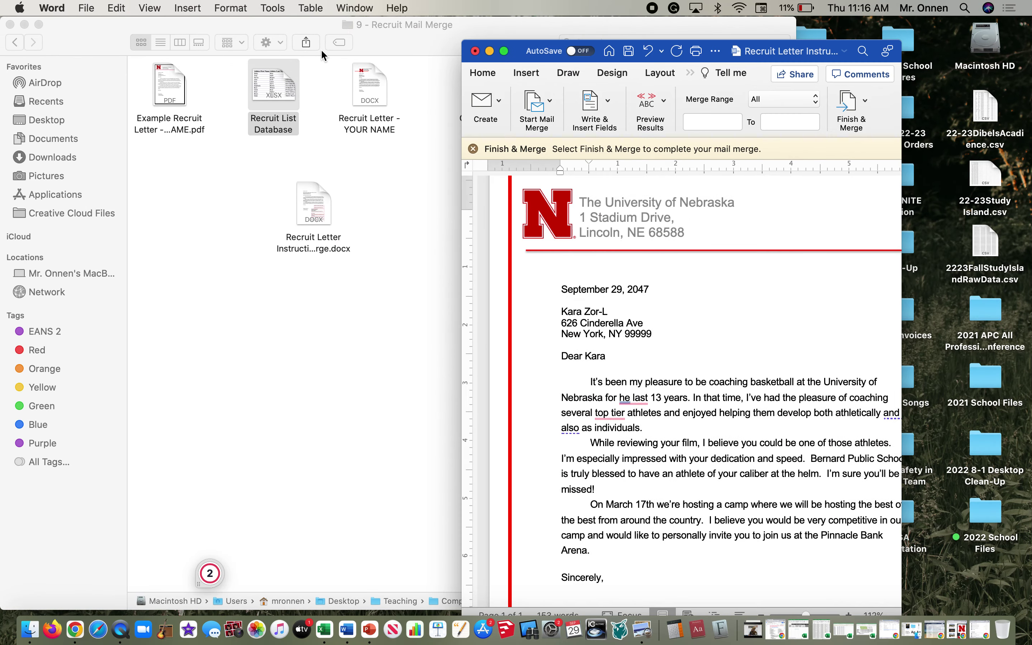
- Create a new folder named 'My Name Folder' in the 9 - Recruit Mail Merge folder
click(351, 281)
right_click(456, 237)
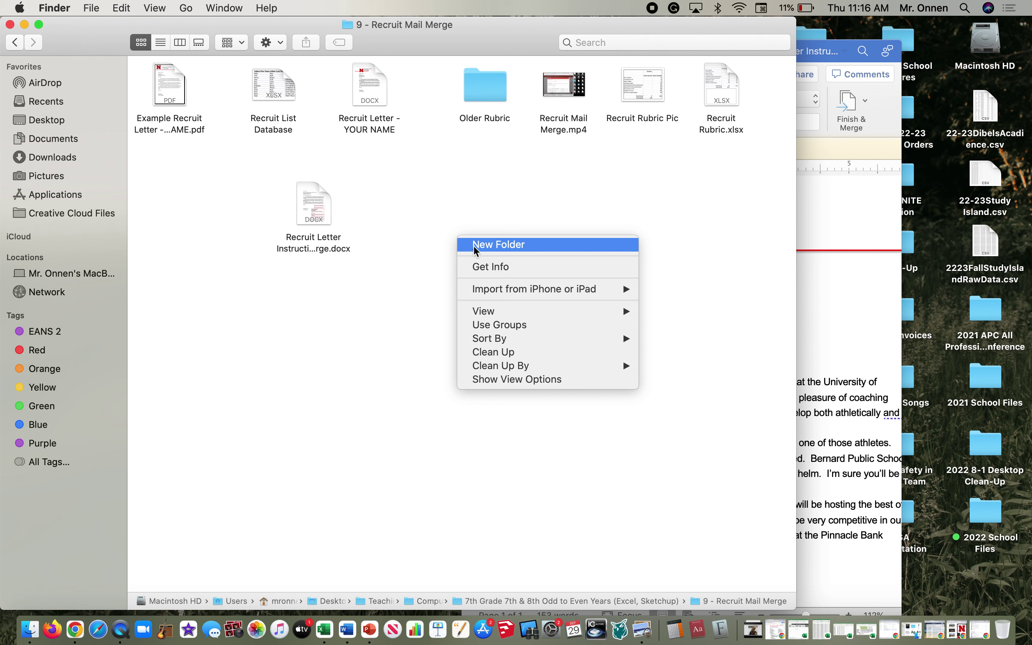
click(475, 245)
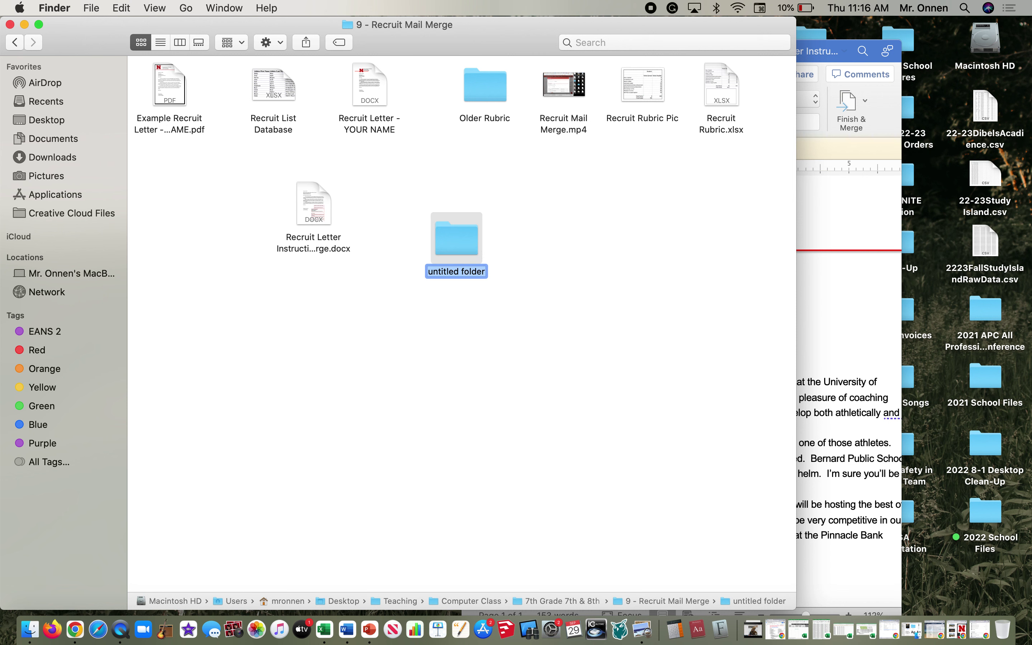
text(New FOlde)
key(BackSpace)
key(BackSpace)
key(BackSpace)
key(BackSpace)
key(BackSpace)
key(BackSpace)
key(BackSpace)
key(BackSpace)
key(BackSpace)
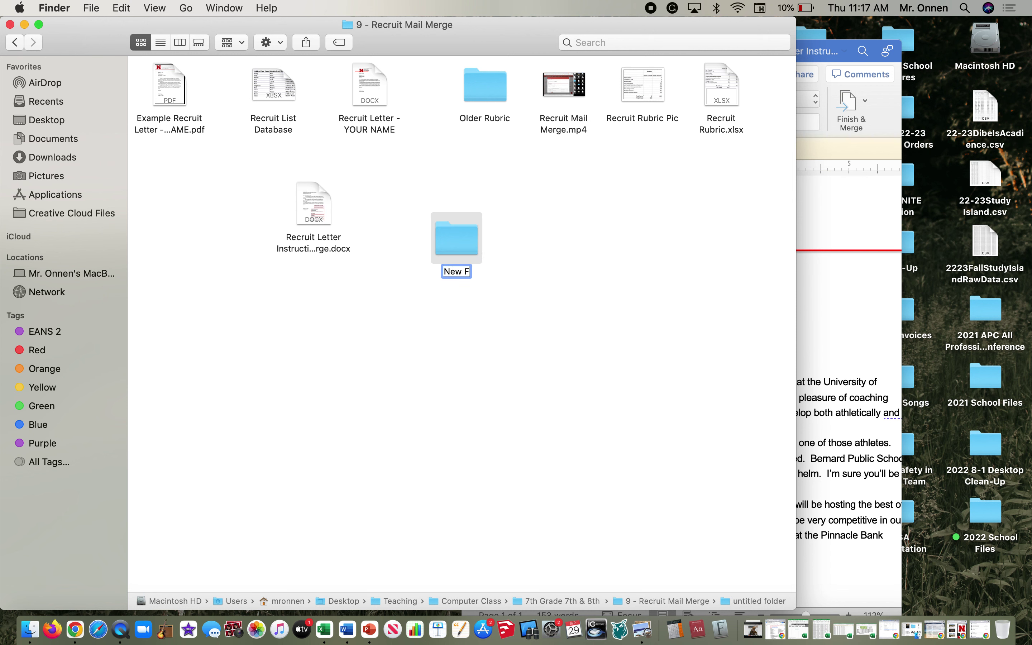
text(My Name Folder)
click(465, 297)
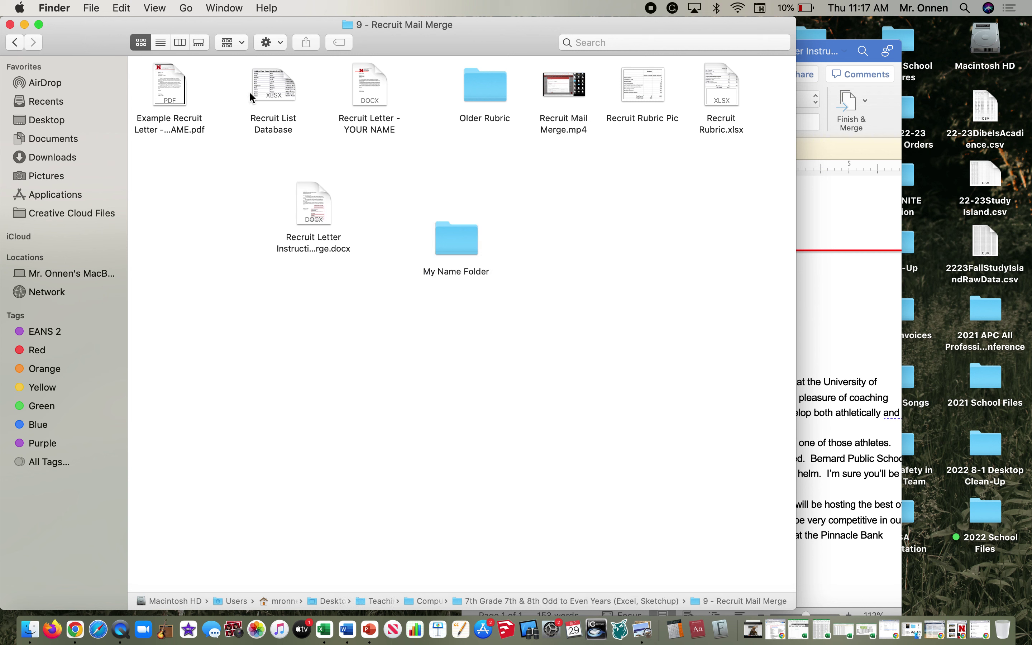
- Drag Recruit List Database and Recruit Letter - YOUR NAME into My Name Folder
click(276, 87)
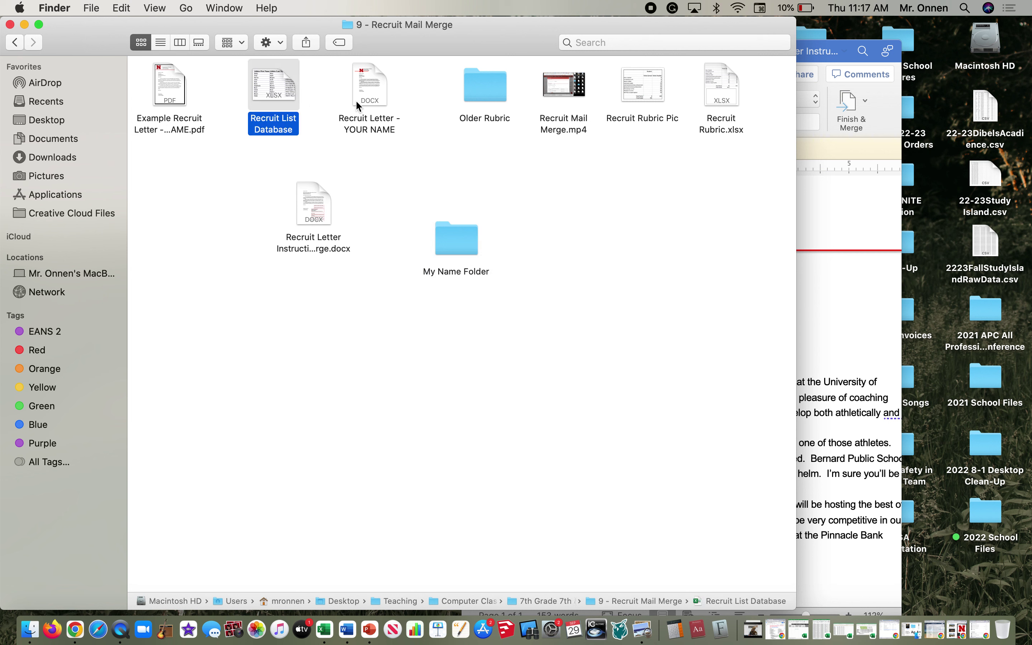
super+click(366, 94)
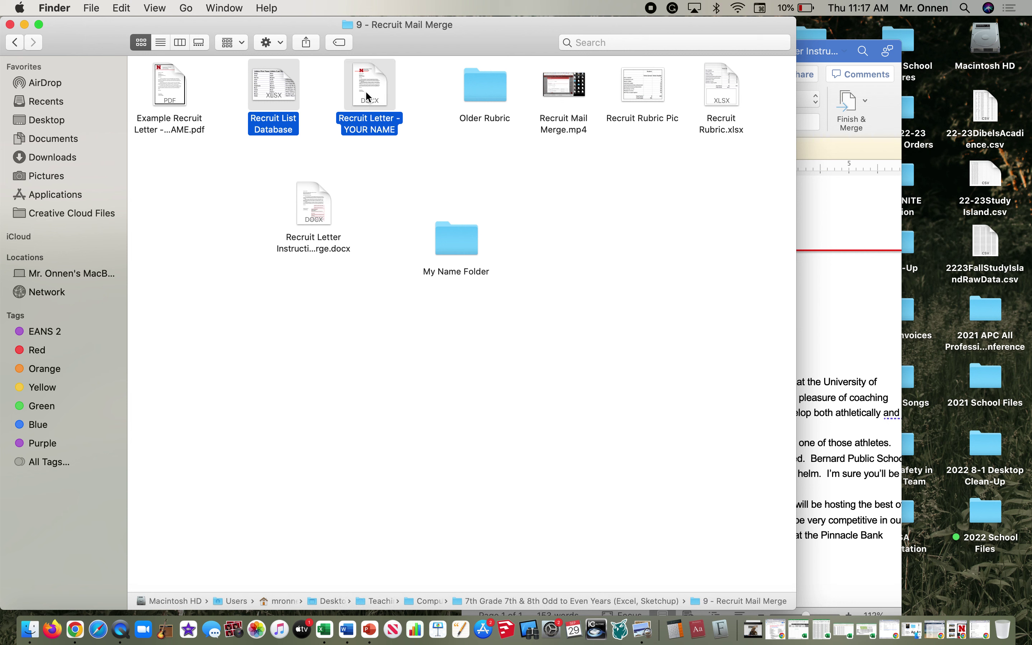
drag(366, 94, 458, 242)
click(469, 250)
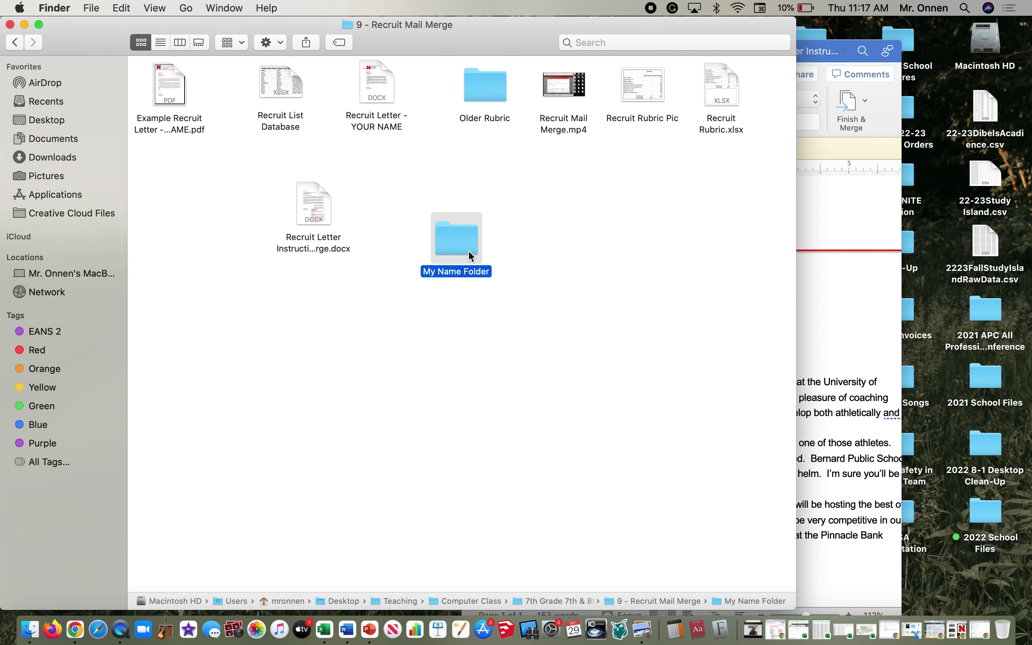
right_click(468, 251)
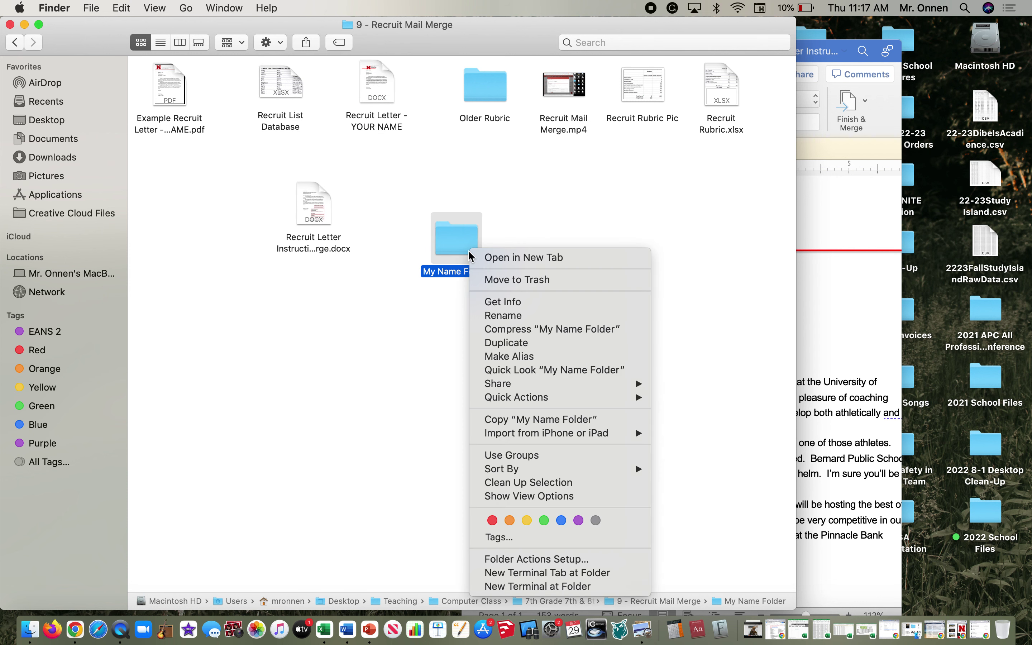
- Compress My Name Folder to a zip and extract it into My Name Folder 2
click(514, 329)
drag(482, 264, 541, 269)
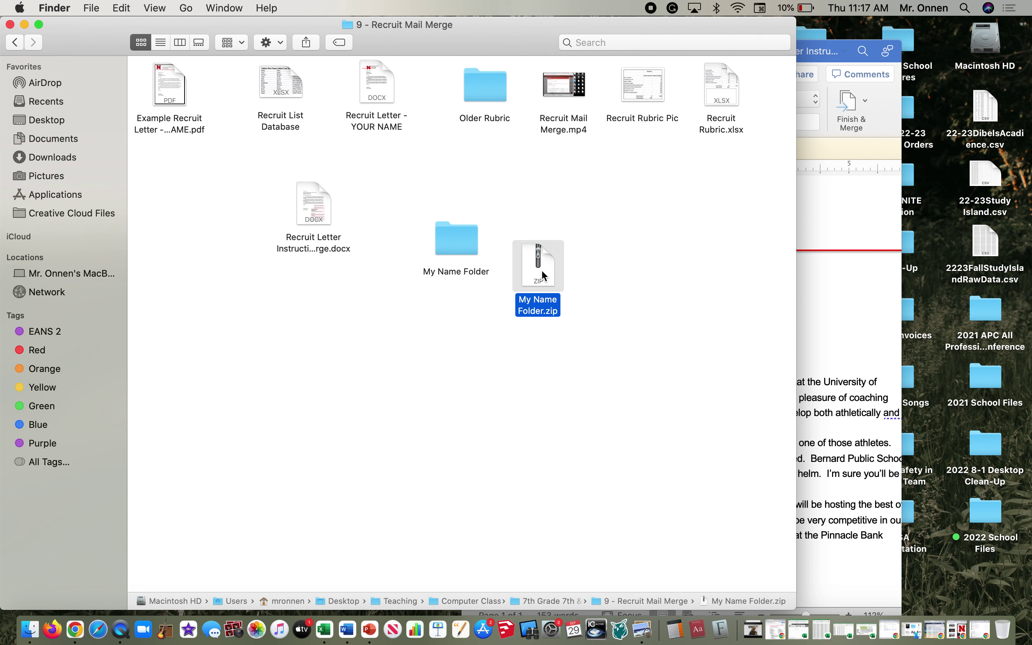
double_click(541, 270)
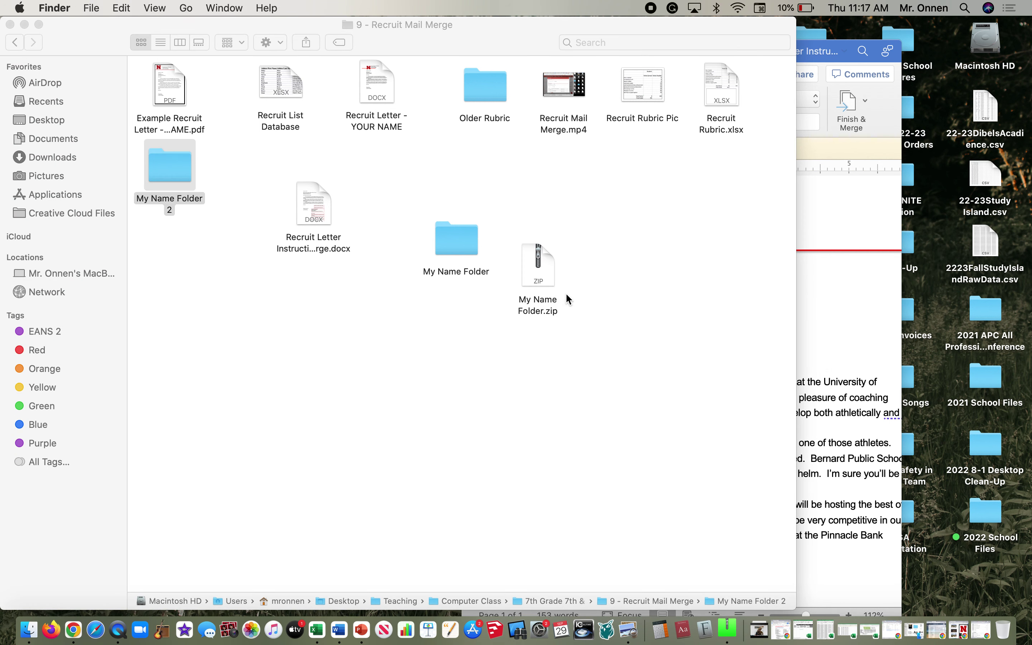
drag(556, 294, 619, 282)
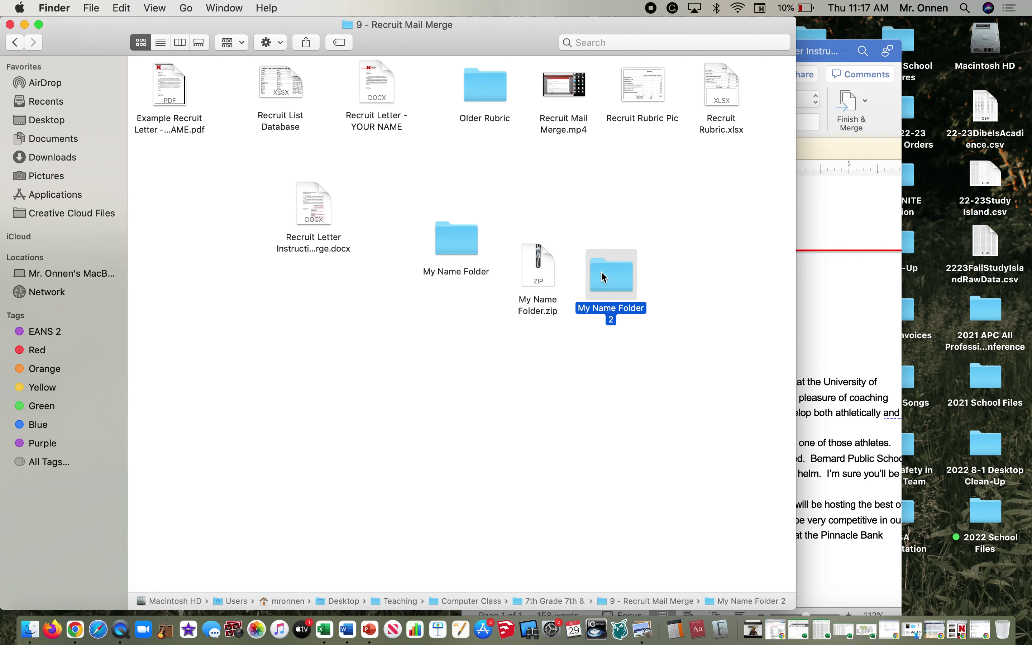
- Move My Name Folder, its zip and the extracted copy to the Trash
drag(541, 265, 542, 183)
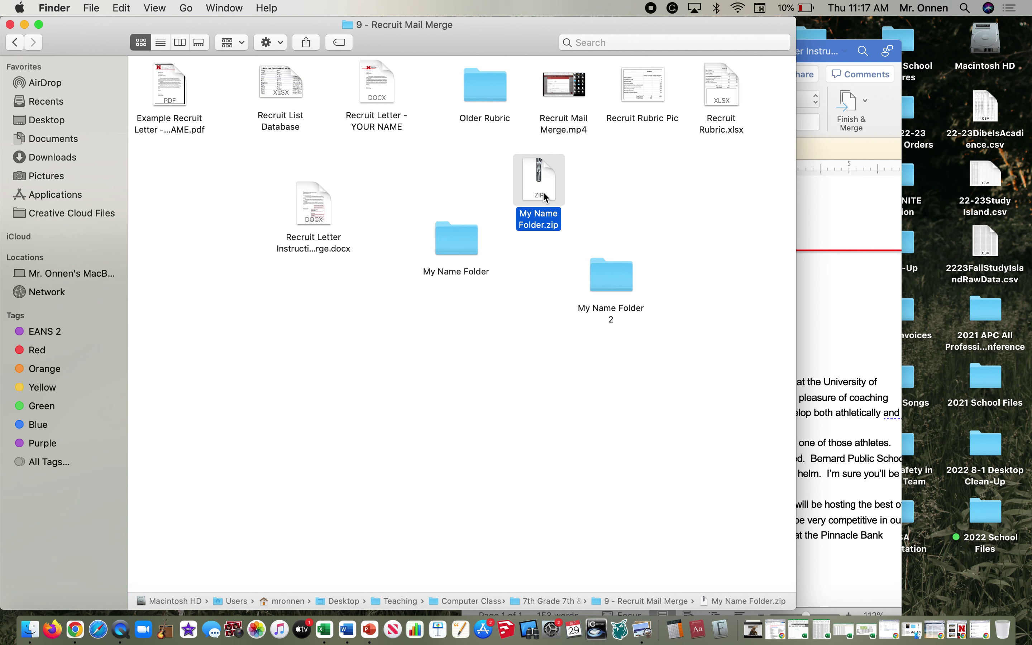
drag(543, 196, 537, 275)
drag(460, 248, 486, 261)
drag(662, 218, 445, 324)
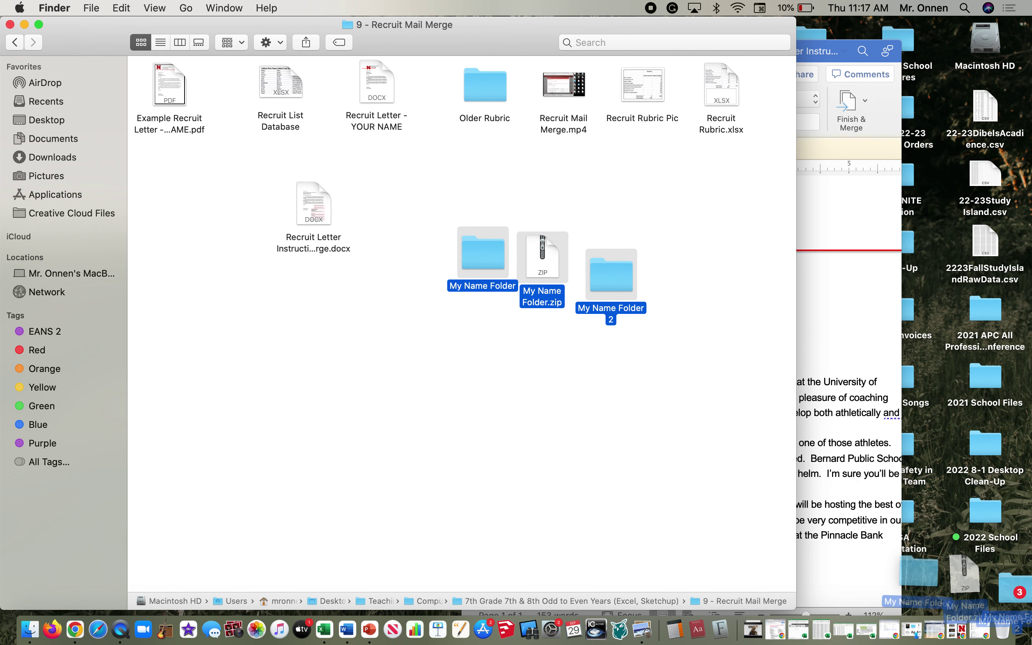
drag(1012, 635, 1011, 636)
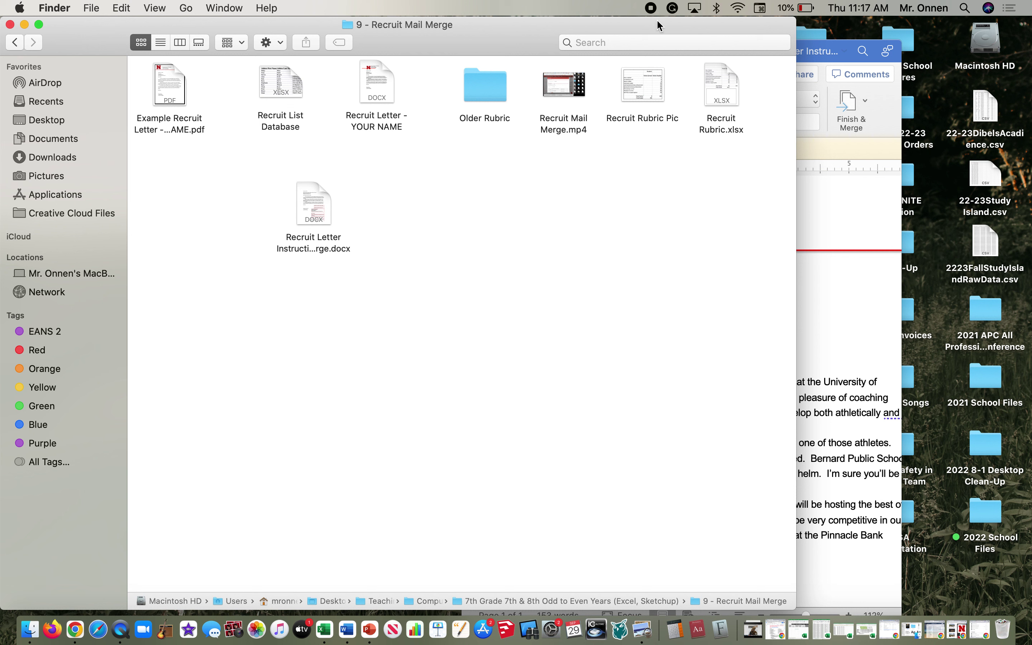